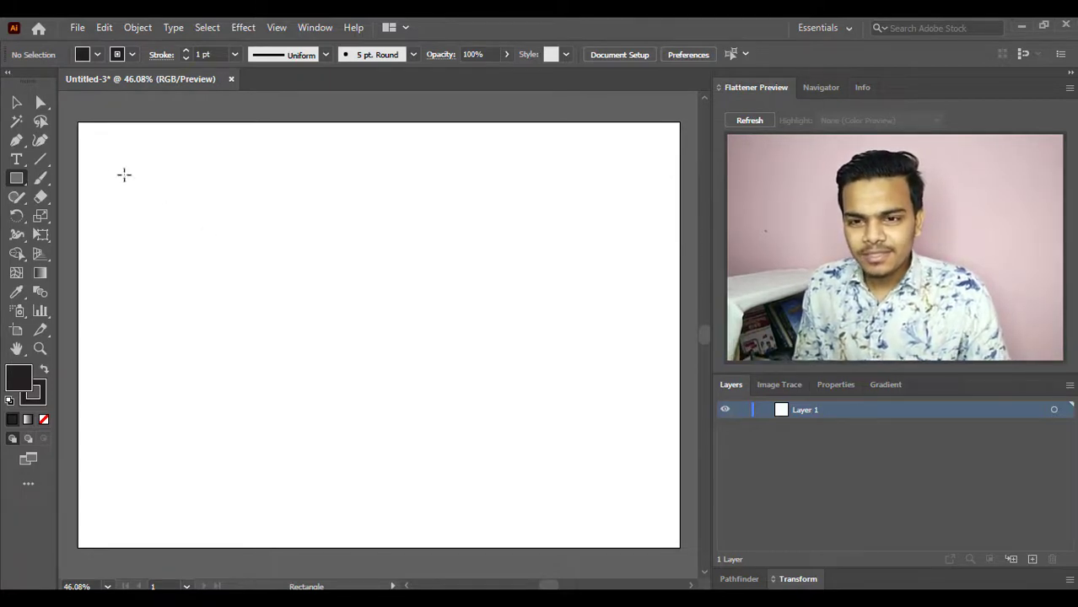
# - Open the Flare tool's options at a point on the artboard to examine the center, halo, rays and rings settings, then cancel
pyautogui.click(21, 179)
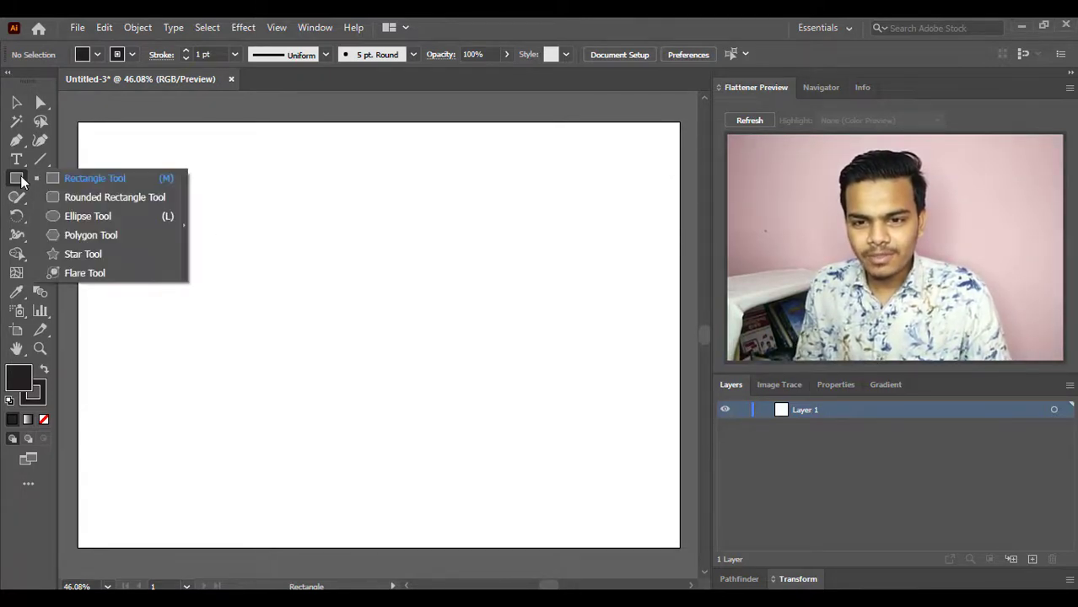
pyautogui.click(84, 273)
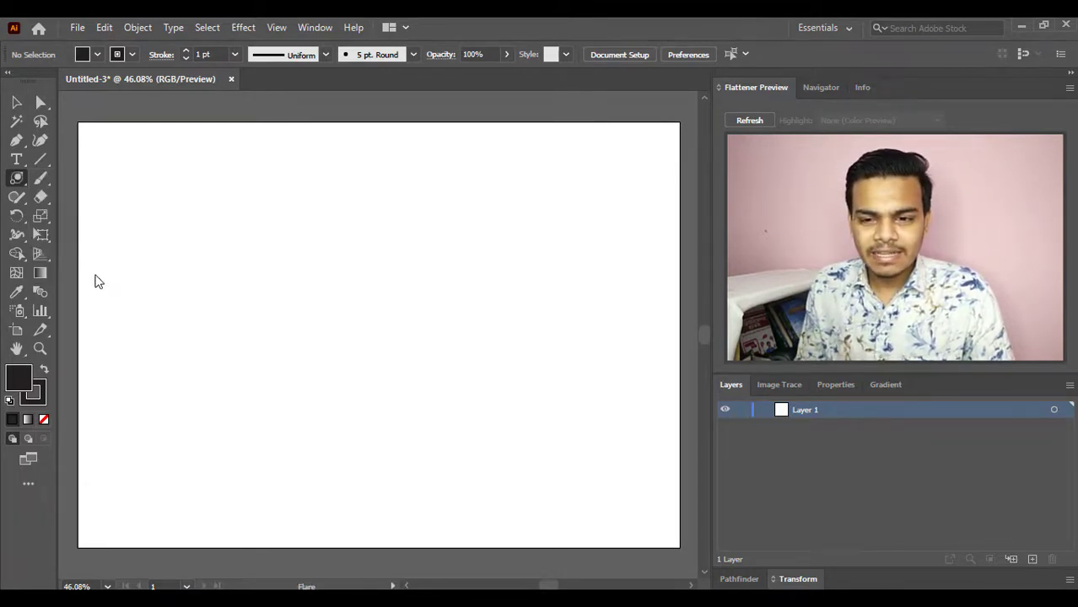
pyautogui.click(156, 277)
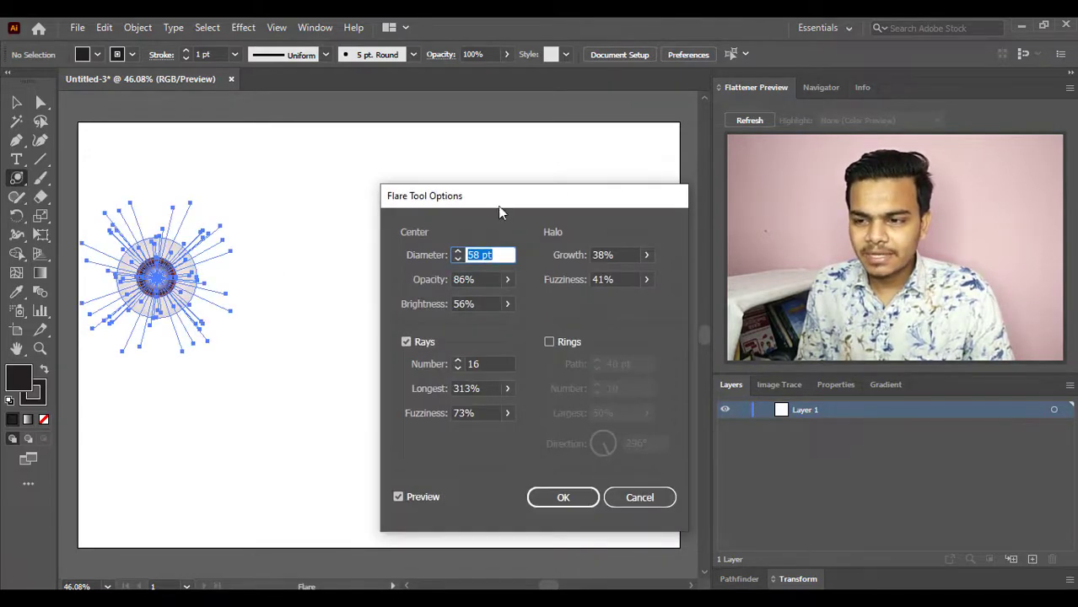
pyautogui.moveTo(499, 203); pyautogui.dragTo(422, 179)
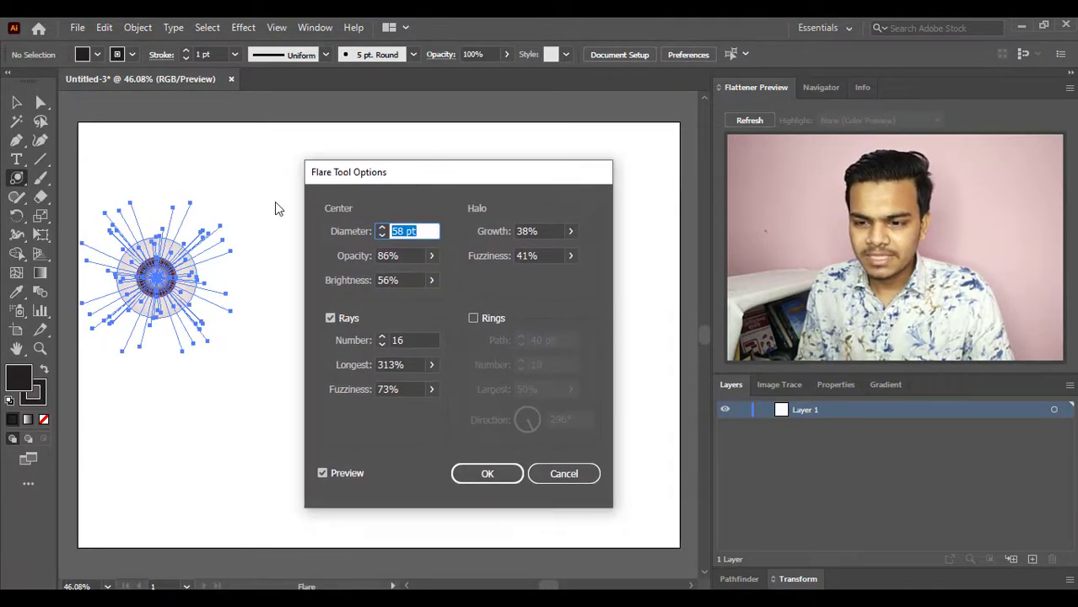
pyautogui.click(563, 474)
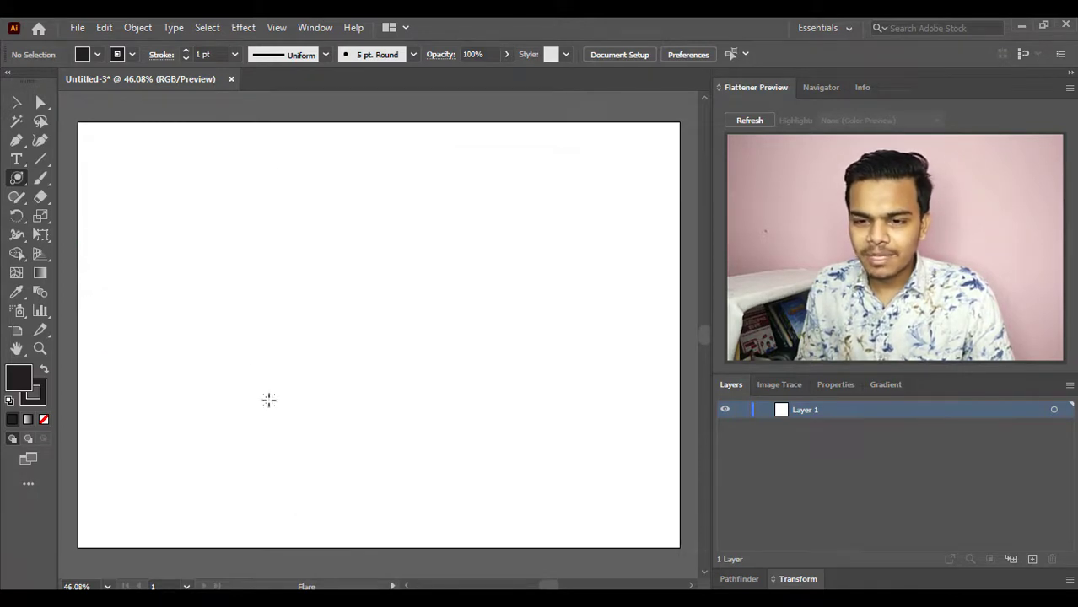
# - Draw a flare with a center diameter of about 63 pt near the artboard's upper-left corner, check its options and delete it
pyautogui.moveTo(185, 228); pyautogui.dragTo(253, 279)
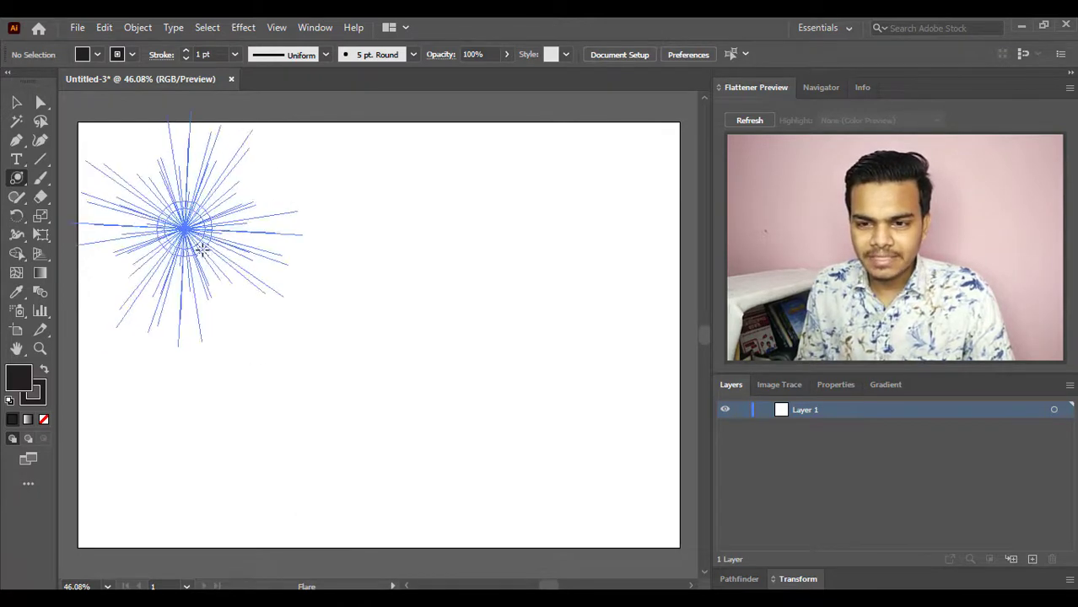
pyautogui.click(203, 240)
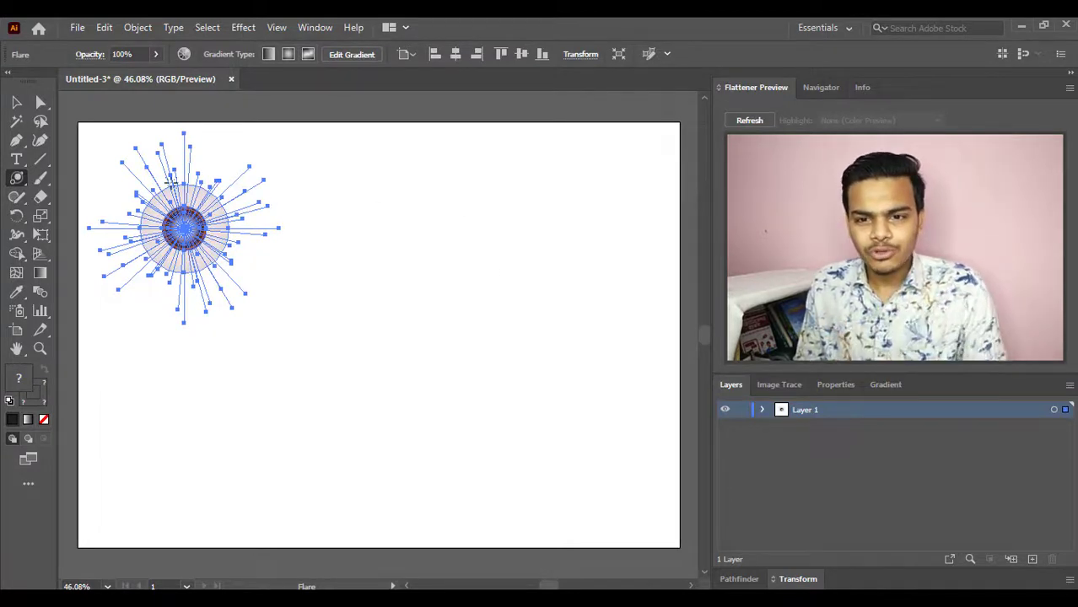
pyautogui.doubleClick(16, 178)
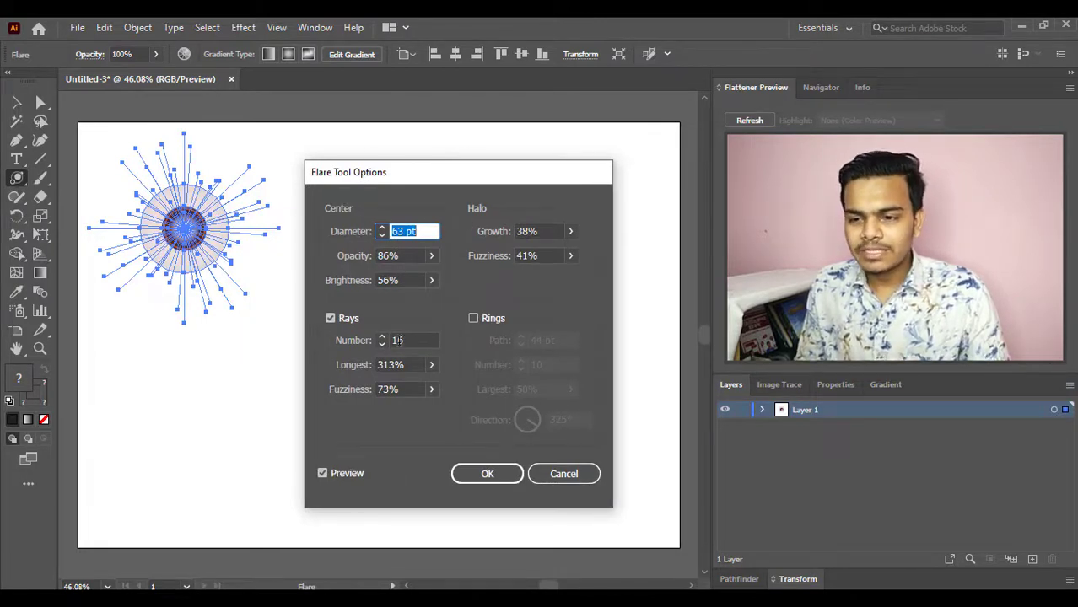
pyautogui.click(546, 479)
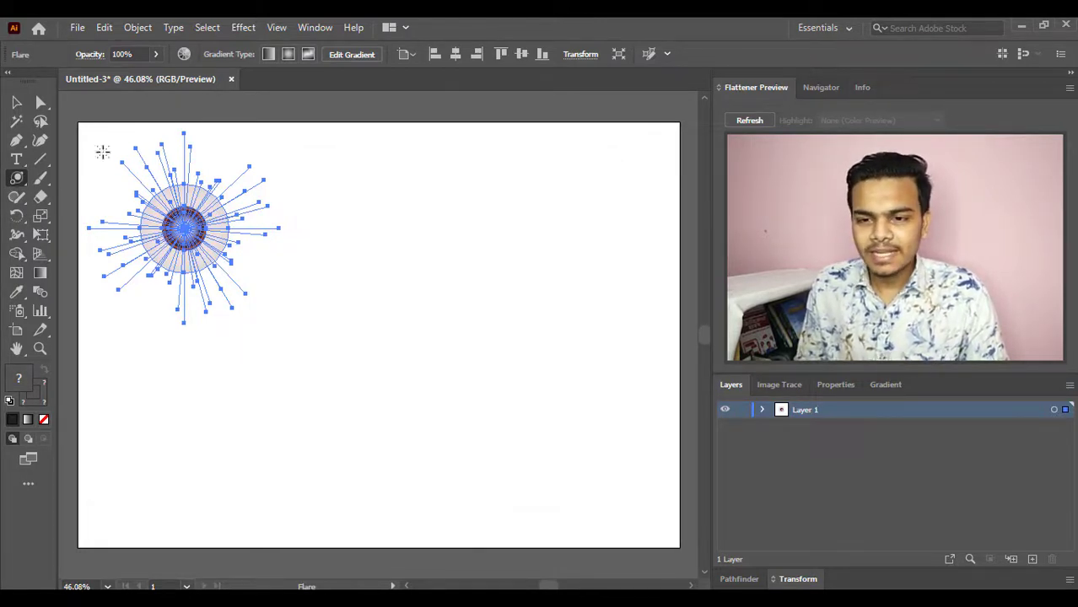
pyautogui.press('Delete')
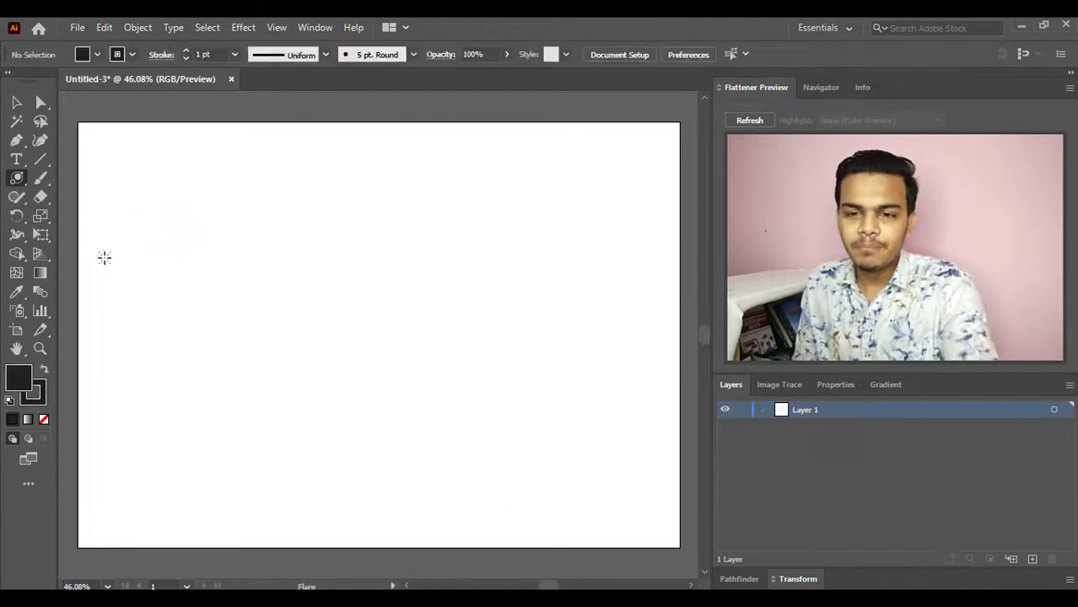
# - Try out a small flare in the artboard's left half, resizing it while drawing, and delete it
pyautogui.moveTo(236, 273); pyautogui.dragTo(271, 294)
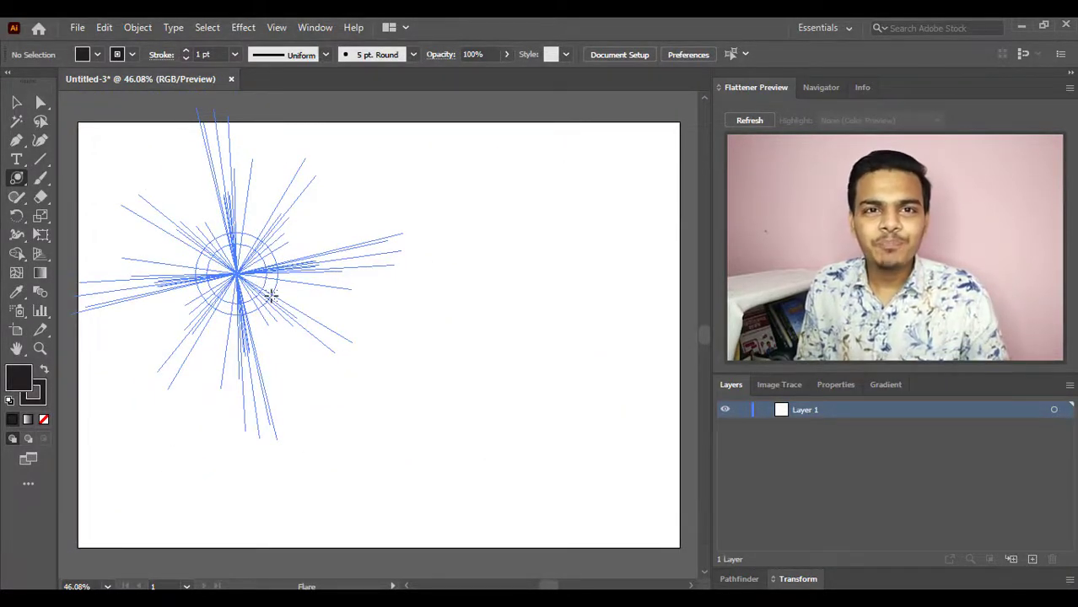
pyautogui.moveTo(271, 295); pyautogui.dragTo(255, 280)
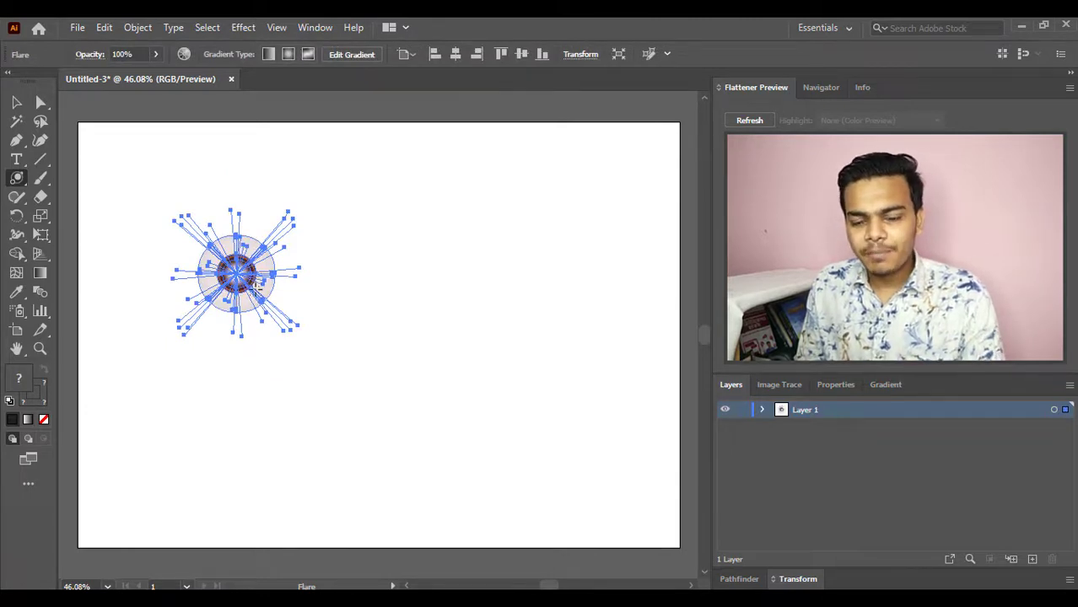
pyautogui.press('Delete')
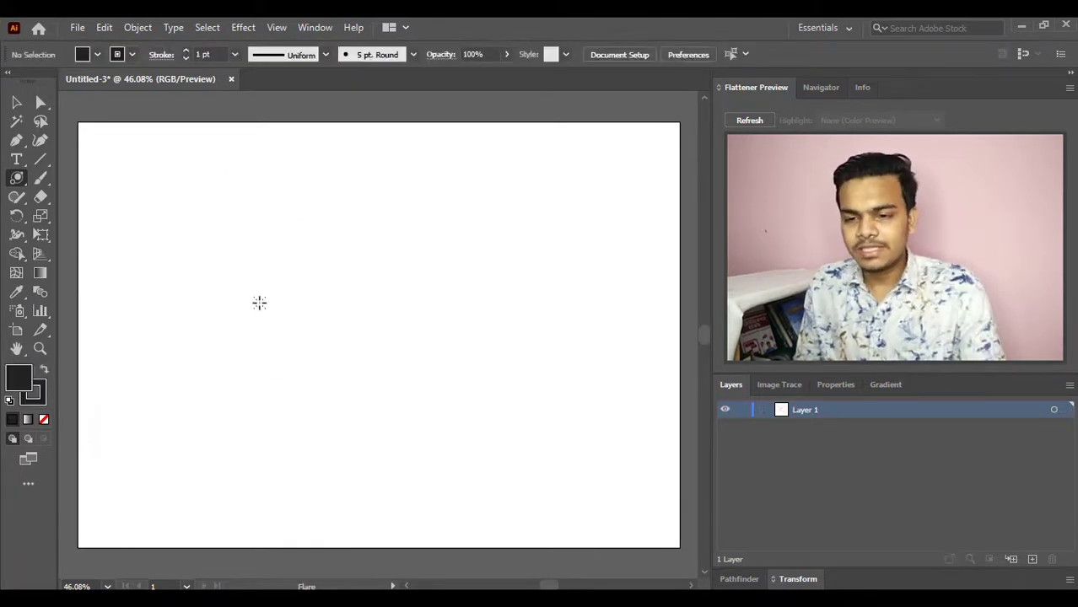
# - Draw a flare in the artboard's left half with its halo growth enlarged to about 134%, and delete it
pyautogui.moveTo(257, 301); pyautogui.dragTo(276, 358)
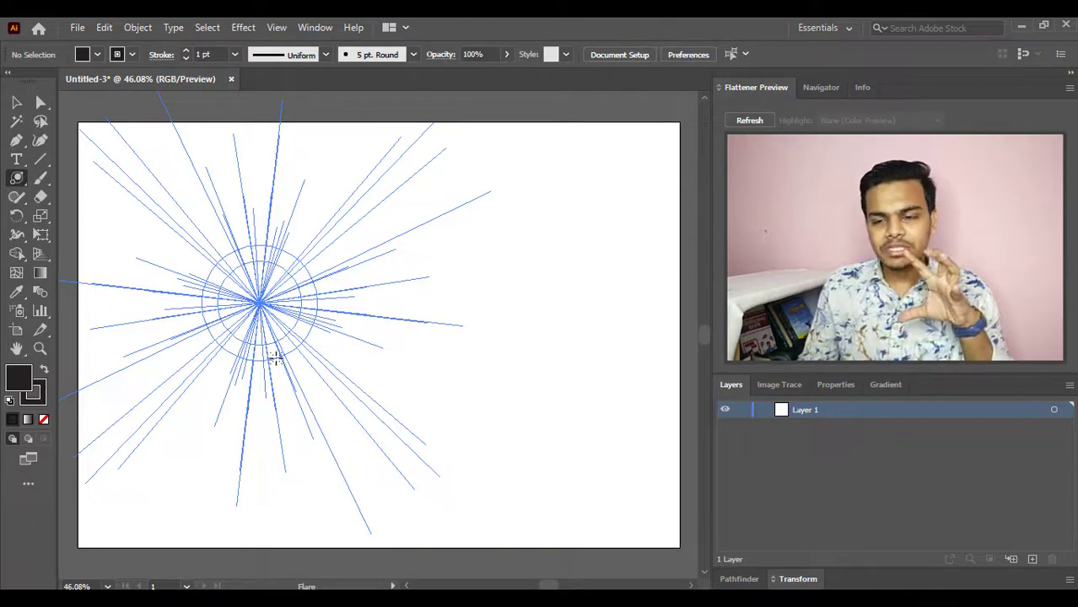
pyautogui.moveTo(276, 358); pyautogui.dragTo(272, 330)
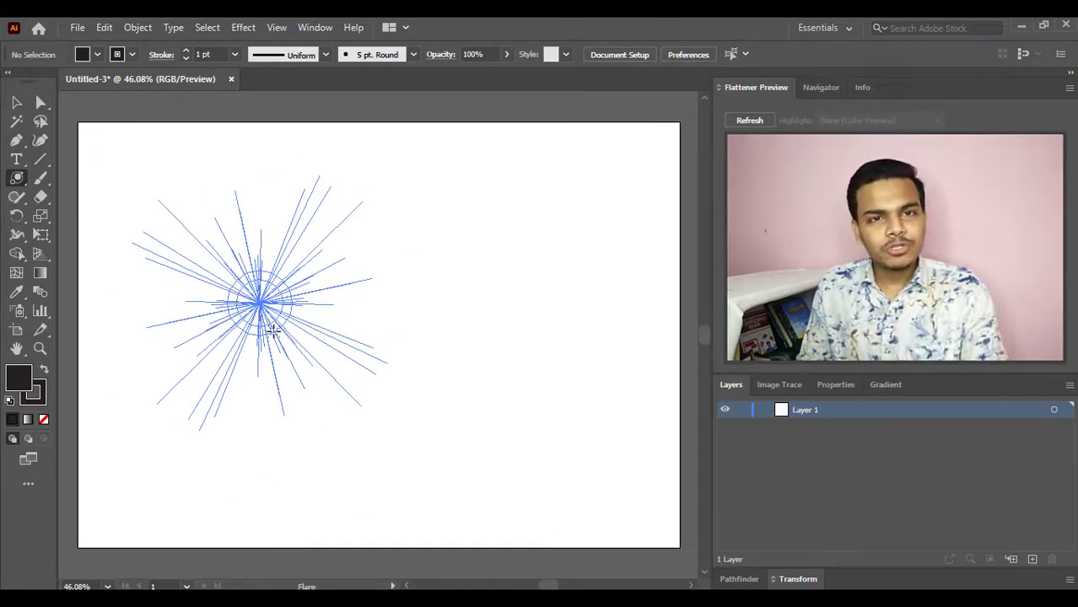
pyautogui.press('ctrl')
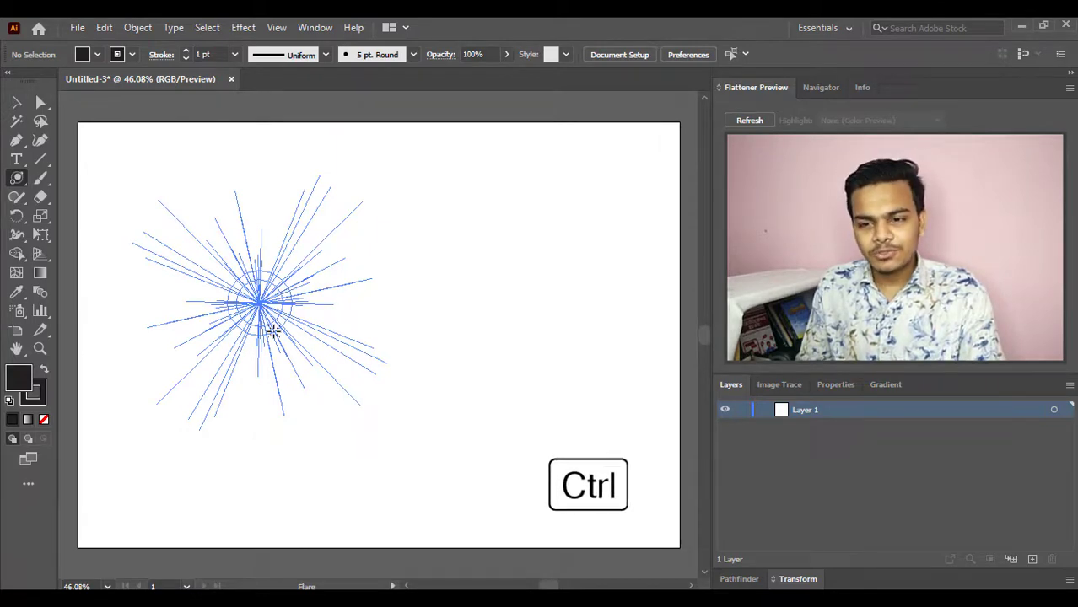
pyautogui.moveTo(272, 330); pyautogui.dragTo(243, 361)
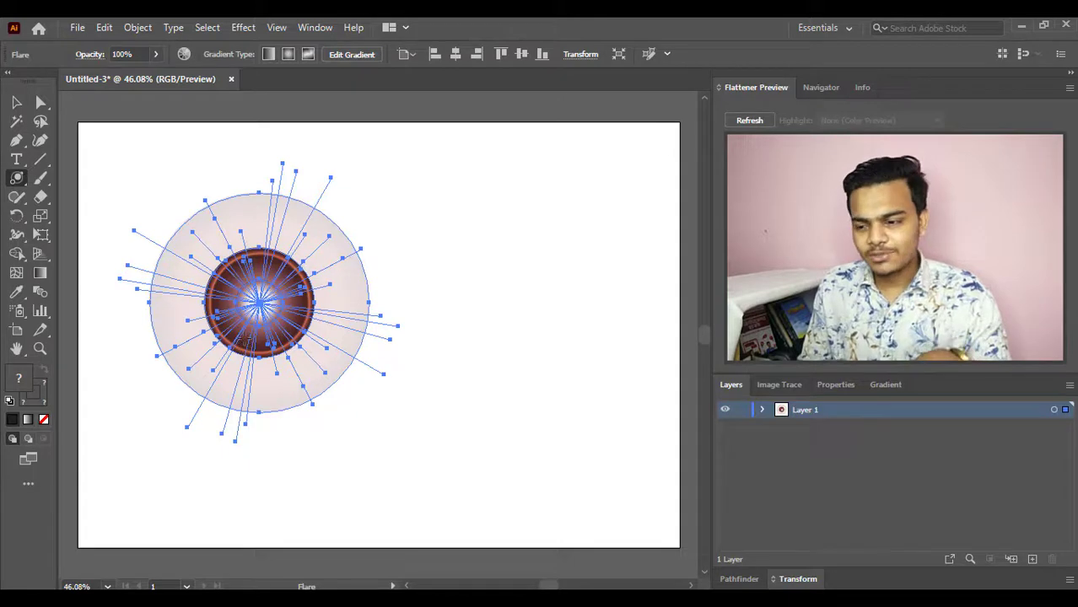
pyautogui.press('Delete')
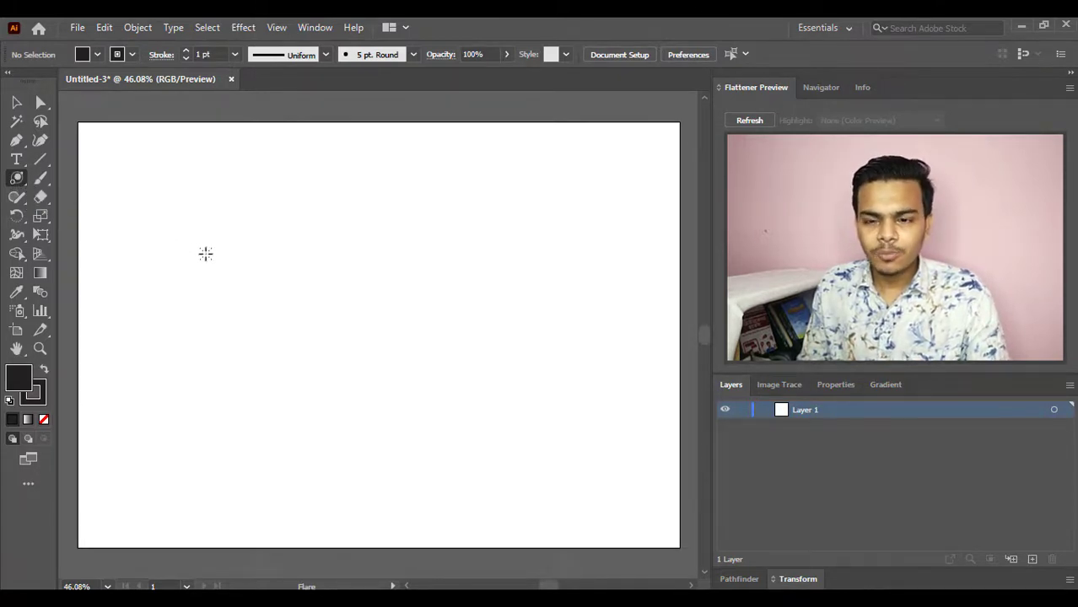
# - Preview a new flare through the Flare tool's options in the upper-left area and cancel it
pyautogui.moveTo(207, 256); pyautogui.dragTo(208, 257)
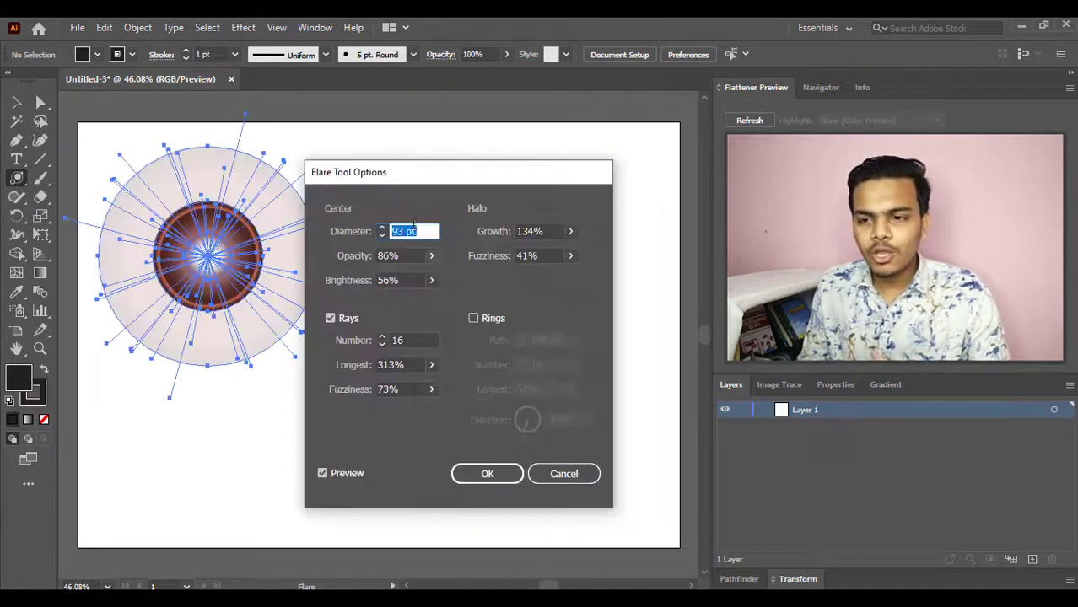
pyautogui.moveTo(388, 176); pyautogui.dragTo(441, 167)
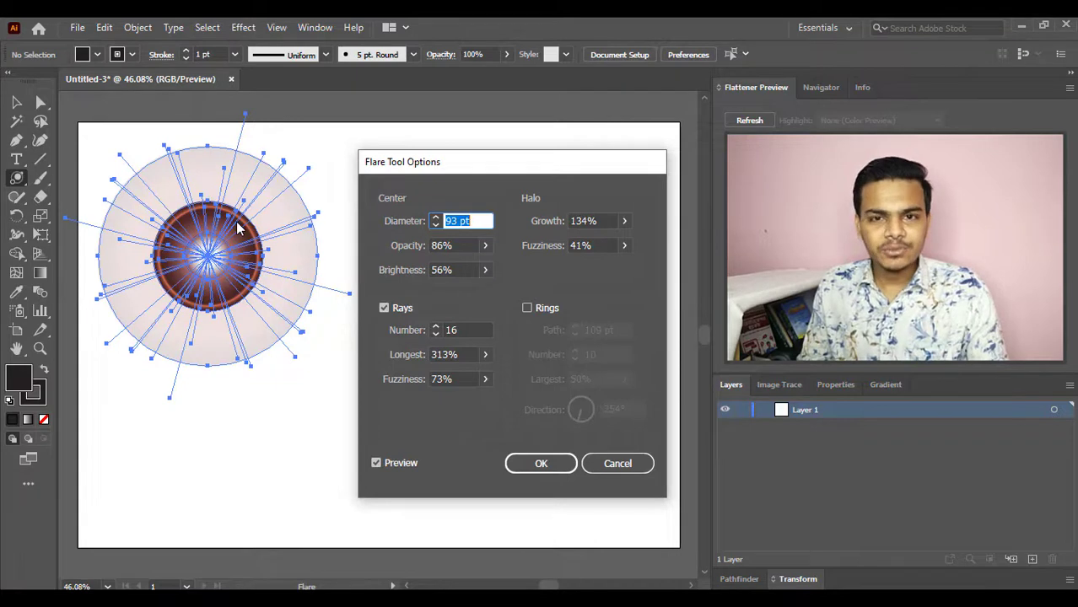
pyautogui.click(603, 466)
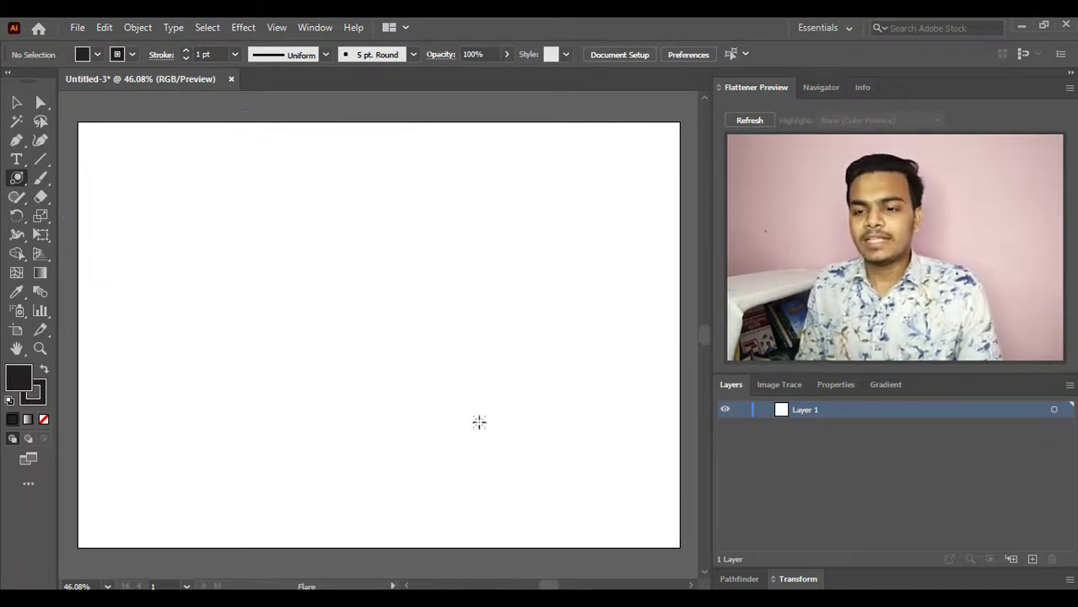
# - Draw a flare with a center diameter of about 70 pt, review its options and its deselected look, and delete it
pyautogui.click(17, 179)
pyautogui.moveTo(192, 259); pyautogui.dragTo(209, 297)
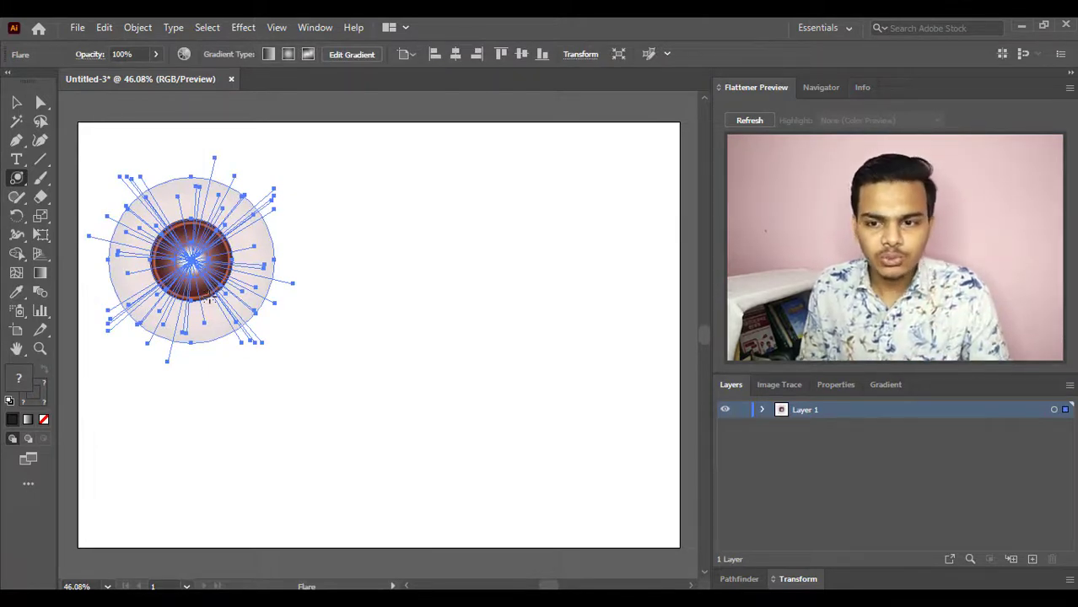
pyautogui.doubleClick(16, 180)
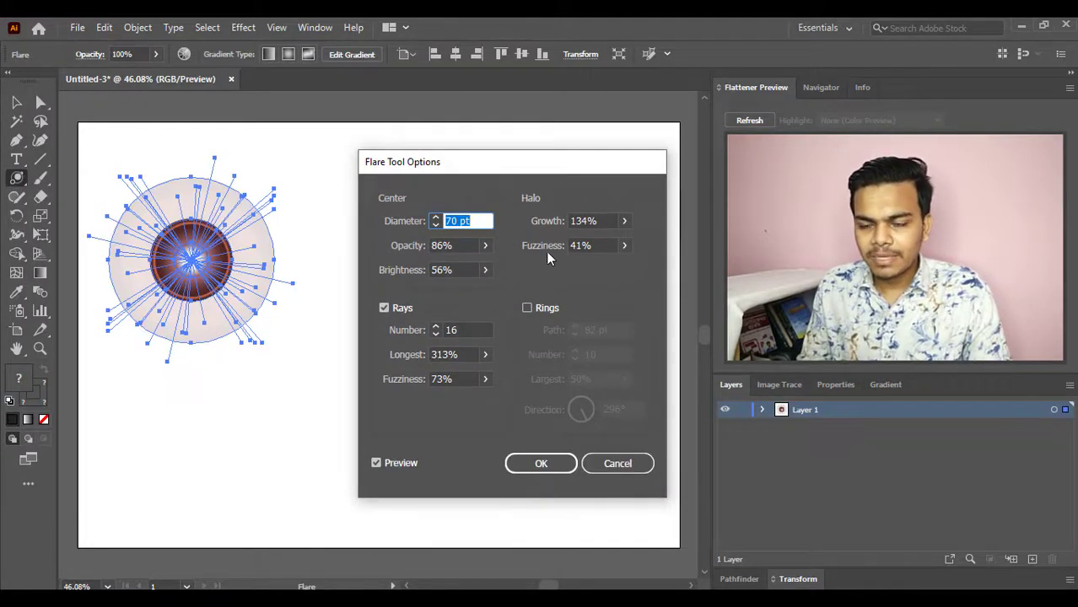
pyautogui.click(648, 464)
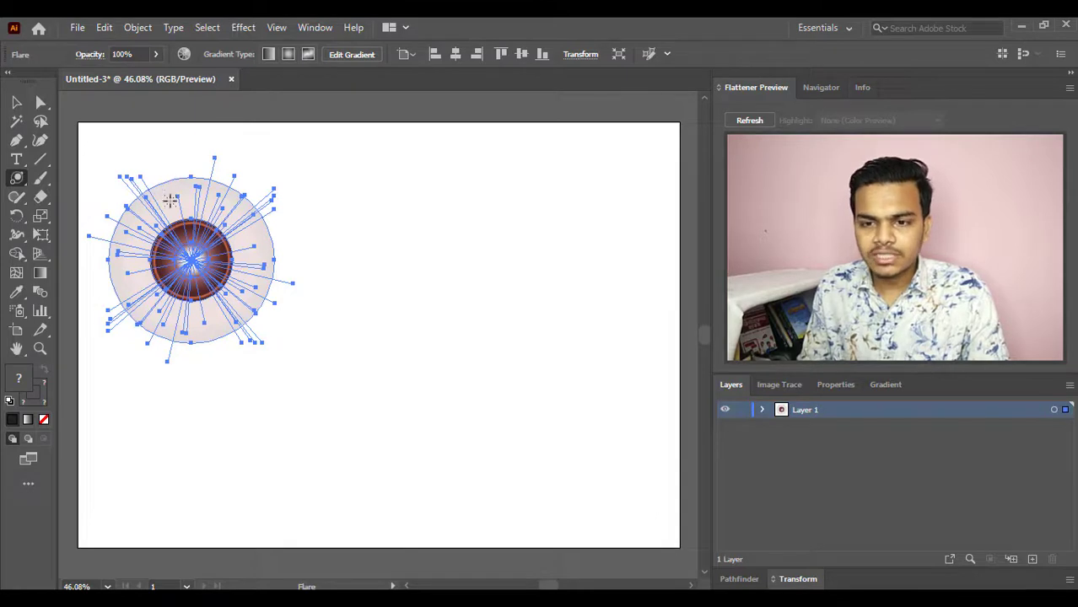
pyautogui.click(16, 103)
pyautogui.click(318, 290)
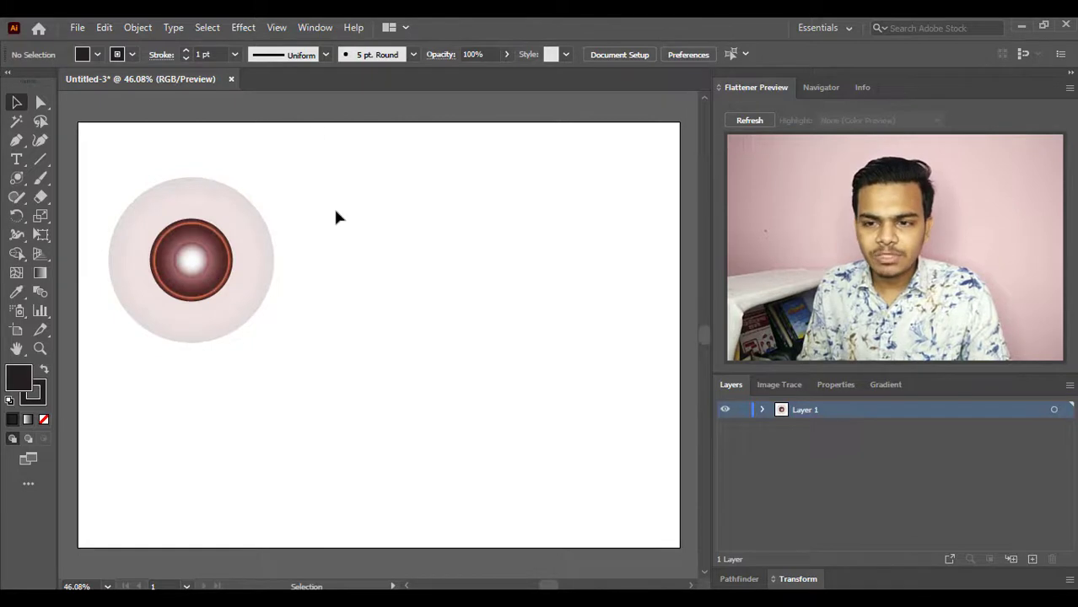
pyautogui.click(250, 268)
pyautogui.press('Delete')
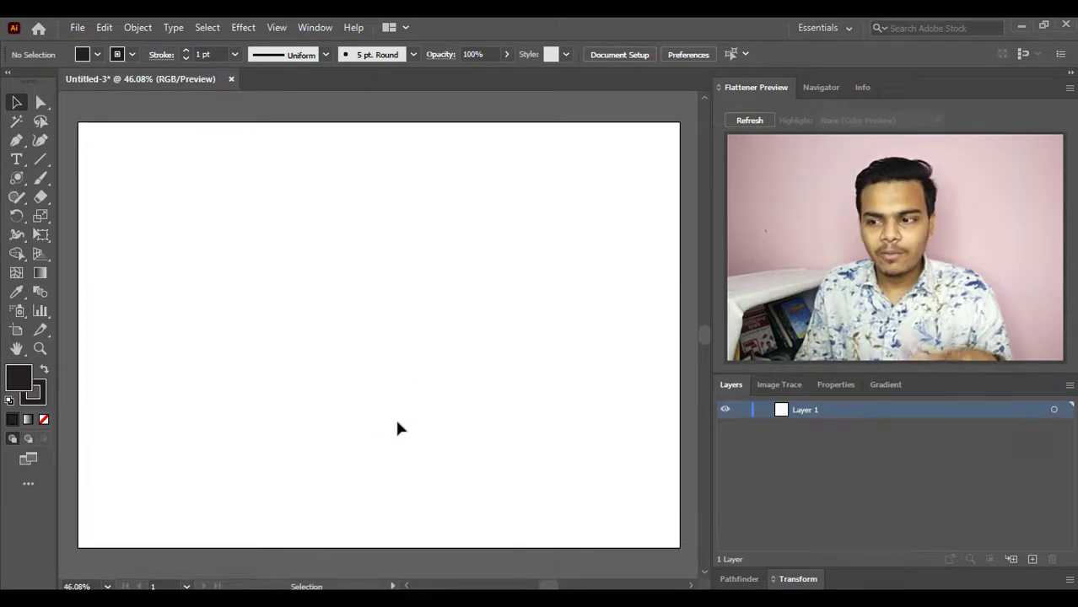
# - Rename the document's only layer as BG
pyautogui.doubleClick(809, 410)
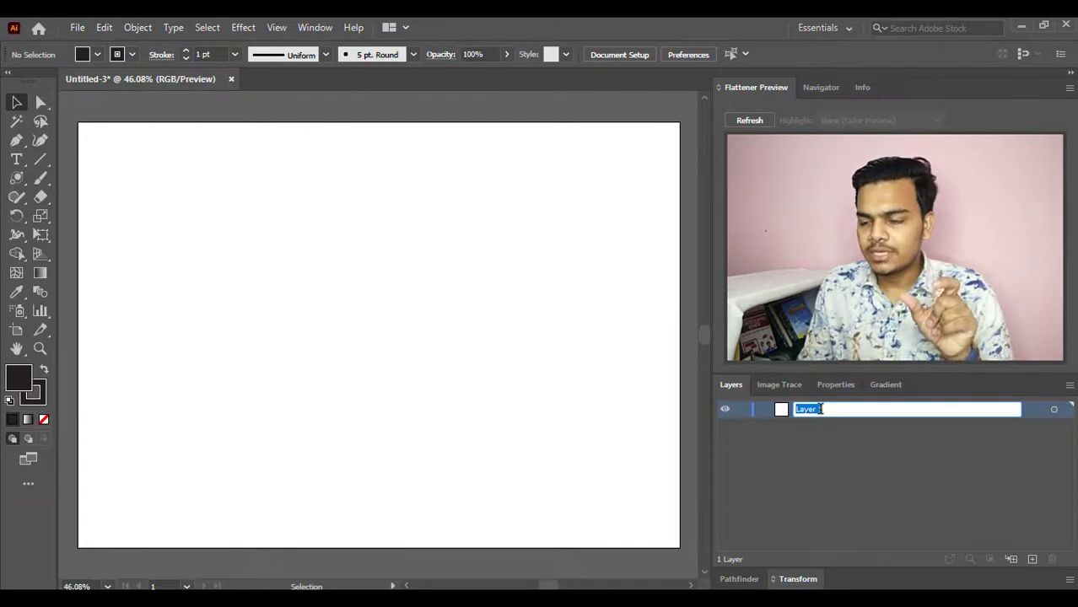
pyautogui.write('BG')
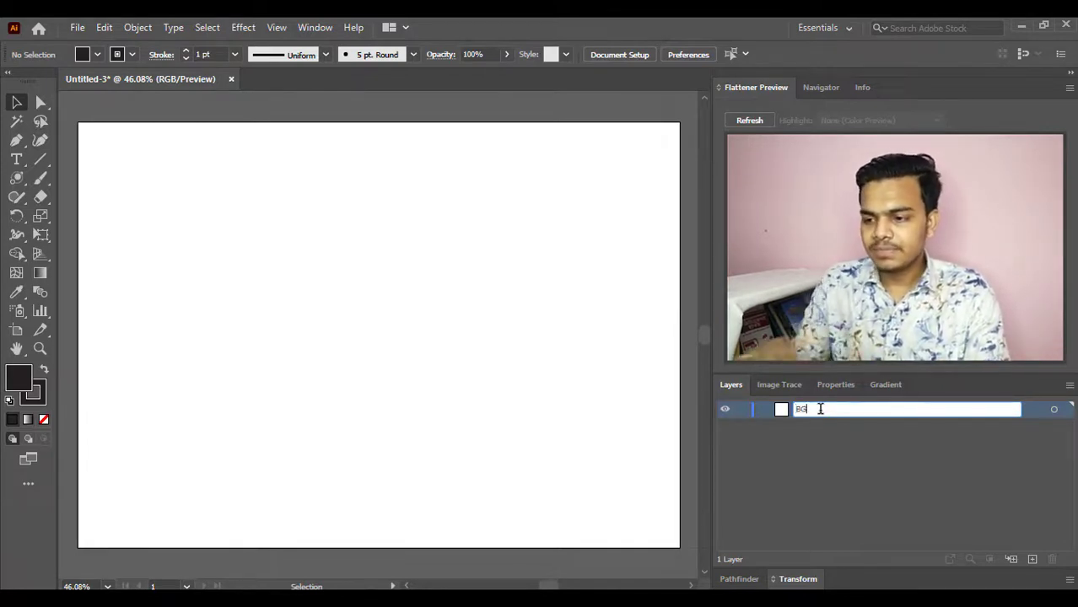
pyautogui.press('Return')
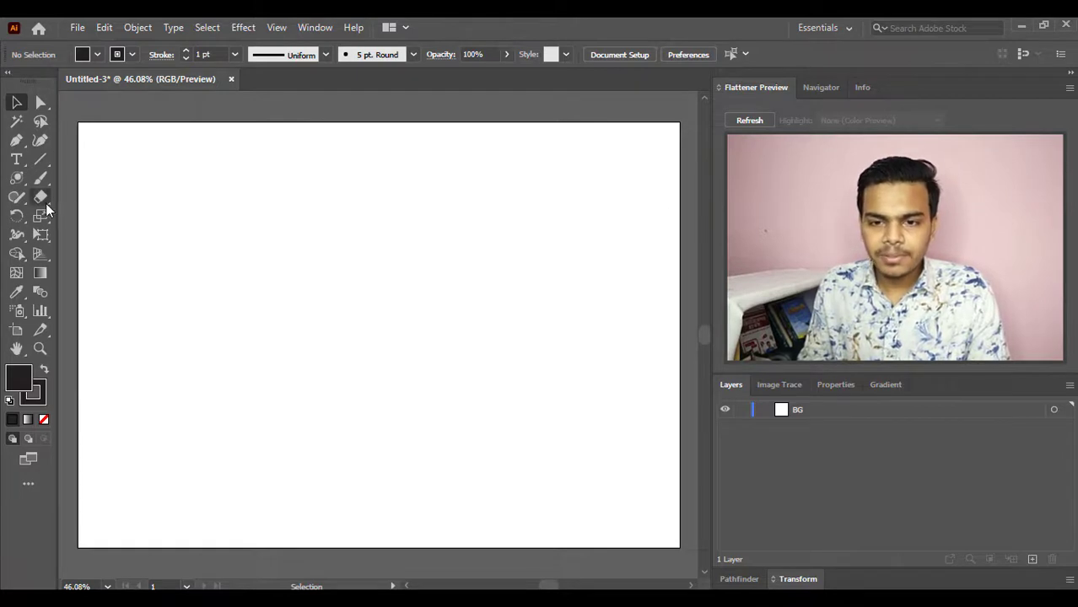
# - Draw a rectangle covering the whole artboard on the BG layer
pyautogui.click(16, 178)
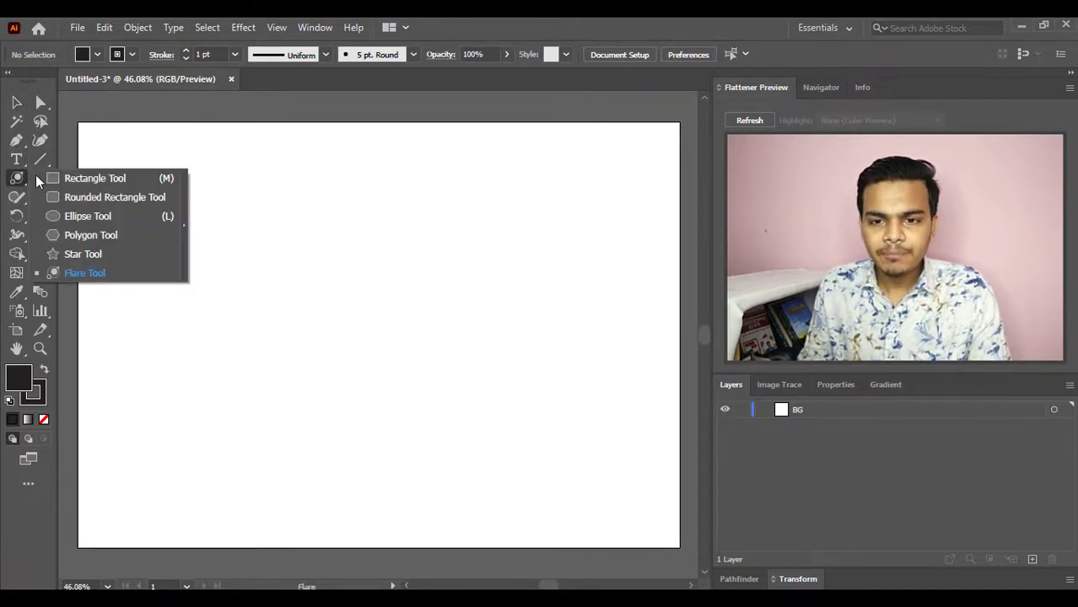
pyautogui.click(93, 177)
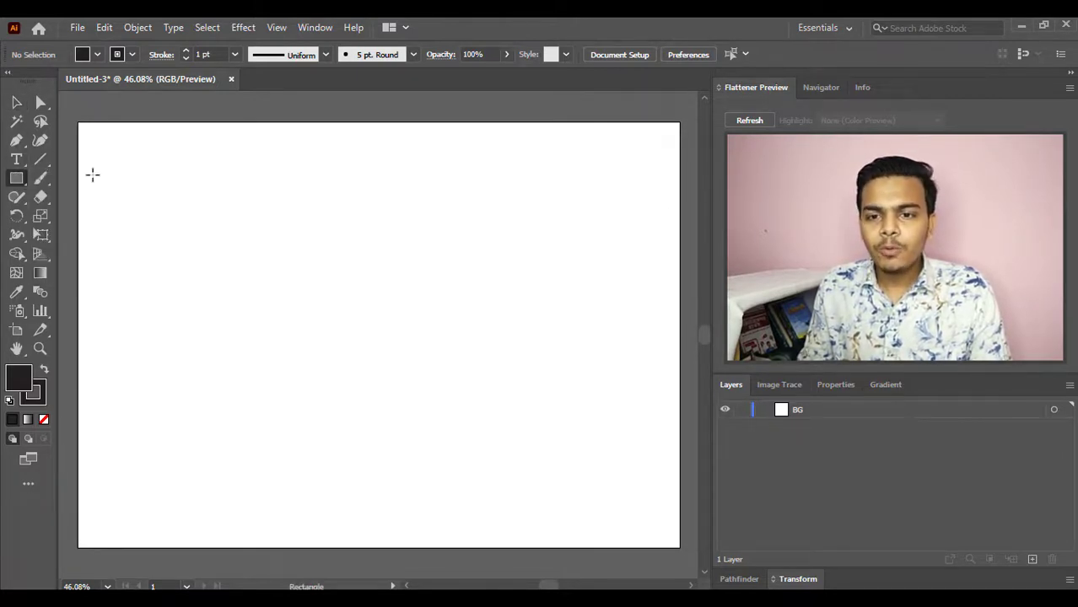
pyautogui.moveTo(79, 123); pyautogui.dragTo(679, 548)
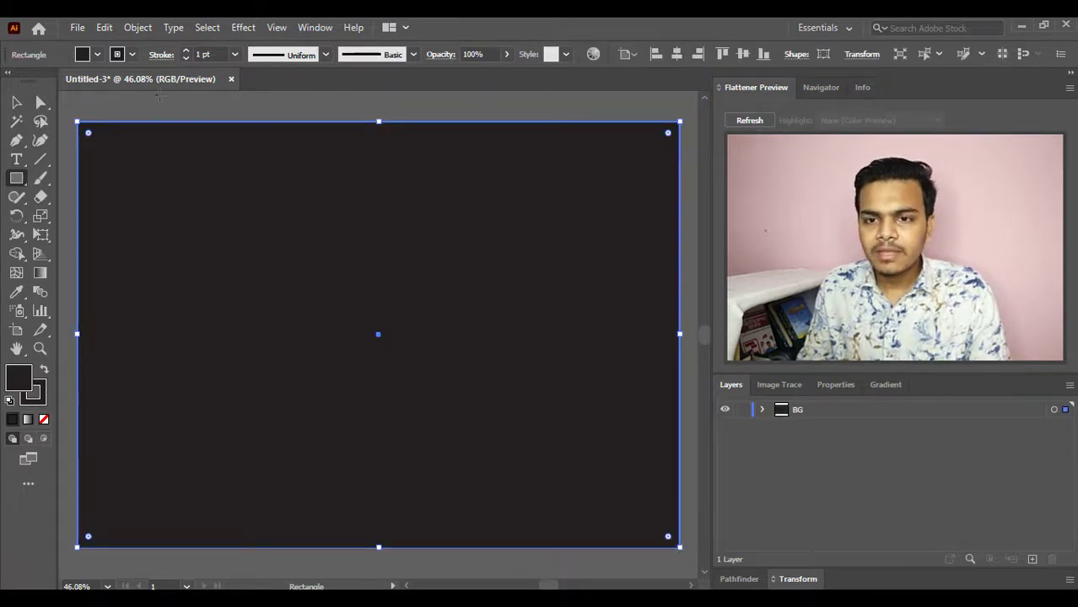
# - Remove the background rectangle's stroke and set its fill to pure black (000000)
pyautogui.click(131, 55)
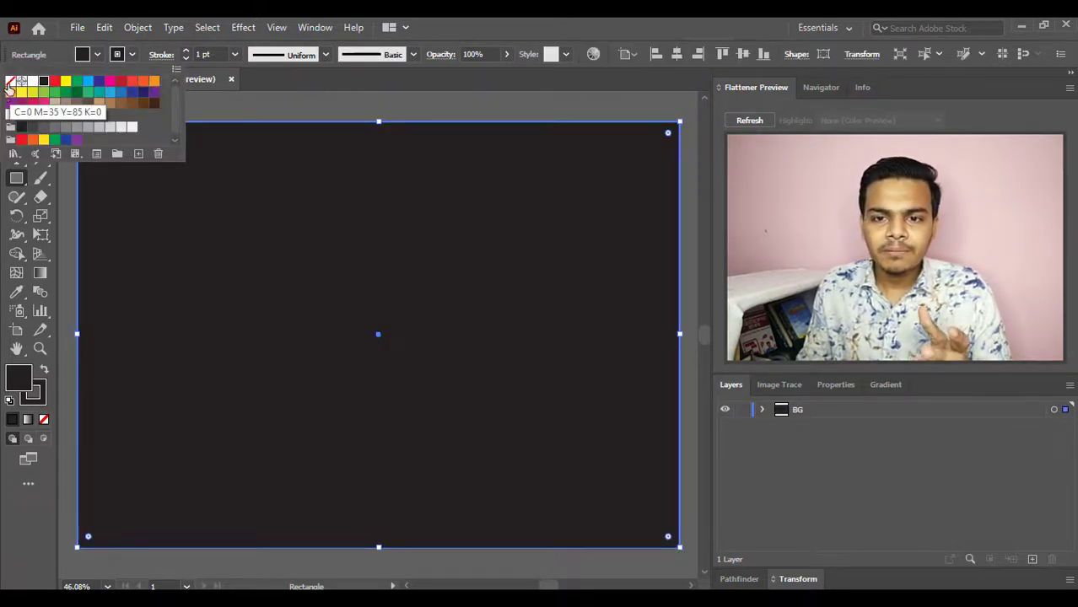
pyautogui.click(9, 81)
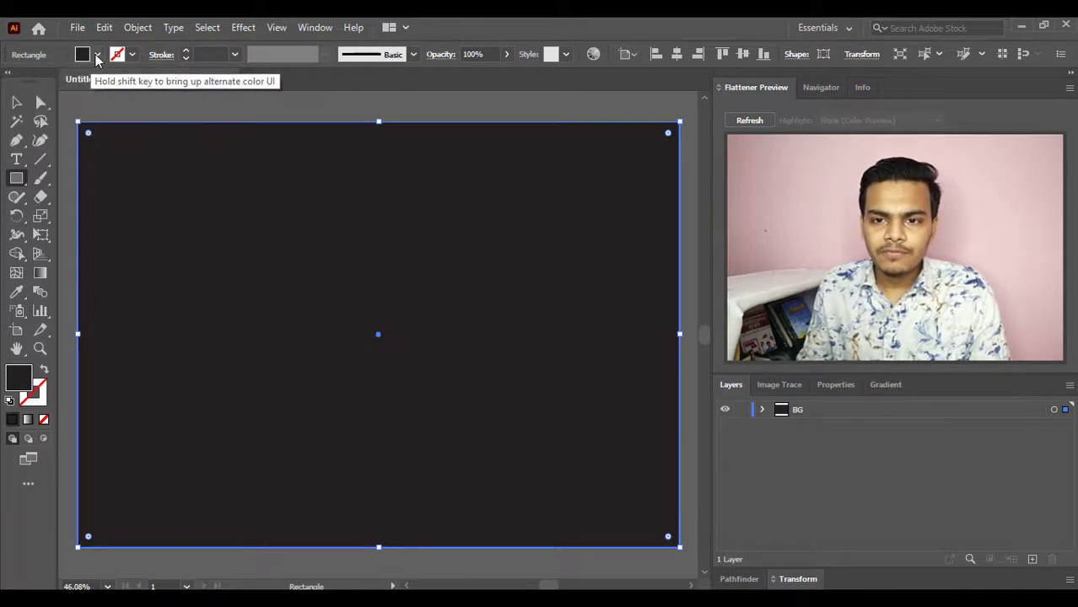
pyautogui.click(97, 55)
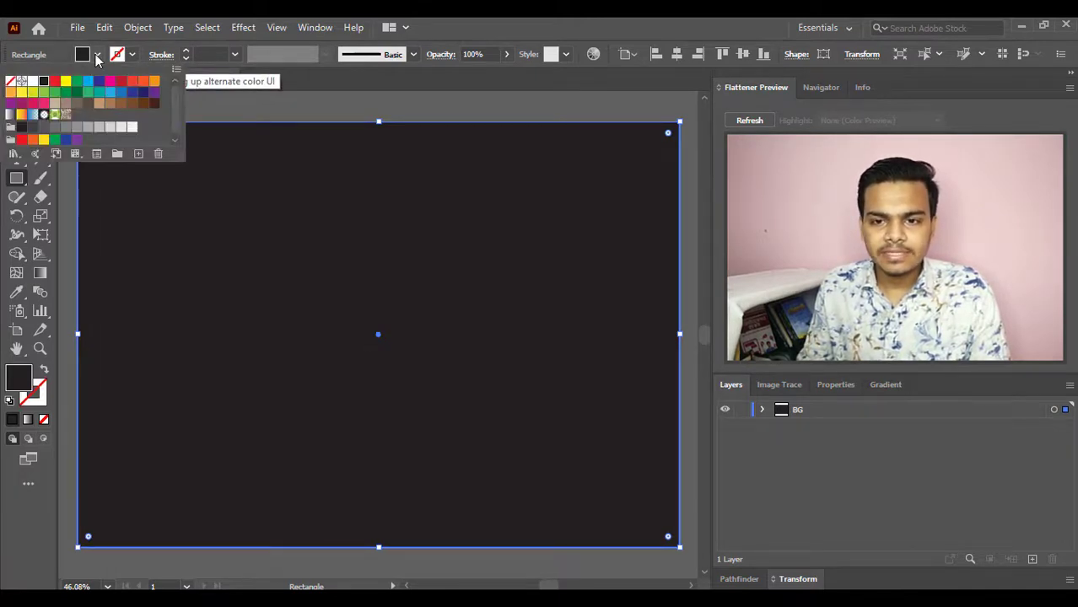
pyautogui.click(97, 56)
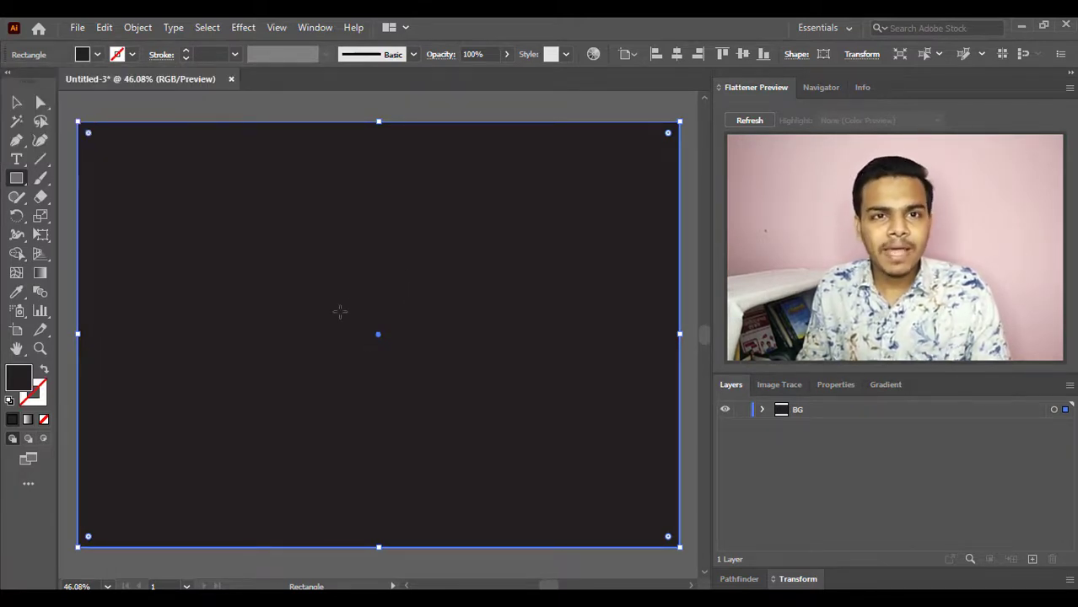
pyautogui.doubleClick(18, 384)
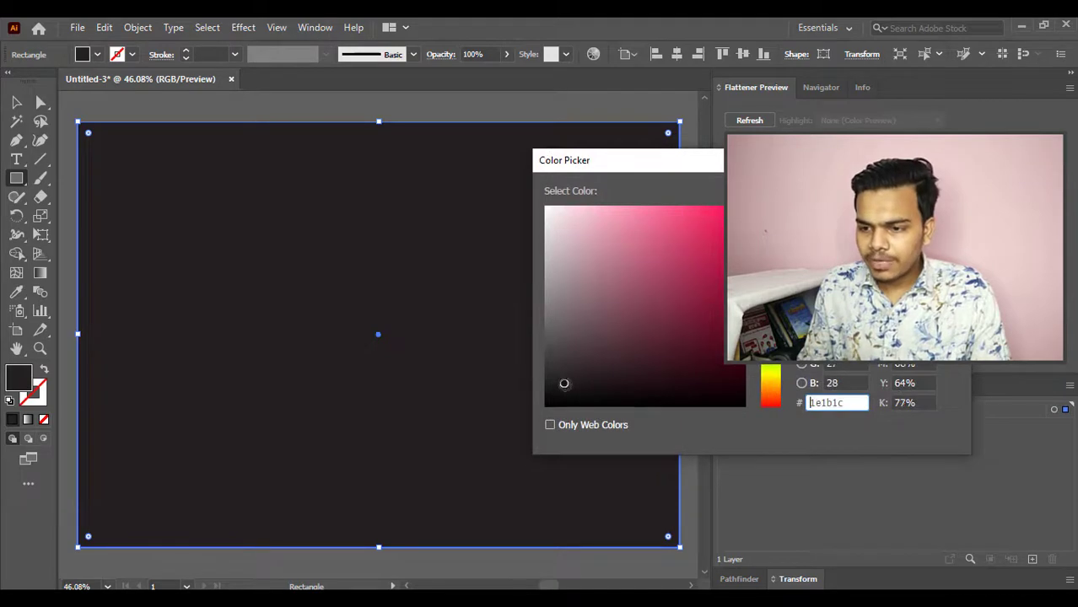
pyautogui.moveTo(565, 383); pyautogui.dragTo(564, 401)
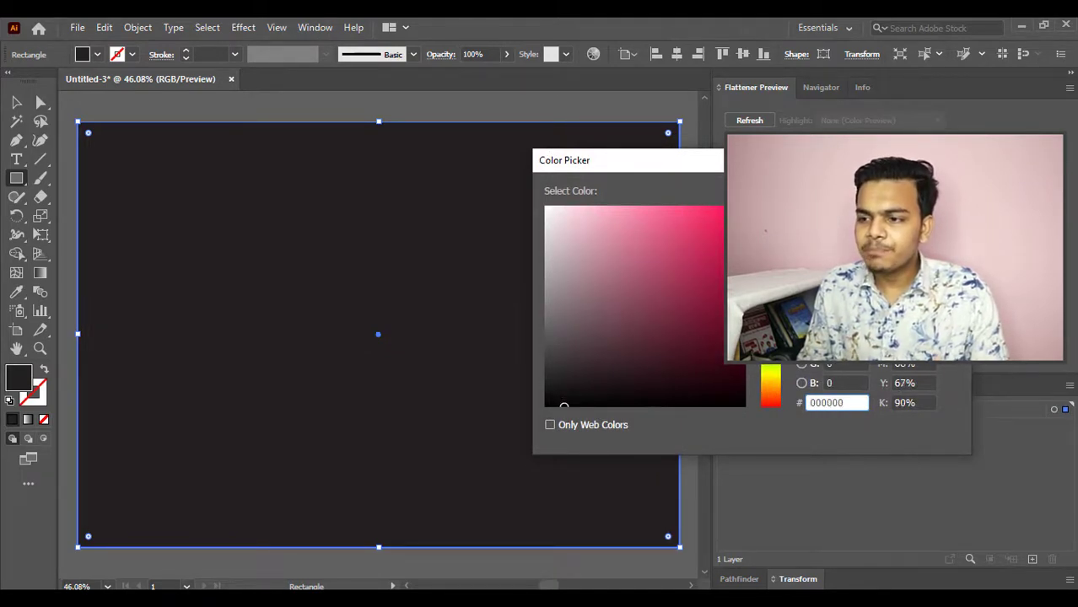
pyautogui.moveTo(815, 170); pyautogui.dragTo(491, 157)
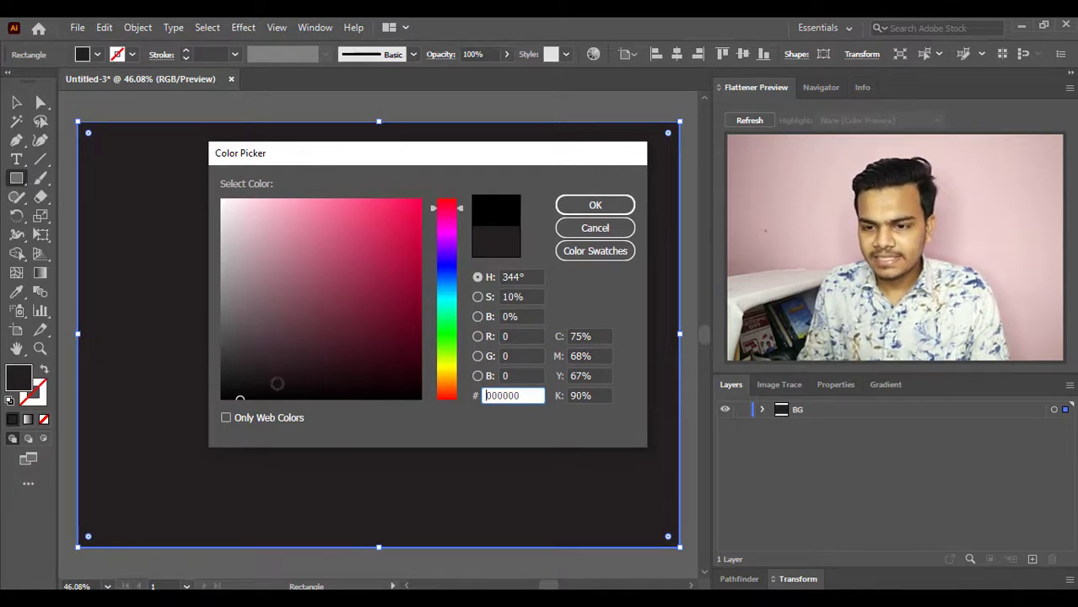
pyautogui.click(269, 399)
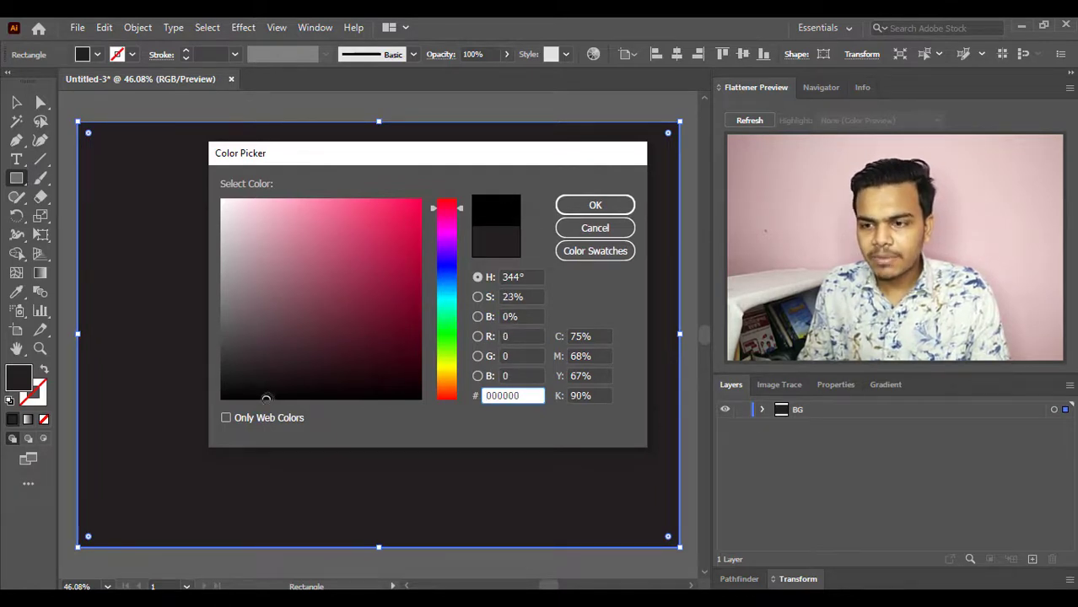
pyautogui.click(595, 205)
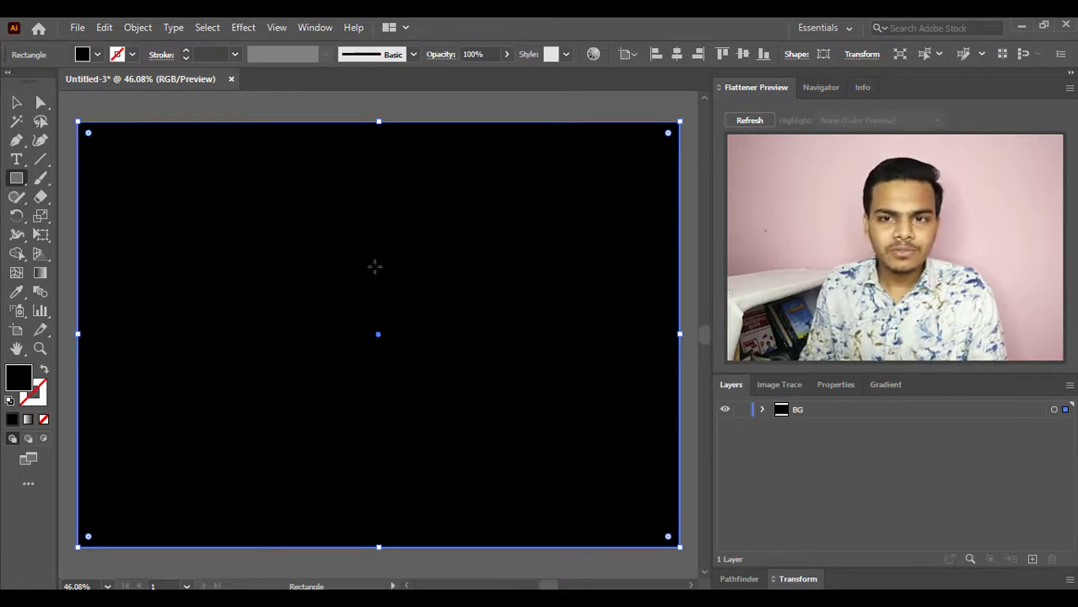
# - Lock the BG layer, then add a new layer above it and make it the active layer
pyautogui.click(743, 411)
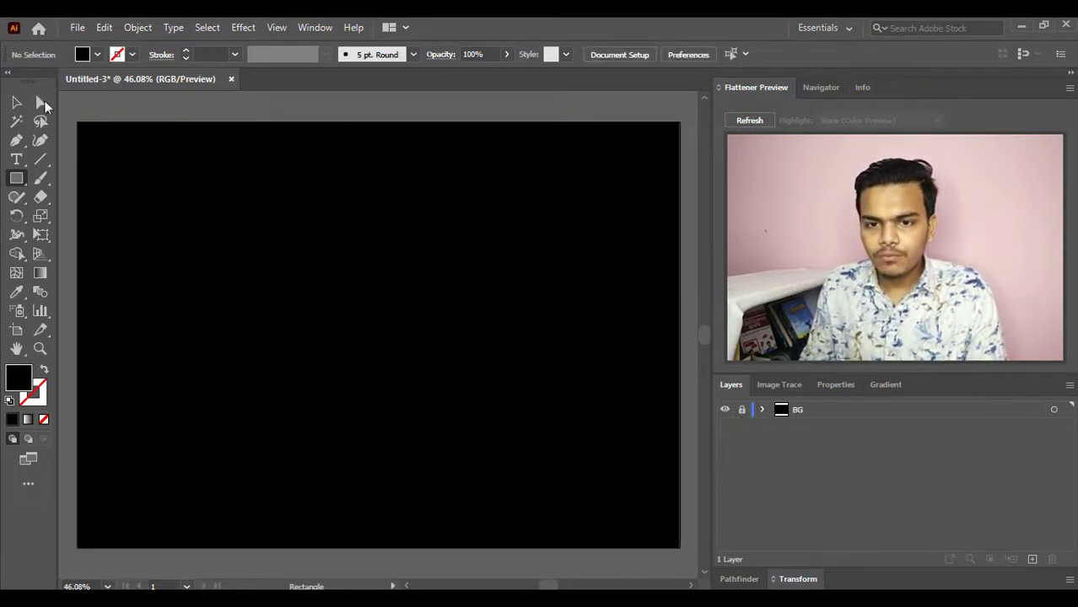
pyautogui.click(17, 102)
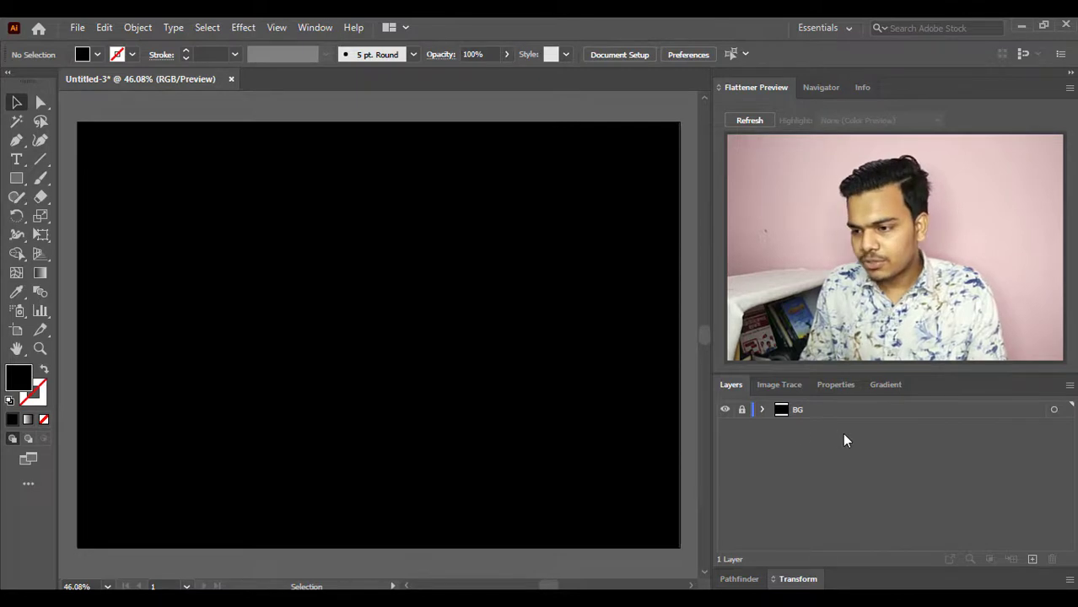
pyautogui.click(1033, 561)
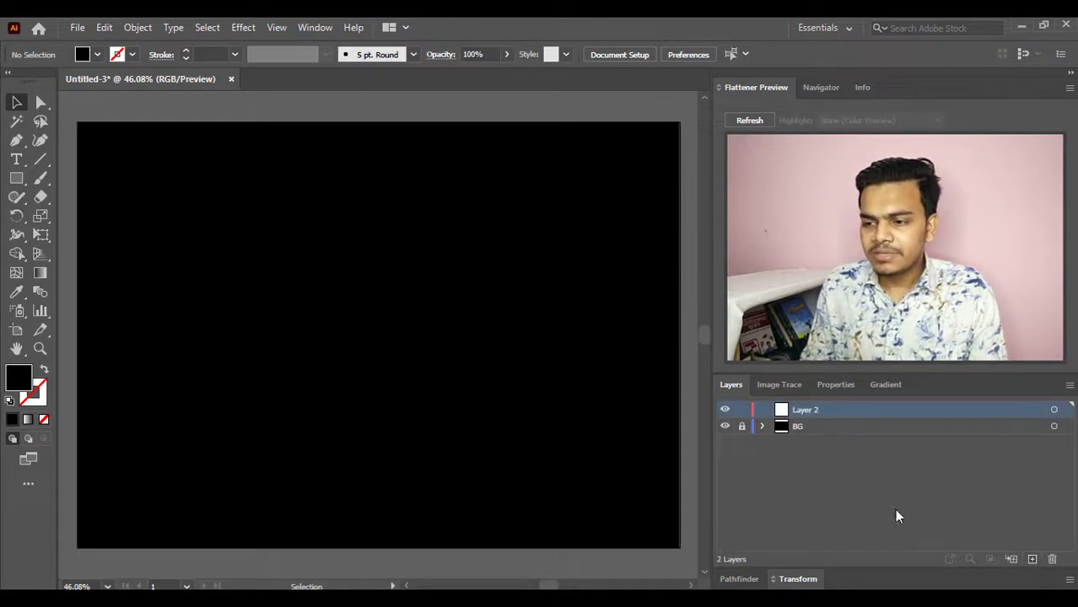
pyautogui.click(808, 429)
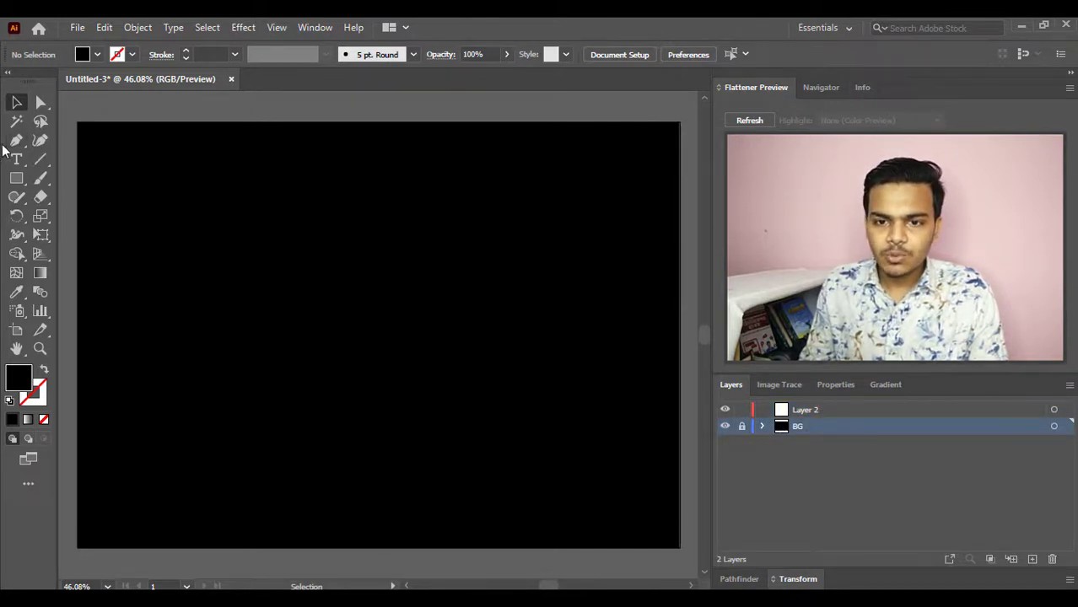
pyautogui.press('t')
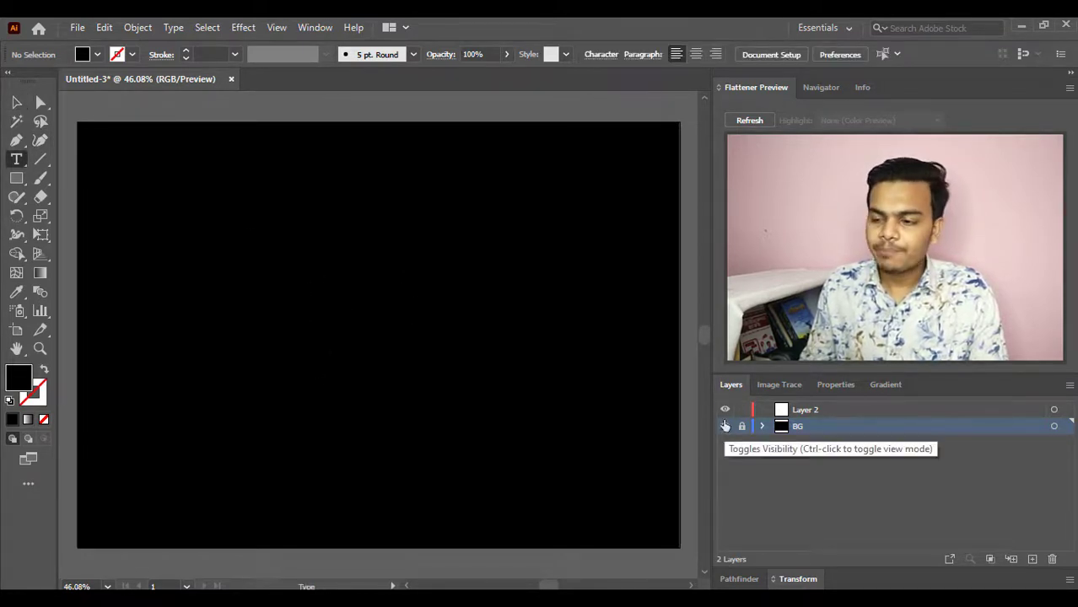
pyautogui.click(841, 411)
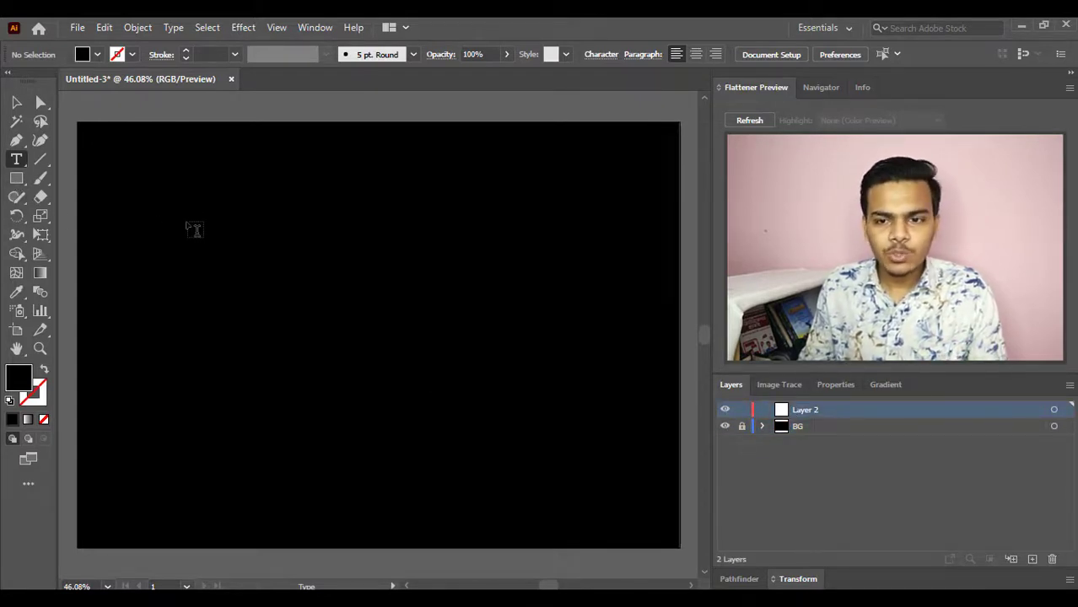
# - Draw a flare with a center diameter of about 67 pt near the artboard's left side on Layer 2, and deselect it
pyautogui.click(17, 179)
pyautogui.click(17, 179)
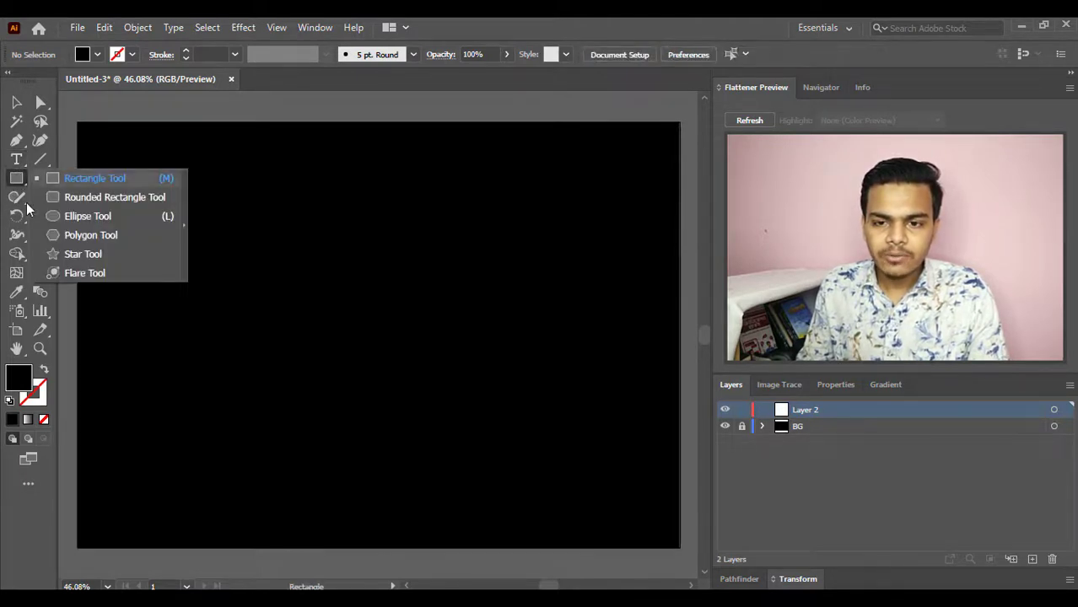
pyautogui.click(85, 273)
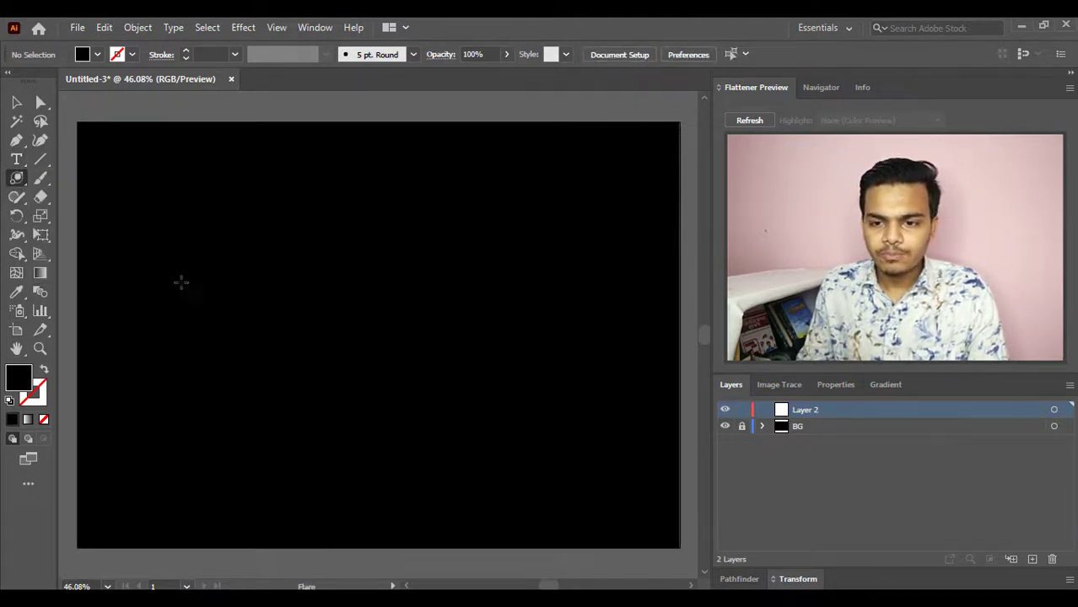
pyautogui.moveTo(185, 291); pyautogui.dragTo(209, 324)
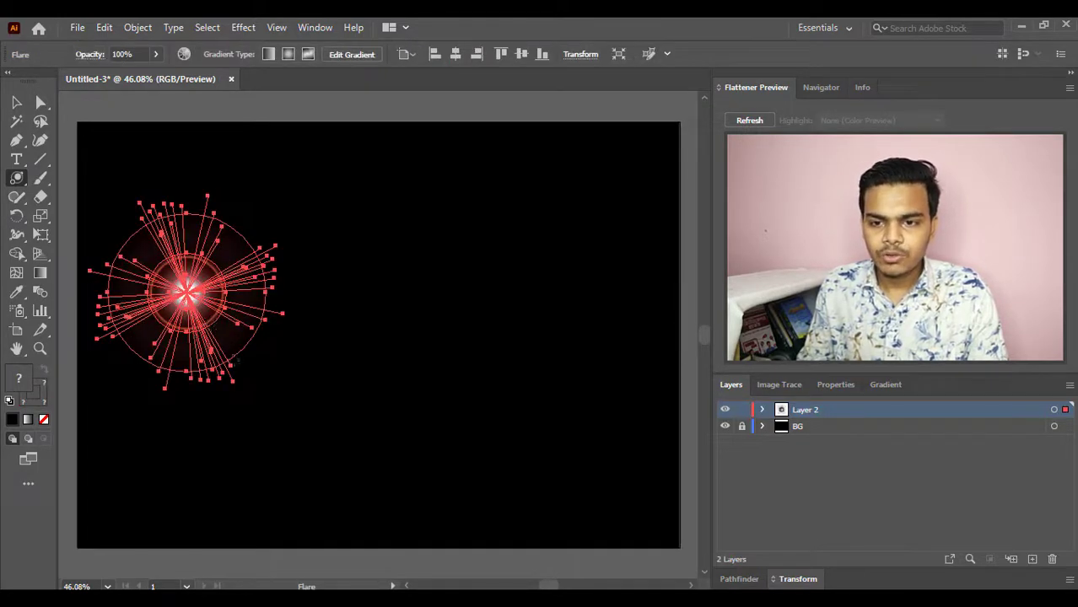
pyautogui.click(19, 102)
pyautogui.click(355, 361)
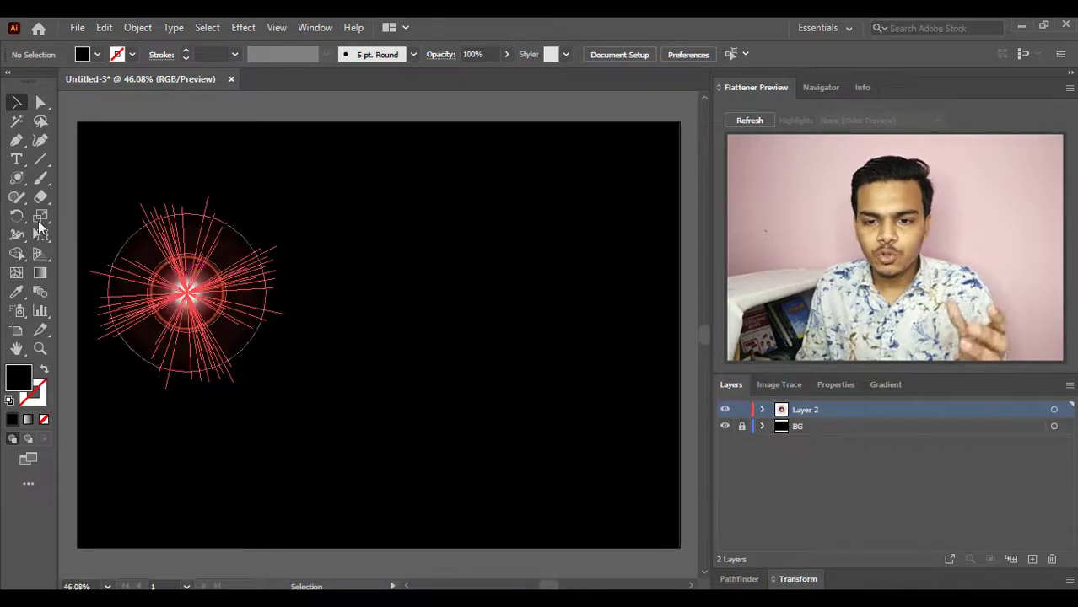
pyautogui.doubleClick(17, 178)
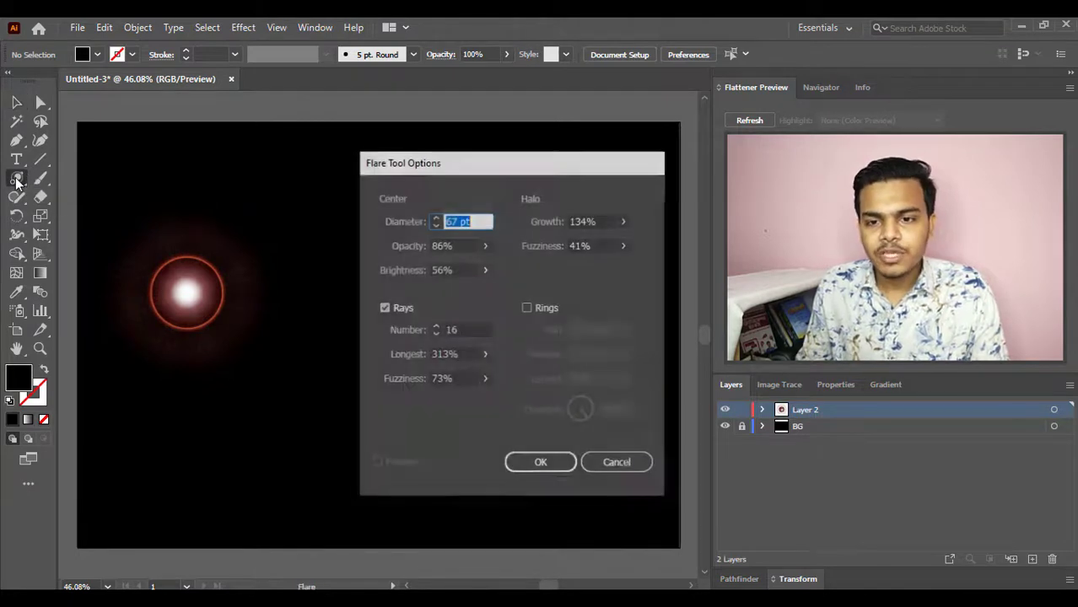
pyautogui.moveTo(487, 167); pyautogui.dragTo(426, 164)
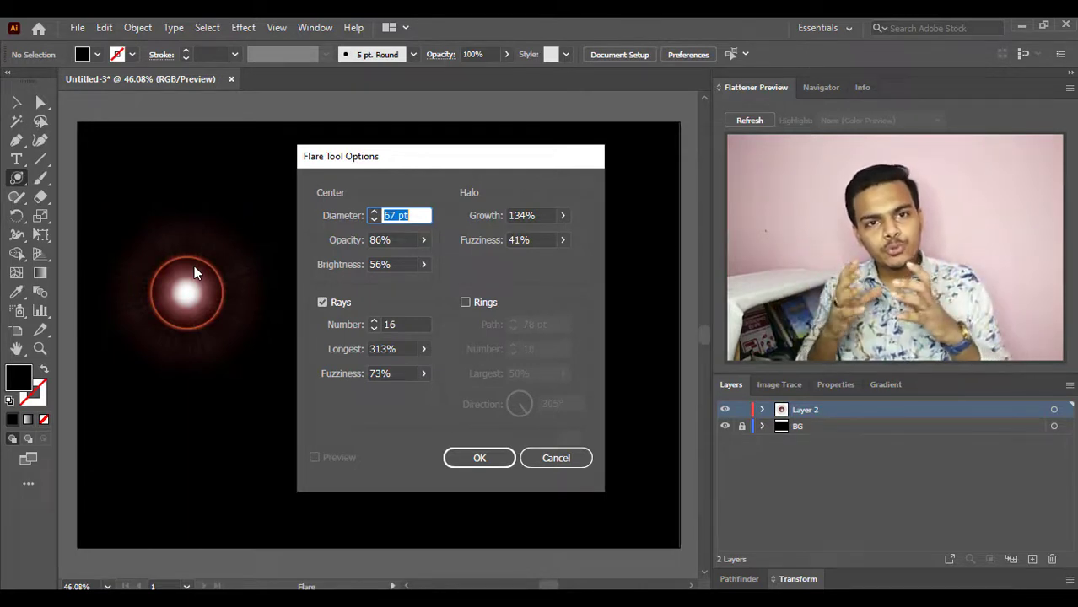
pyautogui.click(372, 213)
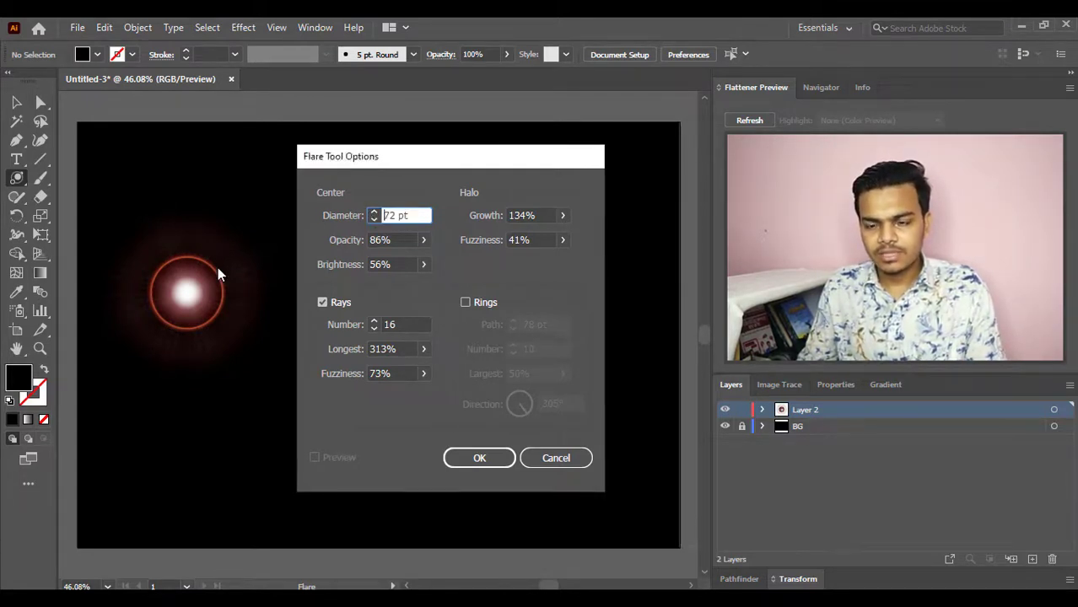
pyautogui.click(374, 213)
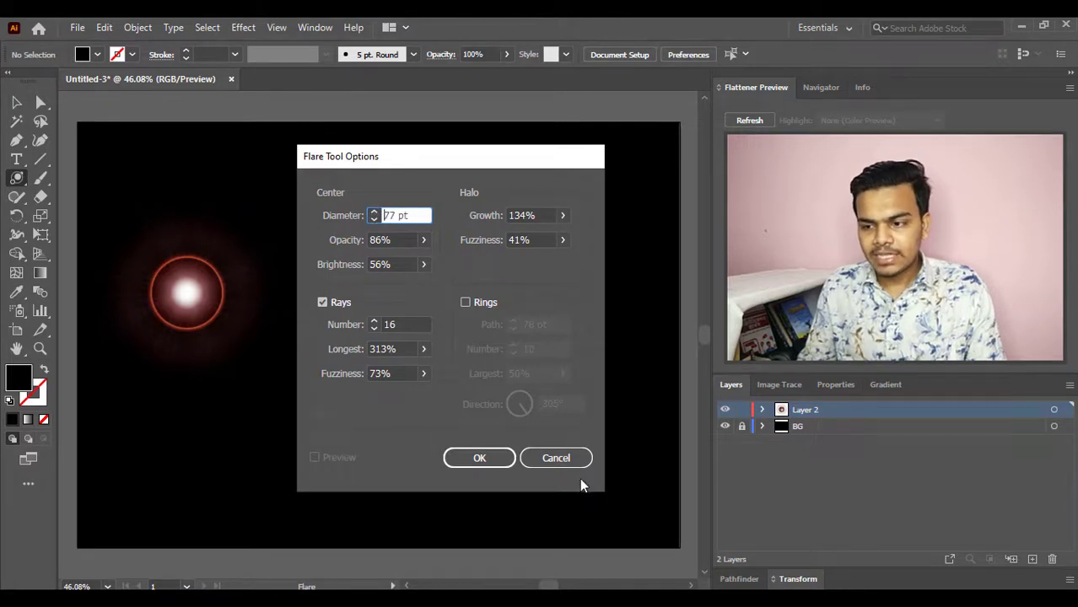
pyautogui.click(538, 459)
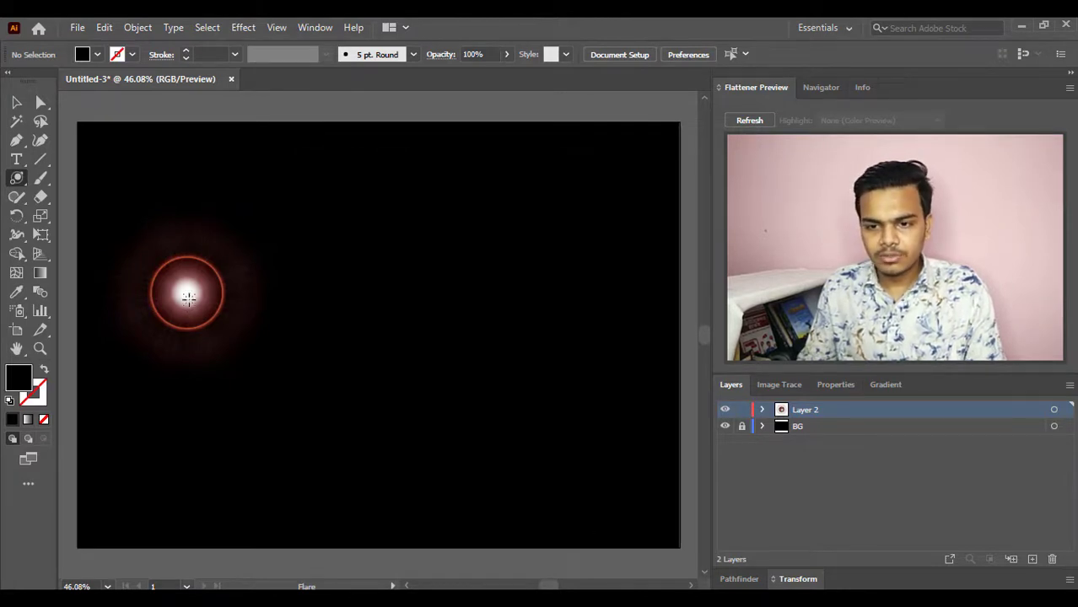
# - Start a new flare at the existing flare's center through the Flare tool's options and set its center diameter to 62 pt
pyautogui.click(187, 295)
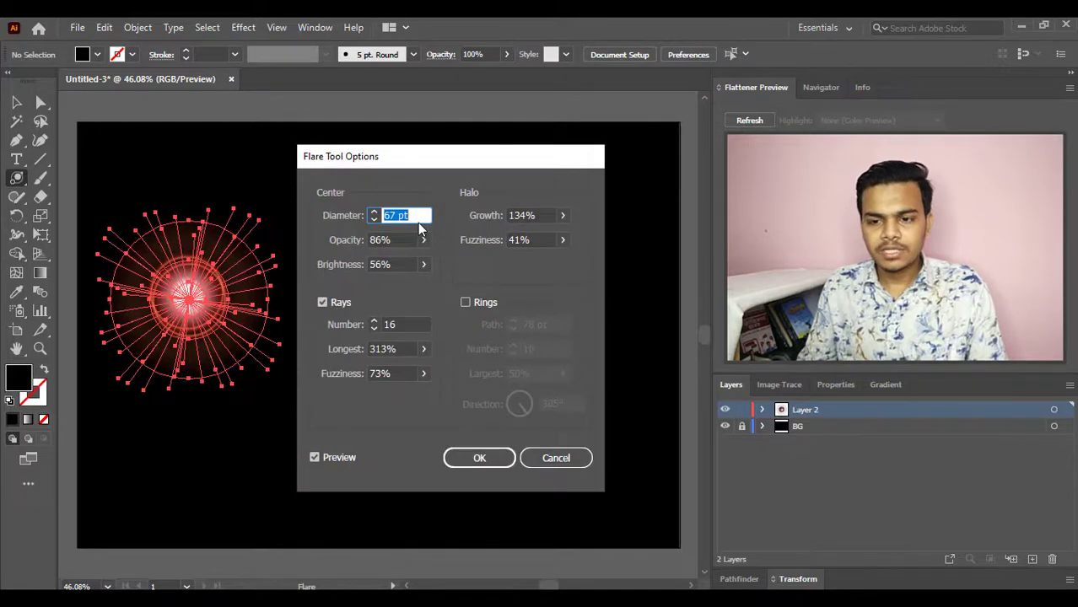
pyautogui.click(374, 212)
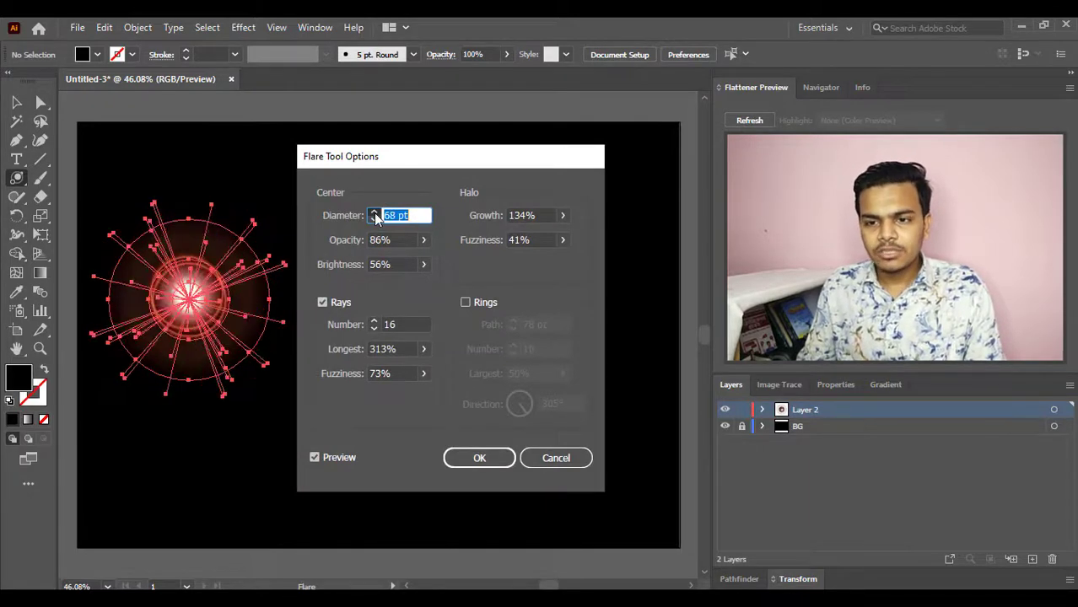
pyautogui.moveTo(376, 216); pyautogui.dragTo(376, 217)
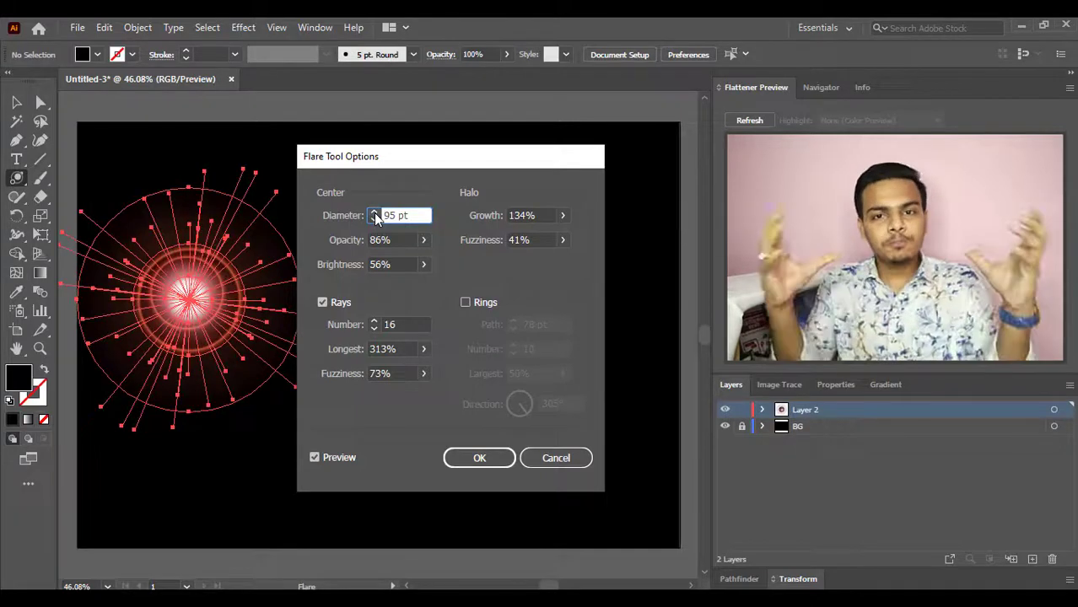
pyautogui.moveTo(376, 217); pyautogui.dragTo(373, 220)
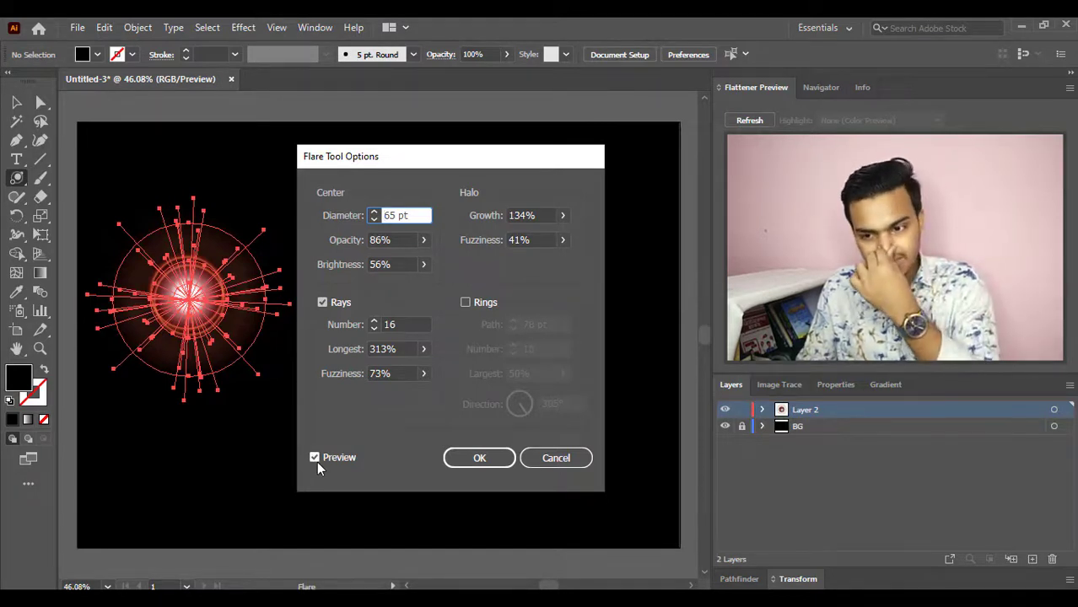
pyautogui.click(373, 221)
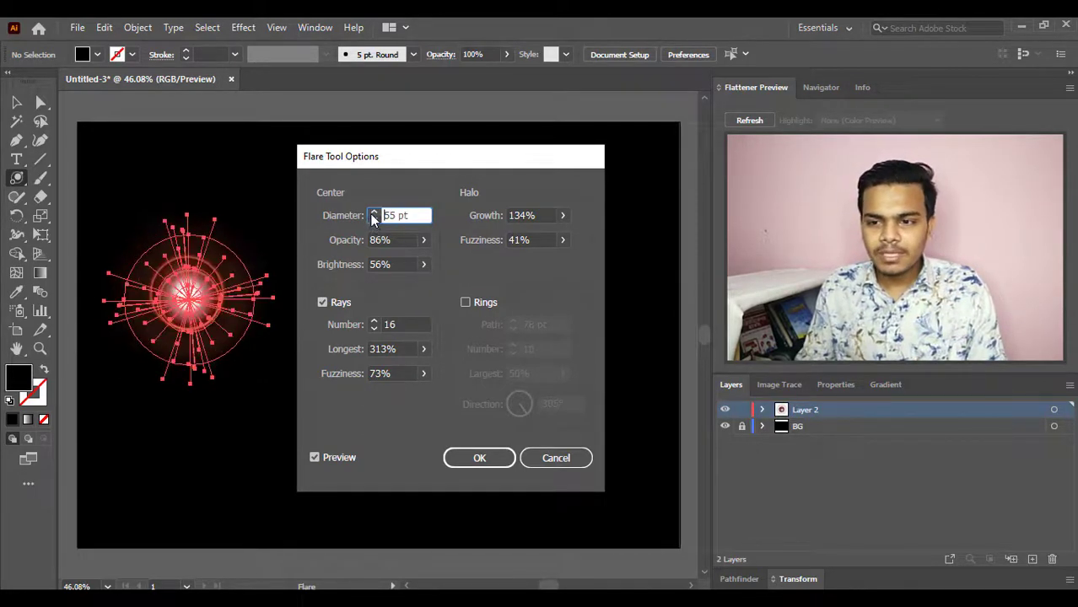
pyautogui.click(374, 216)
pyautogui.click(374, 217)
pyautogui.click(375, 216)
pyautogui.click(375, 216)
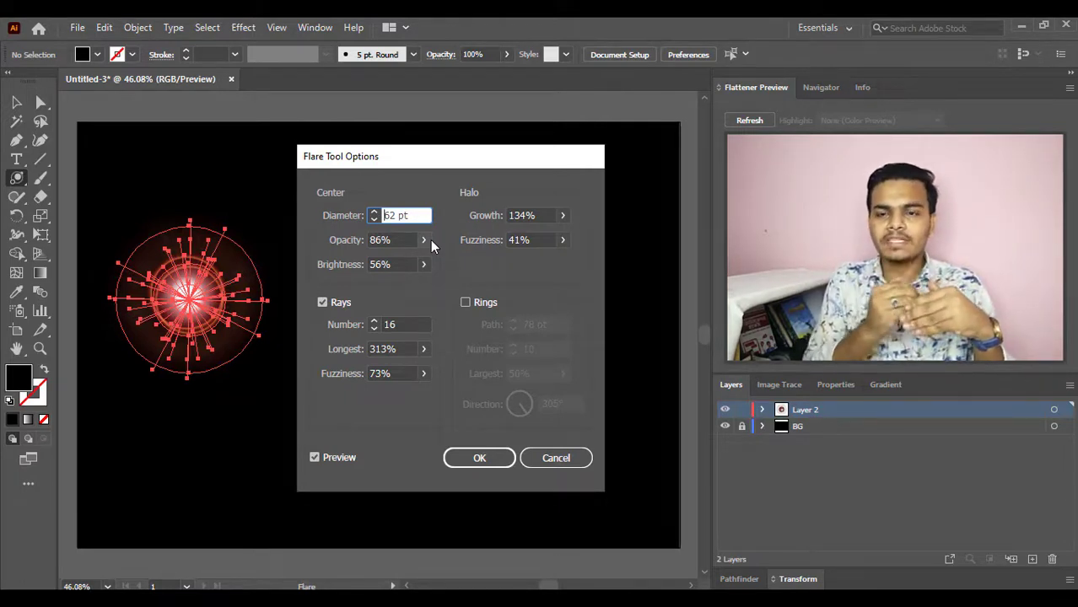
# - Try the new flare's center opacity at 4%, 100% and 0% in the preview, and set it to 89%
pyautogui.moveTo(423, 264); pyautogui.dragTo(367, 261)
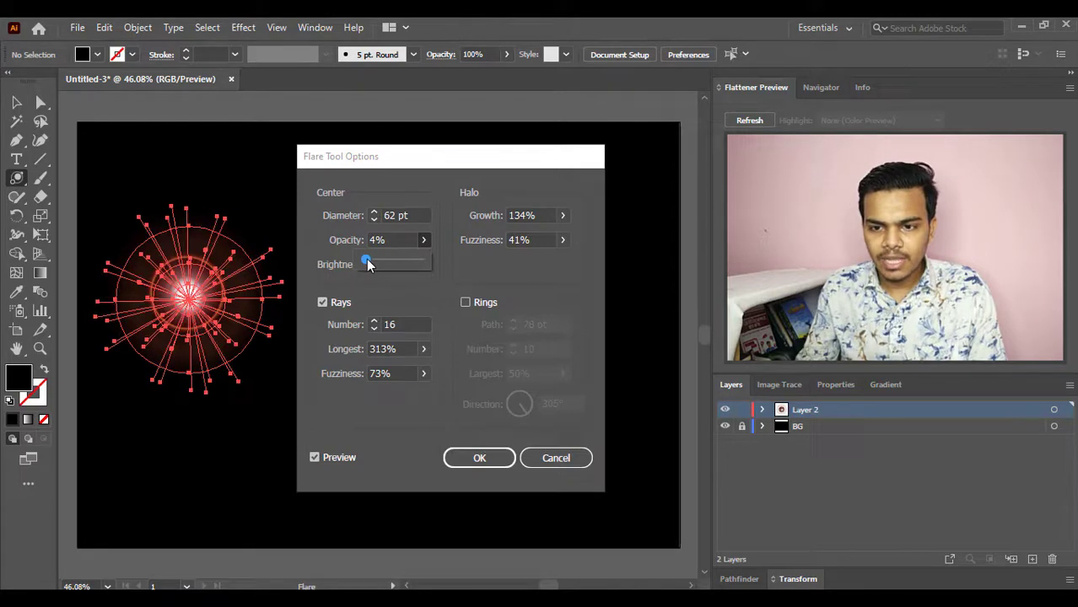
pyautogui.moveTo(420, 264); pyautogui.dragTo(428, 262)
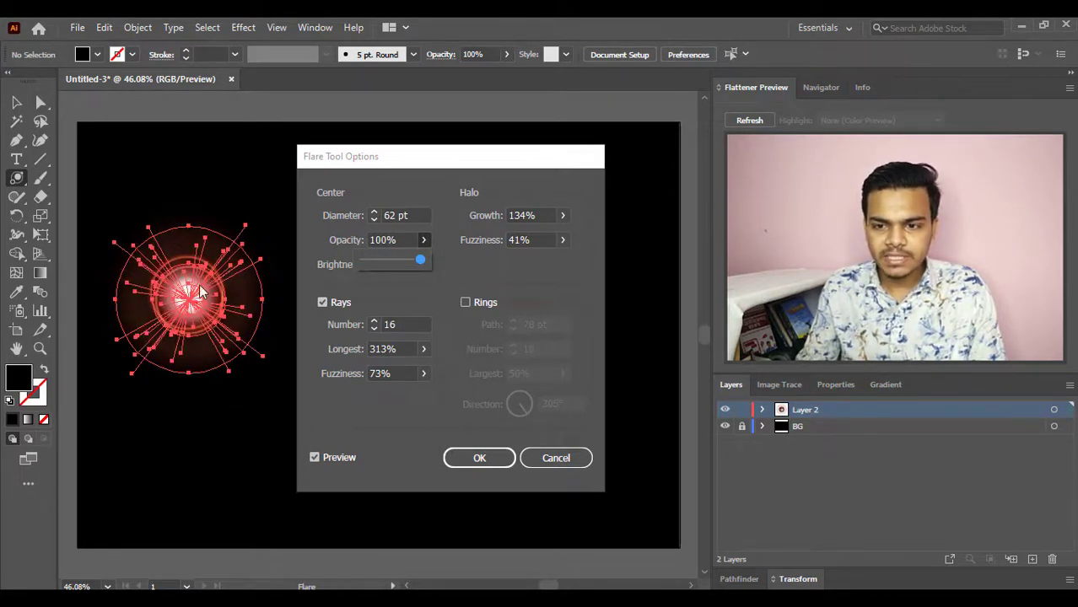
pyautogui.moveTo(420, 260); pyautogui.dragTo(363, 260)
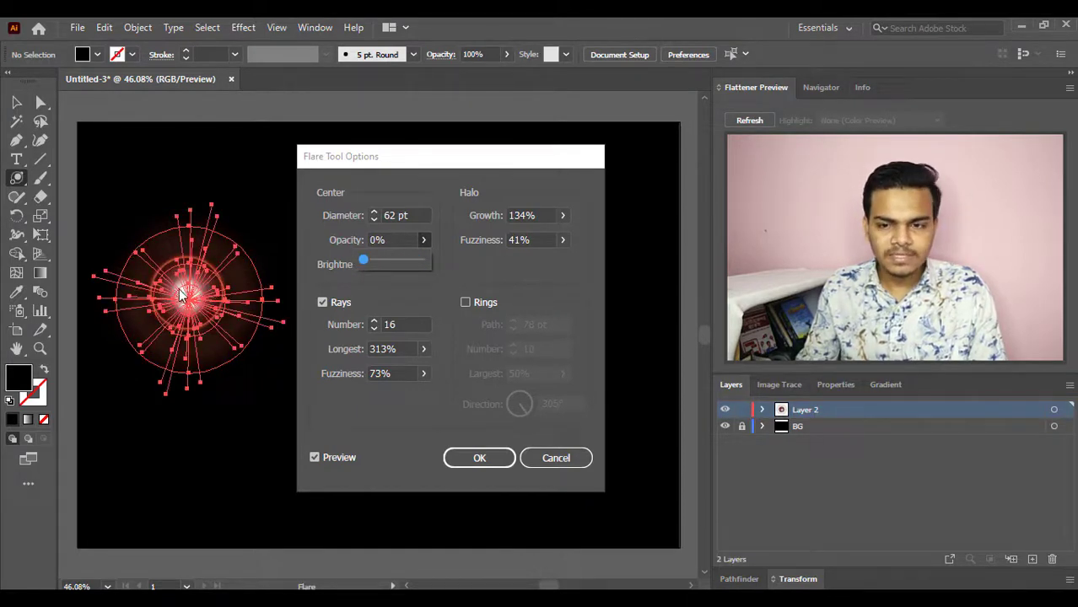
pyautogui.moveTo(368, 260); pyautogui.dragTo(415, 261)
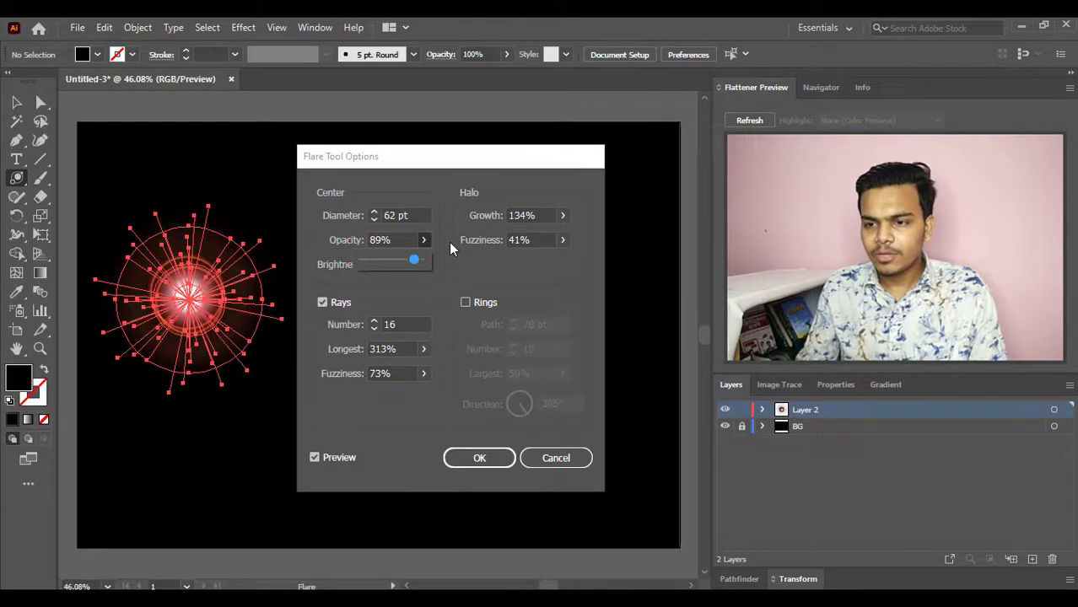
pyautogui.click(448, 242)
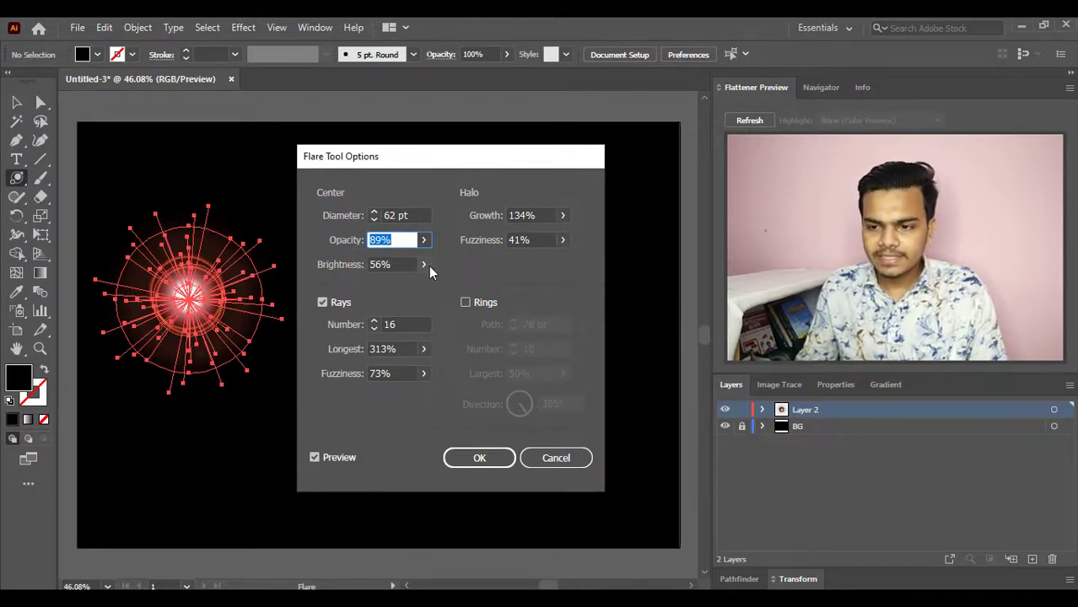
# - Set the new flare's center brightness to 100%
pyautogui.click(423, 265)
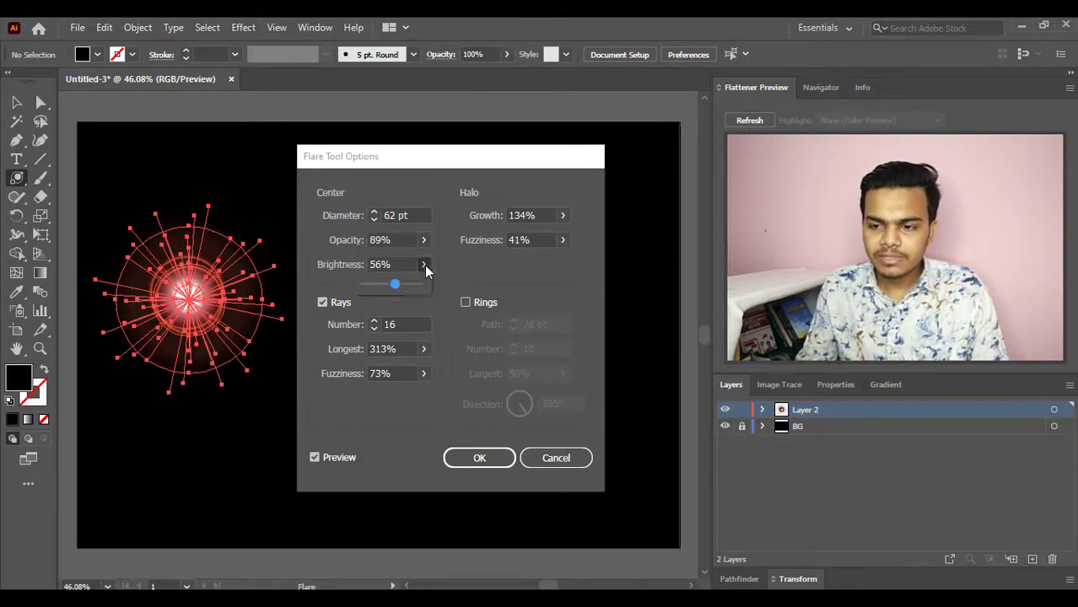
pyautogui.moveTo(396, 287); pyautogui.dragTo(373, 284)
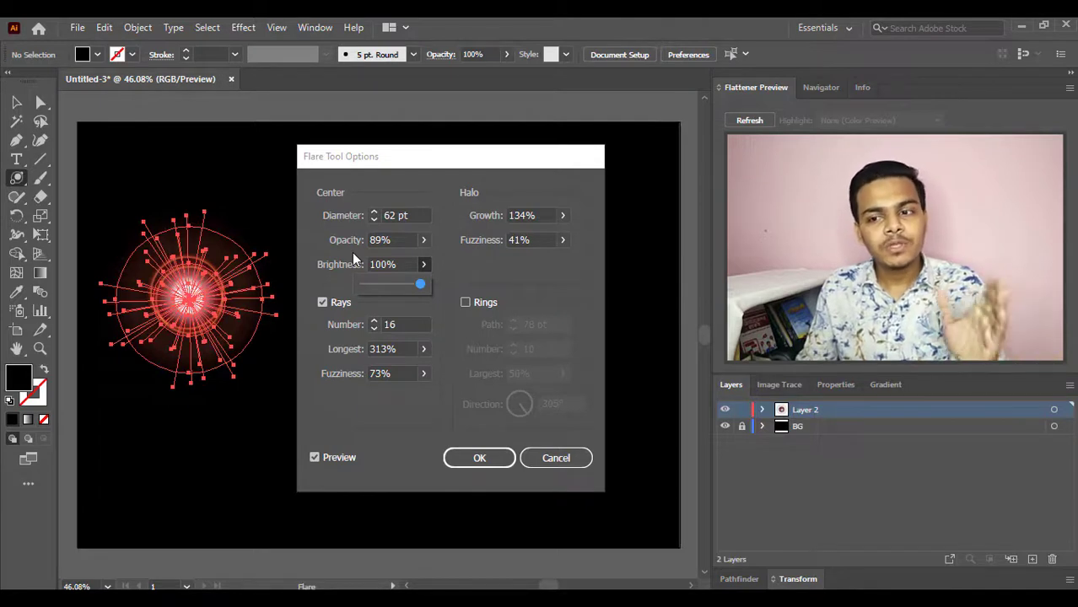
pyautogui.click(333, 271)
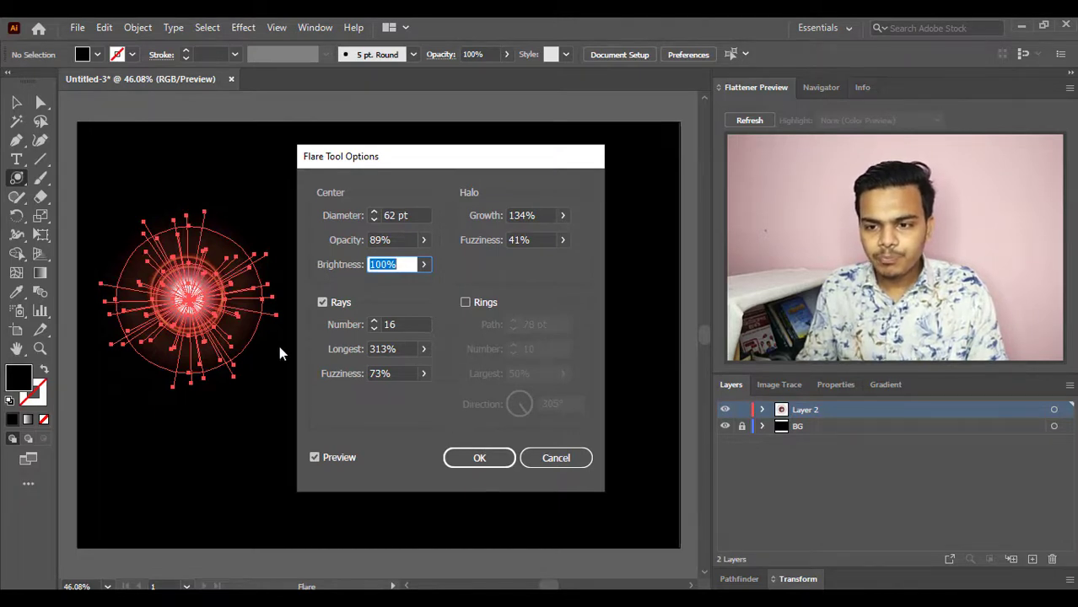
# - Turn the flare's rays off and back on in the preview, and try 22 rays
pyautogui.click(322, 303)
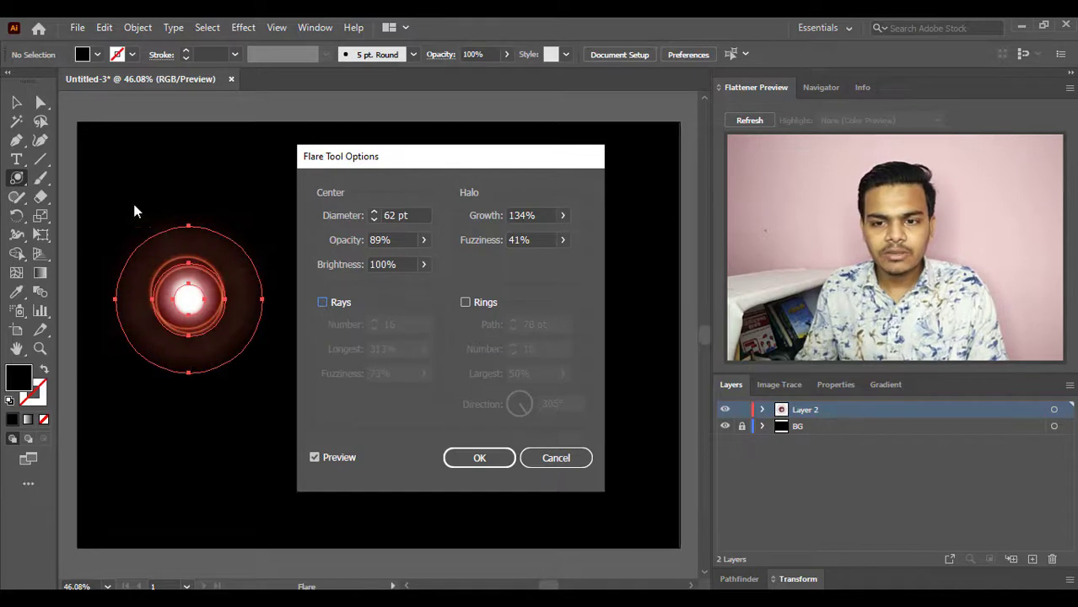
pyautogui.click(323, 303)
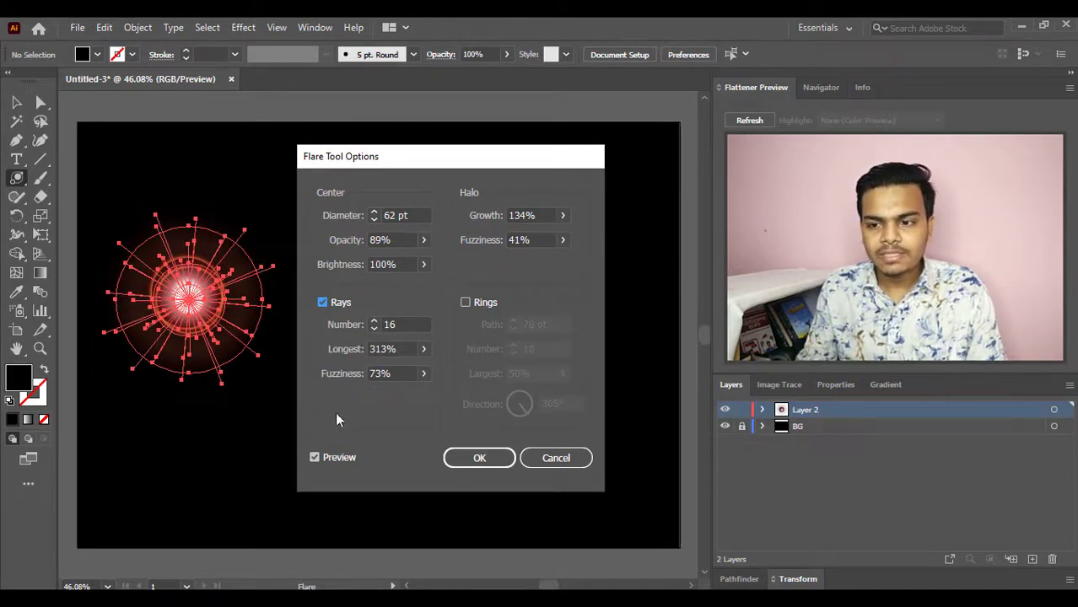
pyautogui.click(373, 319)
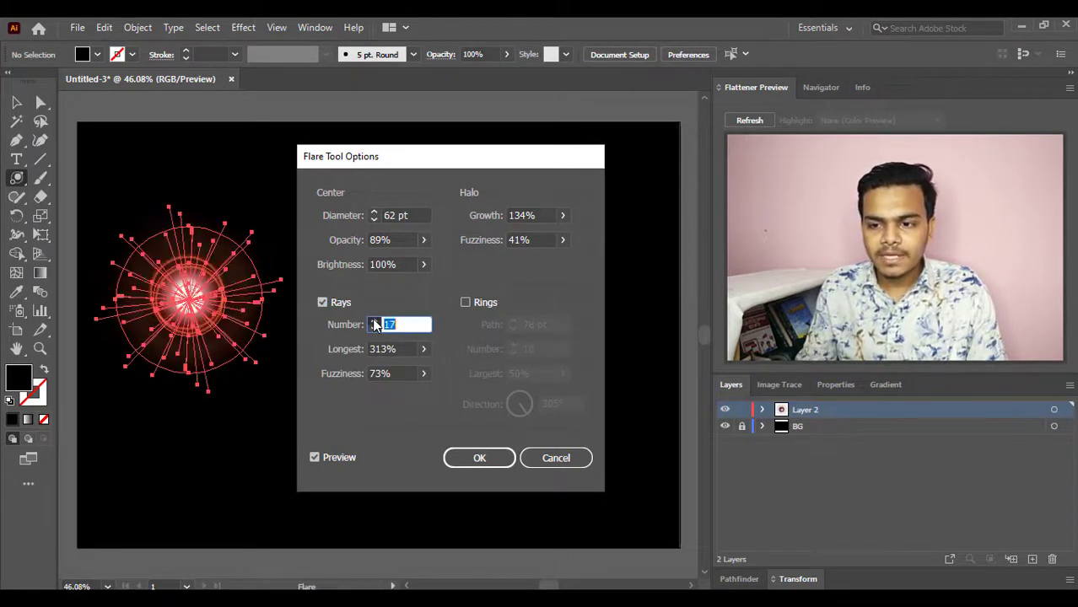
pyautogui.click(374, 320)
pyautogui.click(373, 320)
pyautogui.click(374, 319)
pyautogui.click(374, 320)
pyautogui.click(374, 319)
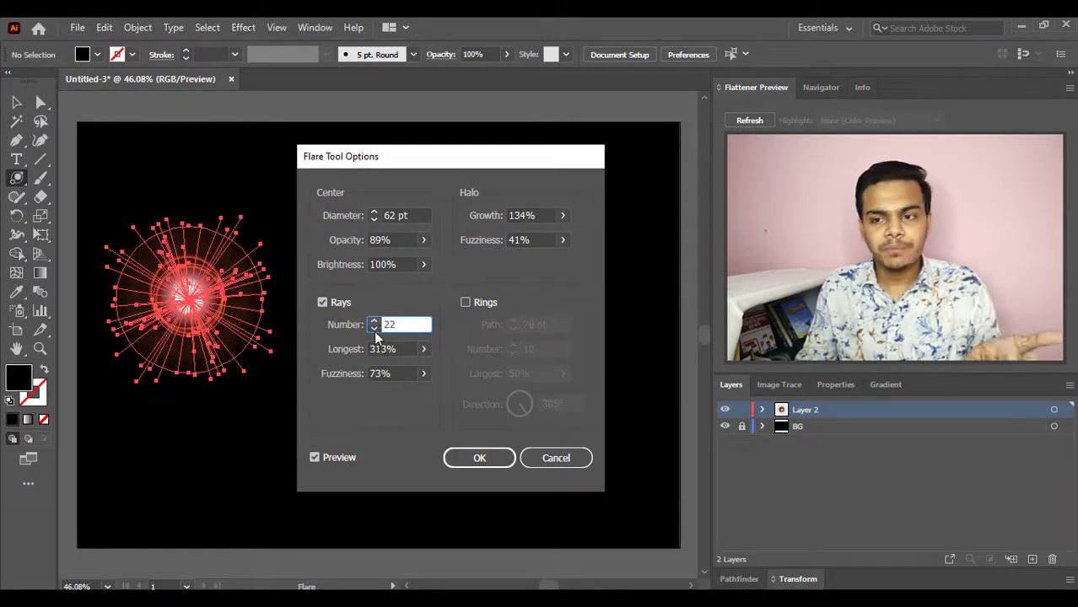
# - Set the number of rays to 17 and compare the flare with its rays switched off and on
pyautogui.click(373, 329)
pyautogui.click(376, 328)
pyautogui.click(375, 328)
pyautogui.click(376, 328)
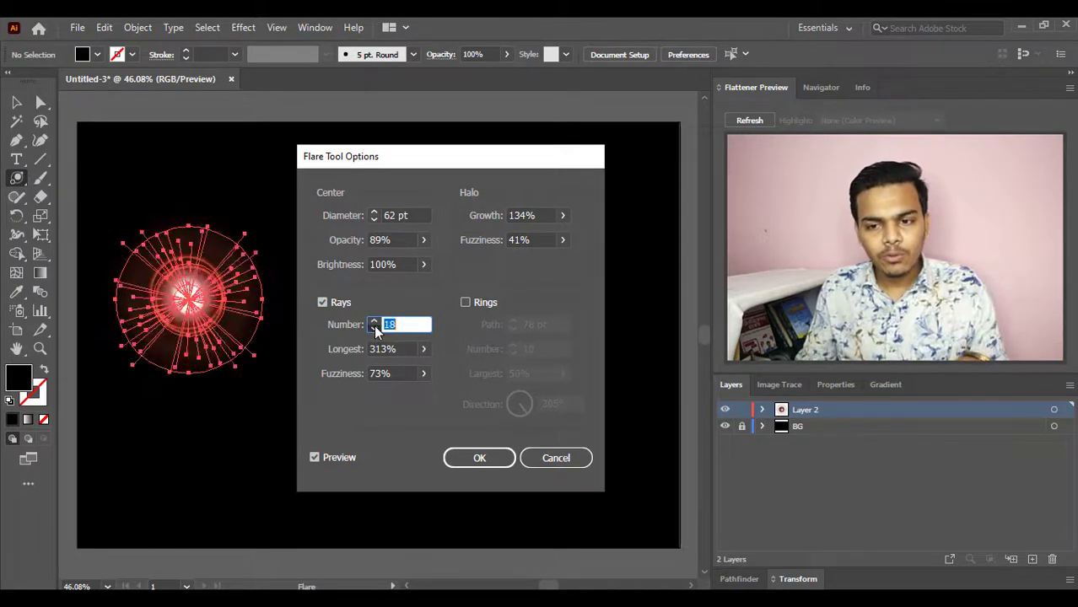
pyautogui.click(376, 328)
pyautogui.click(375, 328)
pyautogui.click(375, 328)
pyautogui.click(375, 328)
pyautogui.click(374, 320)
pyautogui.click(374, 320)
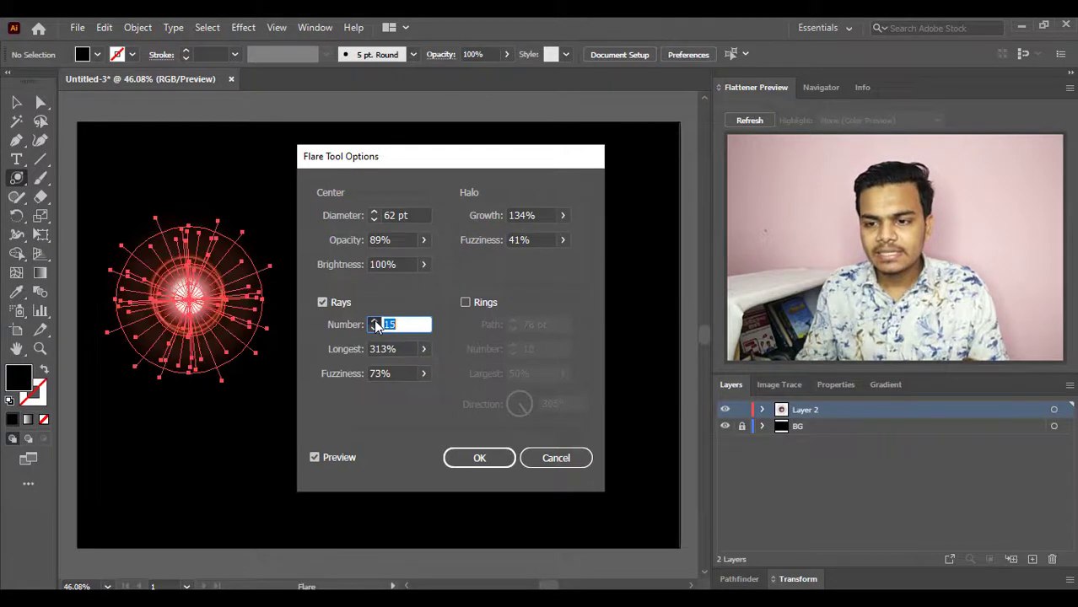
pyautogui.click(373, 320)
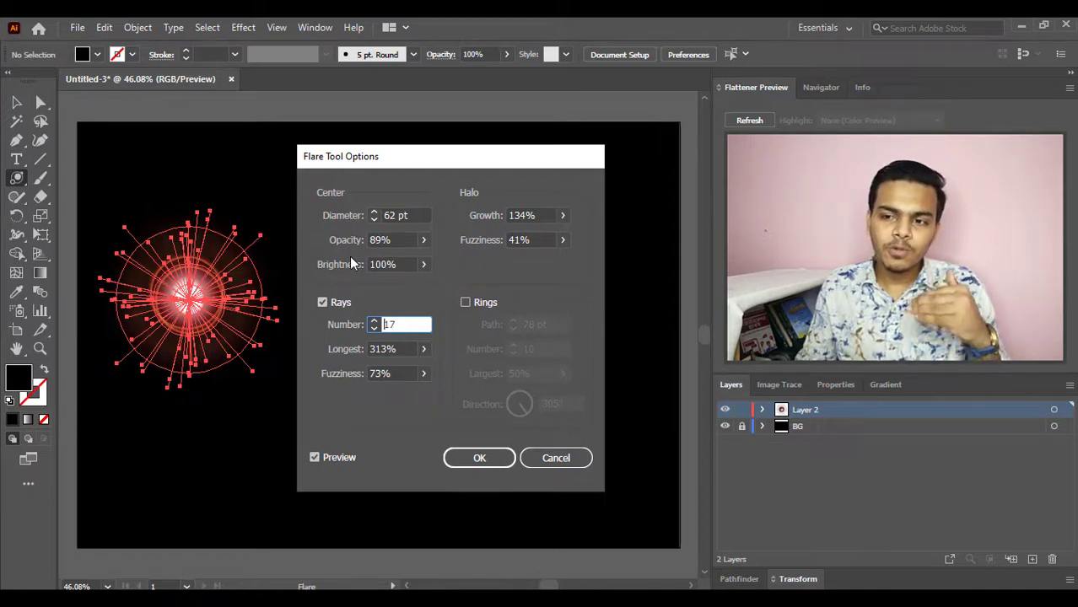
pyautogui.click(323, 302)
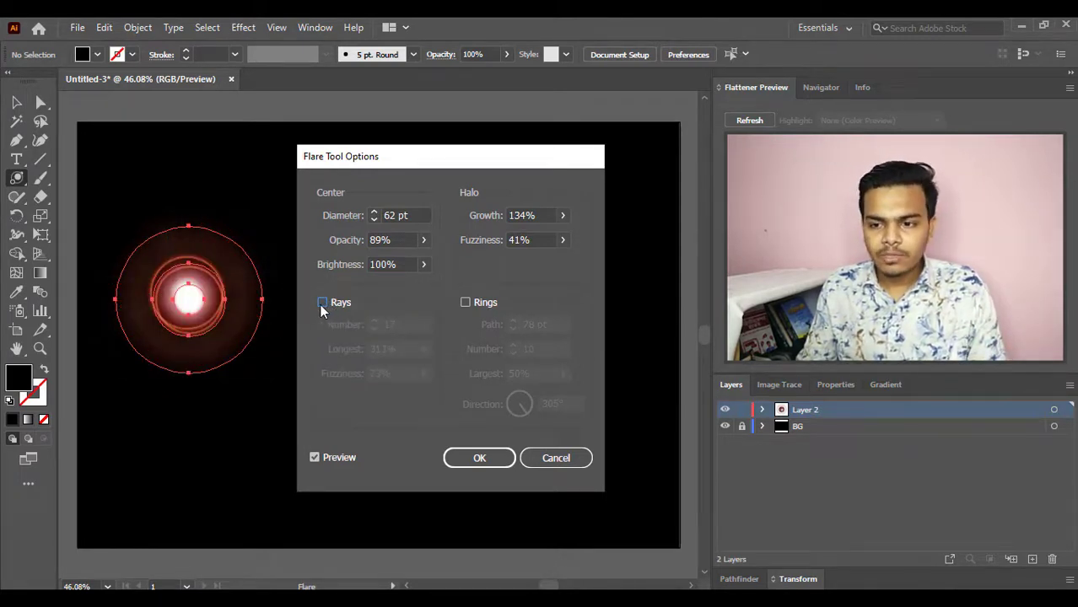
pyautogui.click(322, 302)
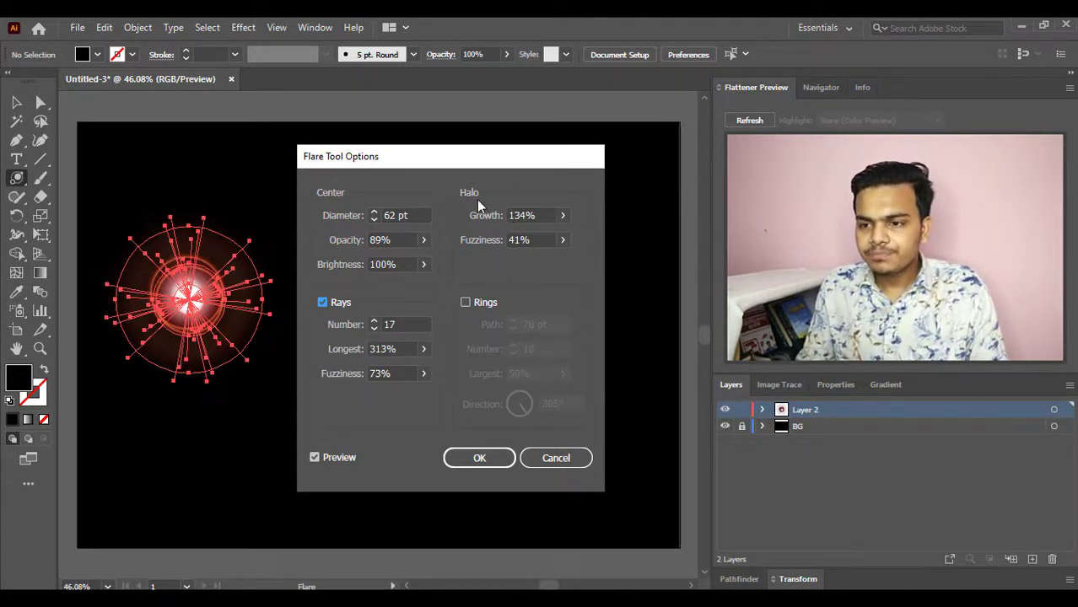
# - Try different halo growth values in the preview, including 247% and 152%, and set the growth to 126%
pyautogui.click(562, 216)
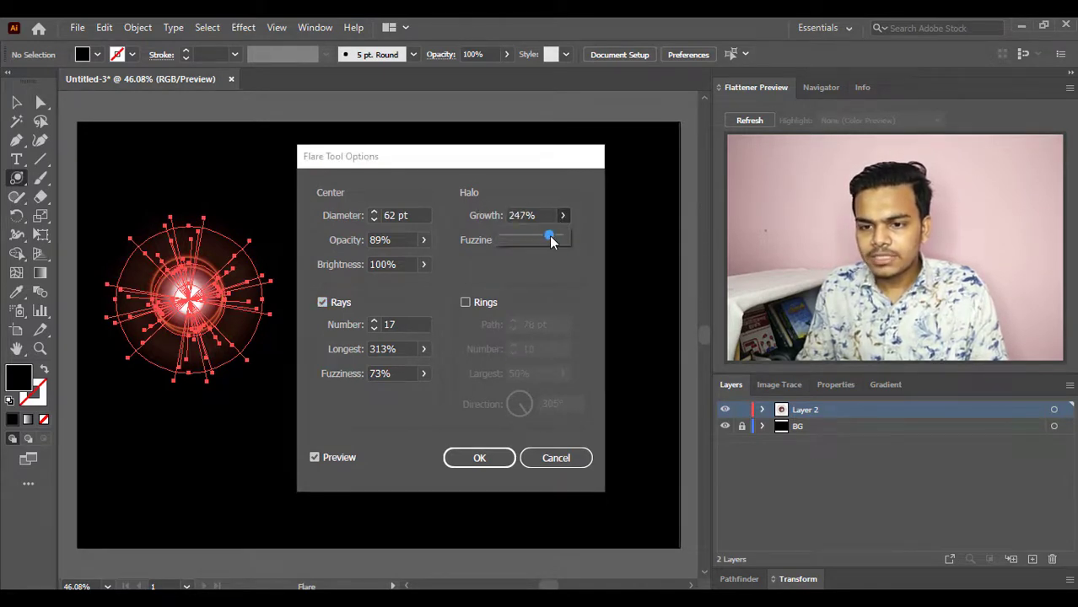
pyautogui.moveTo(550, 241); pyautogui.dragTo(520, 239)
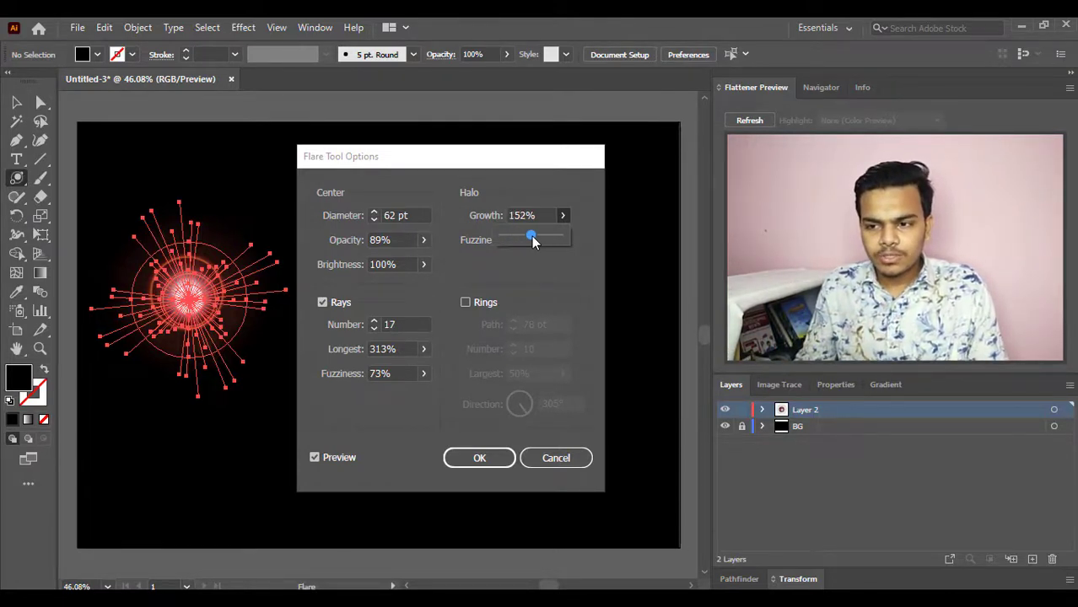
pyautogui.moveTo(533, 242); pyautogui.dragTo(559, 241)
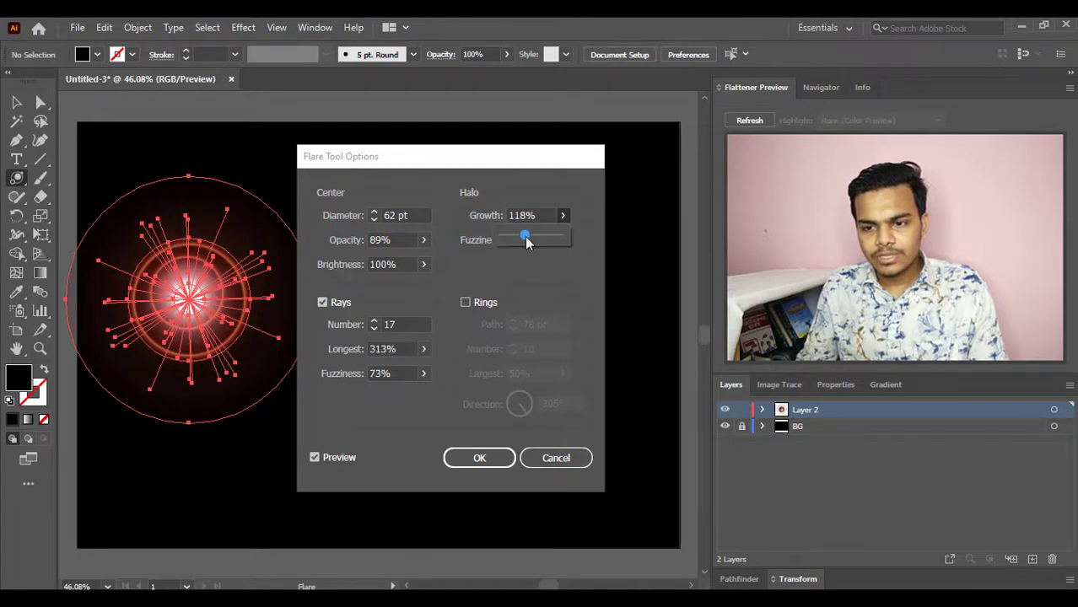
pyautogui.moveTo(525, 237); pyautogui.dragTo(528, 237)
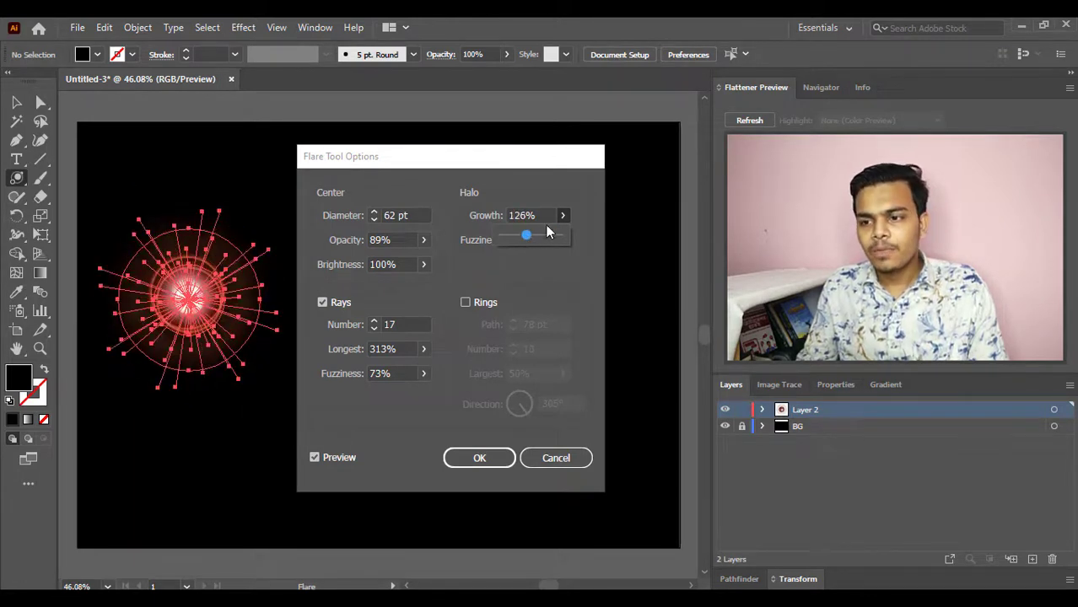
pyautogui.click(578, 208)
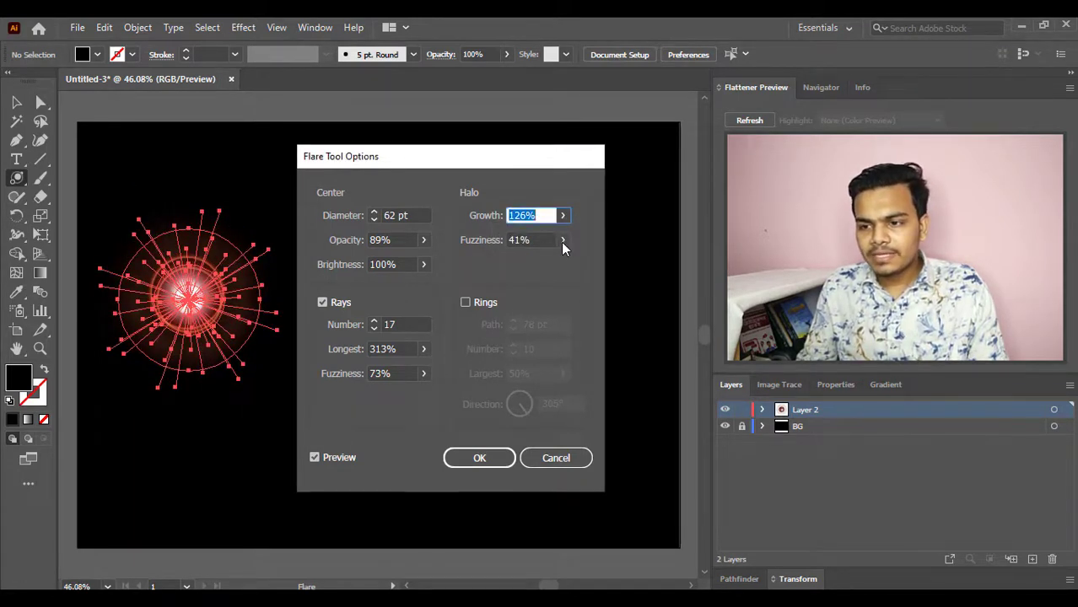
# - Try the halo fuzziness at 29%, 85% and 64% in the preview, and set it to 45%
pyautogui.click(563, 240)
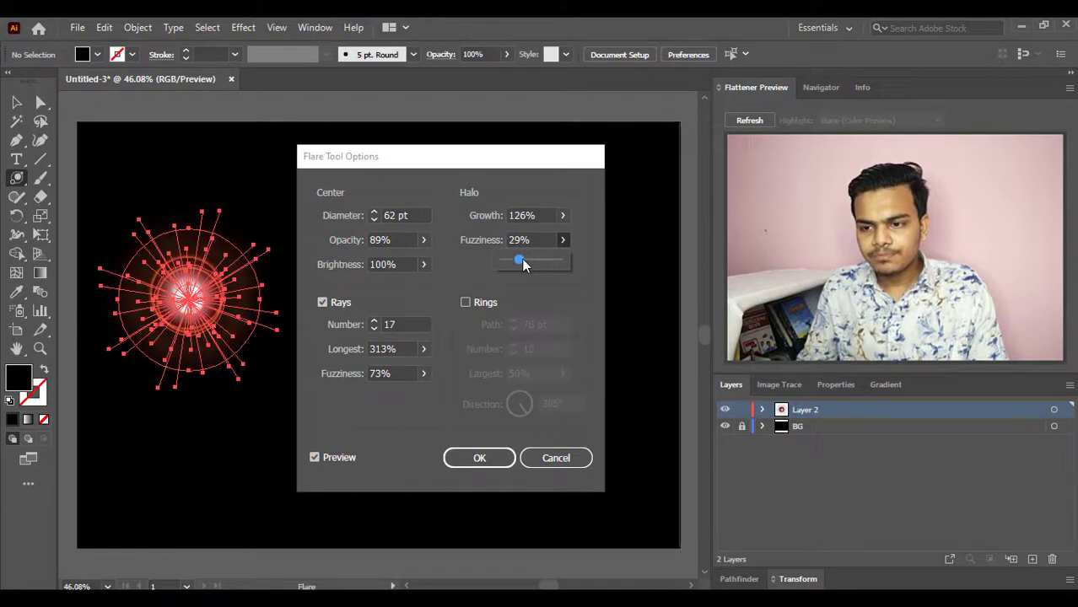
pyautogui.moveTo(523, 265); pyautogui.dragTo(551, 267)
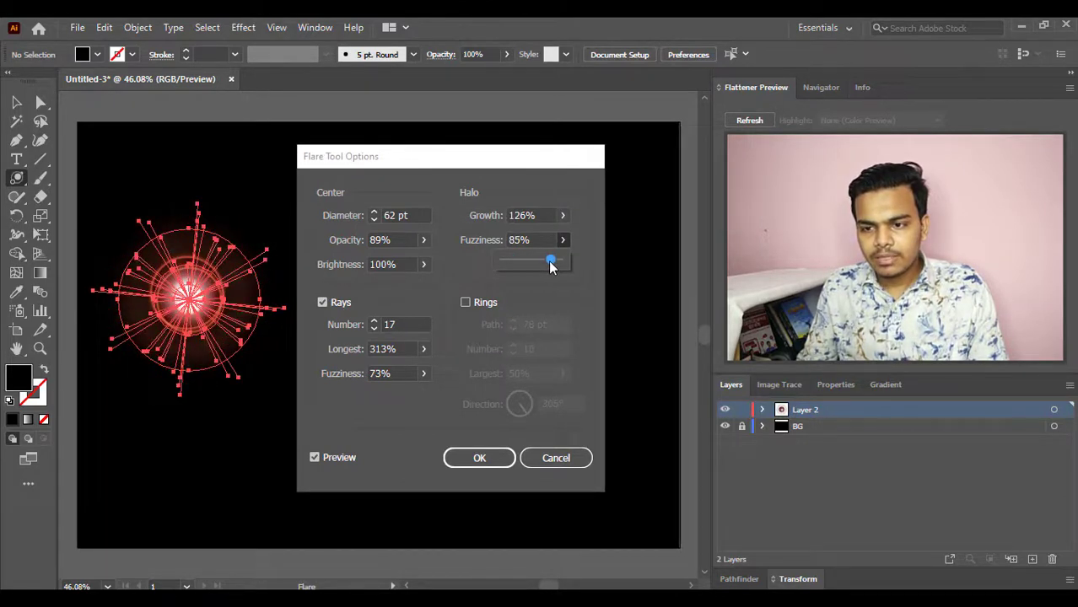
pyautogui.moveTo(550, 264)
pyautogui.mouseDown()
pyautogui.moveTo(559, 264)
pyautogui.moveTo(539, 266)
pyautogui.mouseUp()
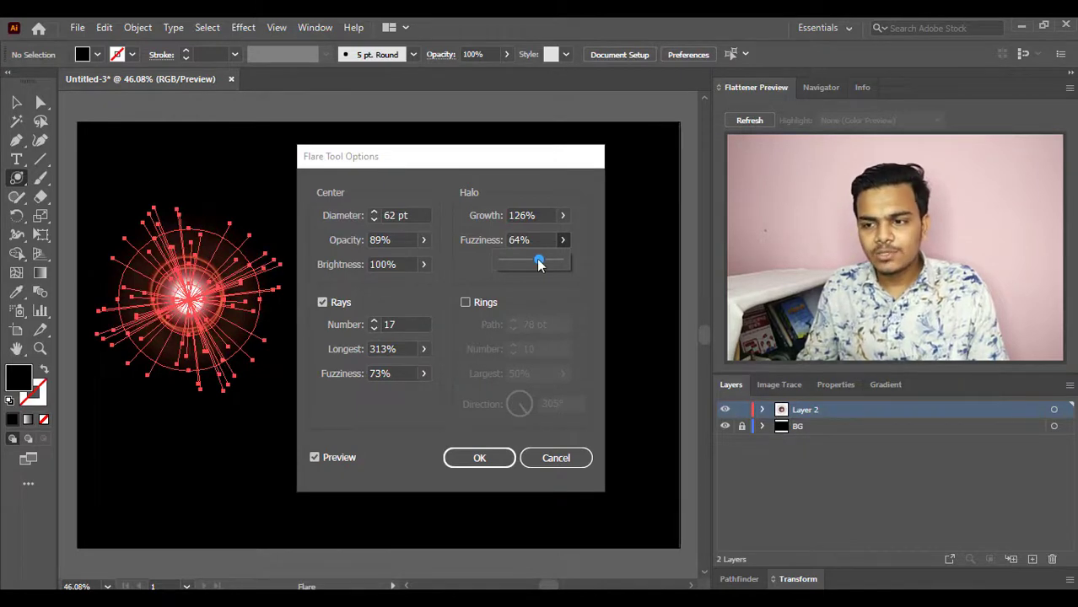
pyautogui.moveTo(539, 260); pyautogui.dragTo(526, 260)
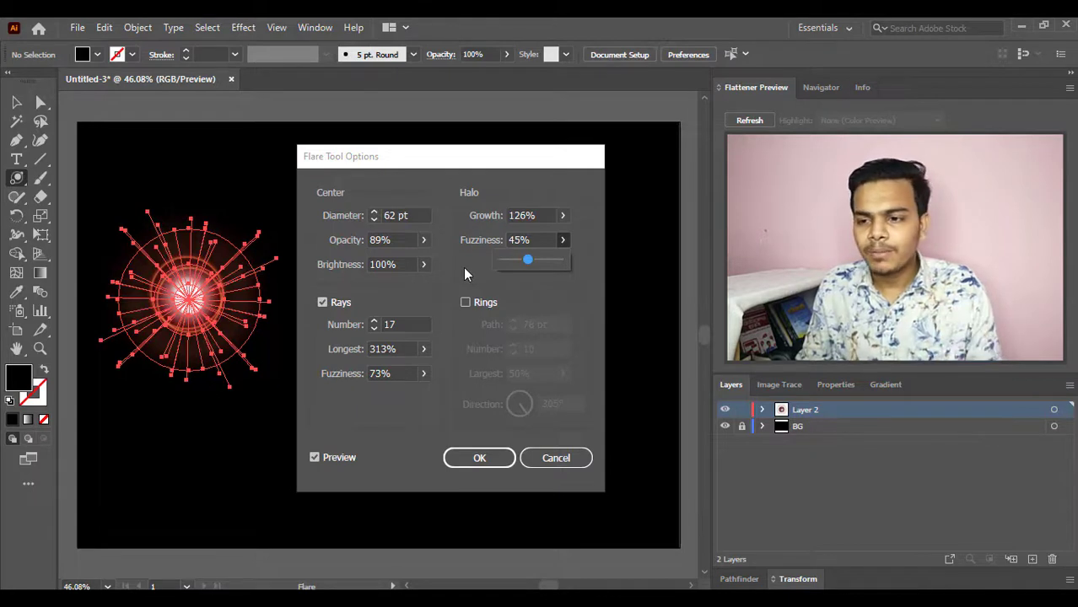
pyautogui.click(463, 267)
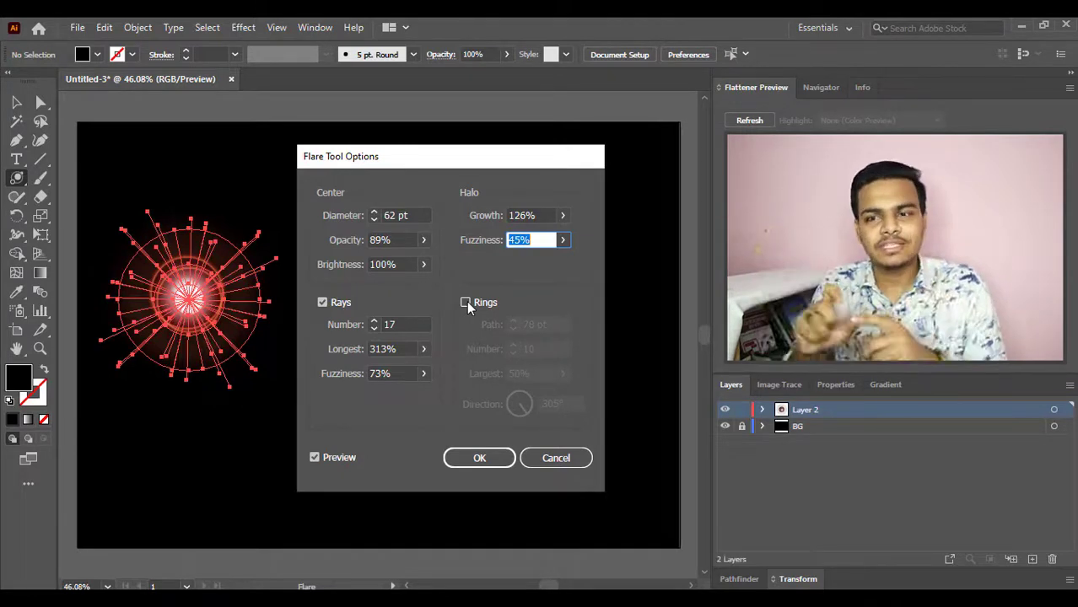
# - Turn on the flare's rings and shorten their path to 68 pt
pyautogui.click(467, 302)
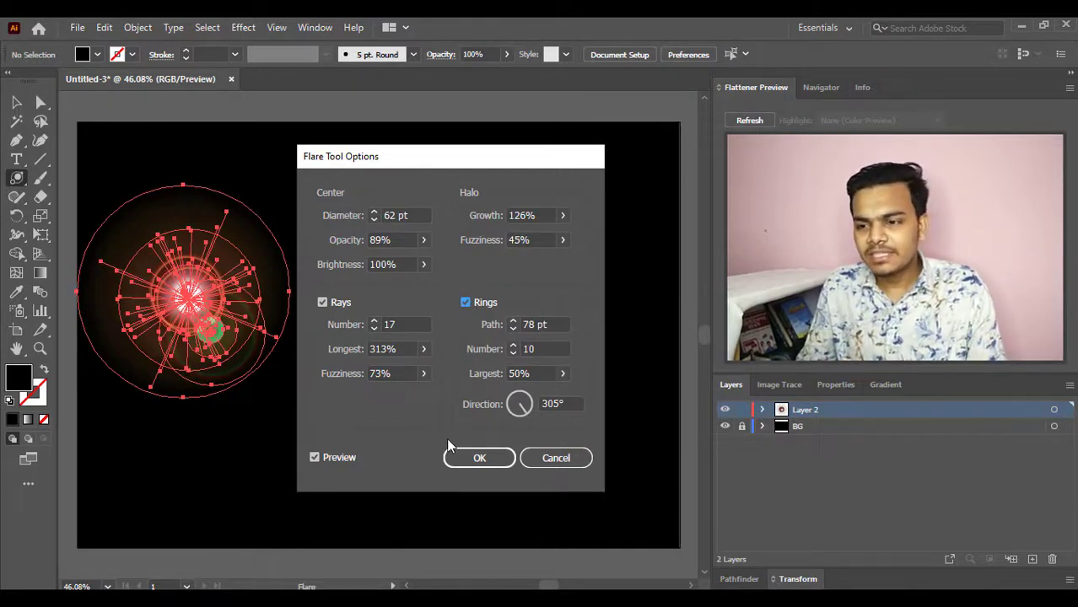
pyautogui.click(513, 329)
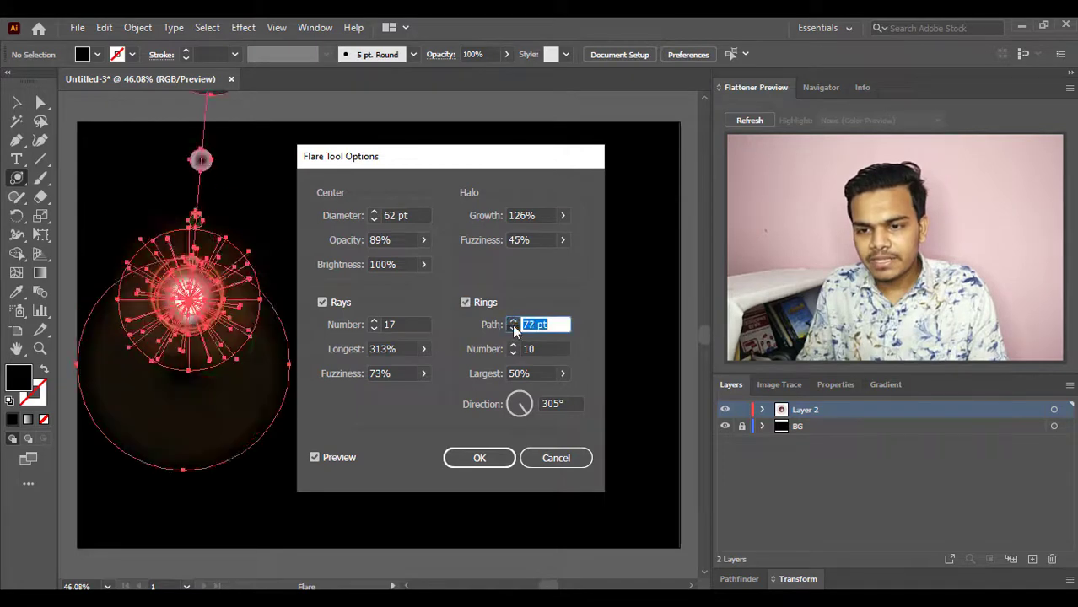
pyautogui.click(513, 329)
pyautogui.click(513, 329)
pyautogui.click(512, 331)
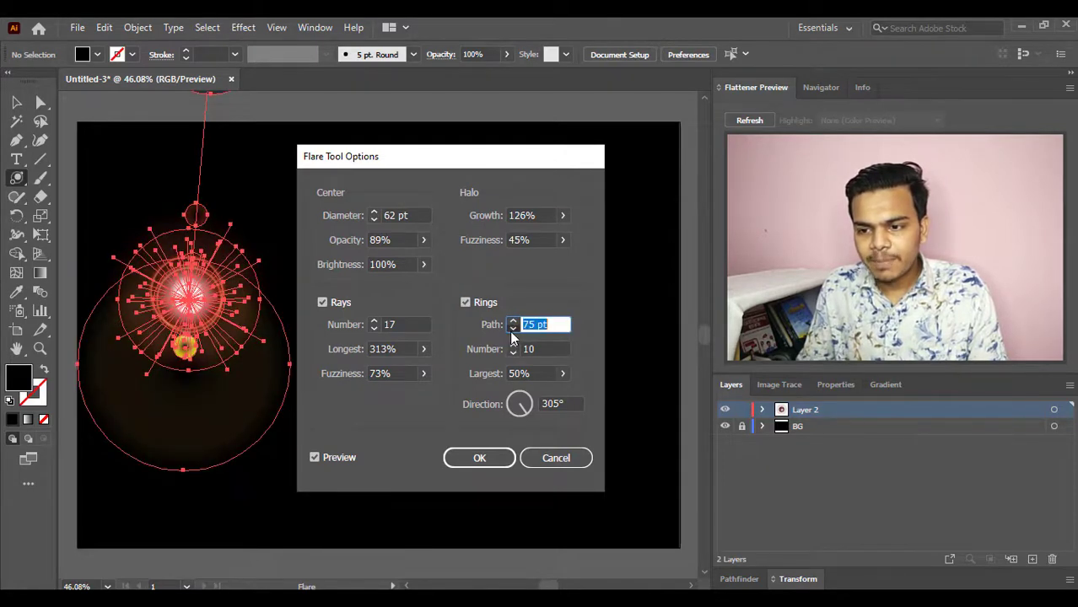
pyautogui.click(512, 331)
pyautogui.click(512, 331)
pyautogui.click(512, 331)
pyautogui.click(512, 331)
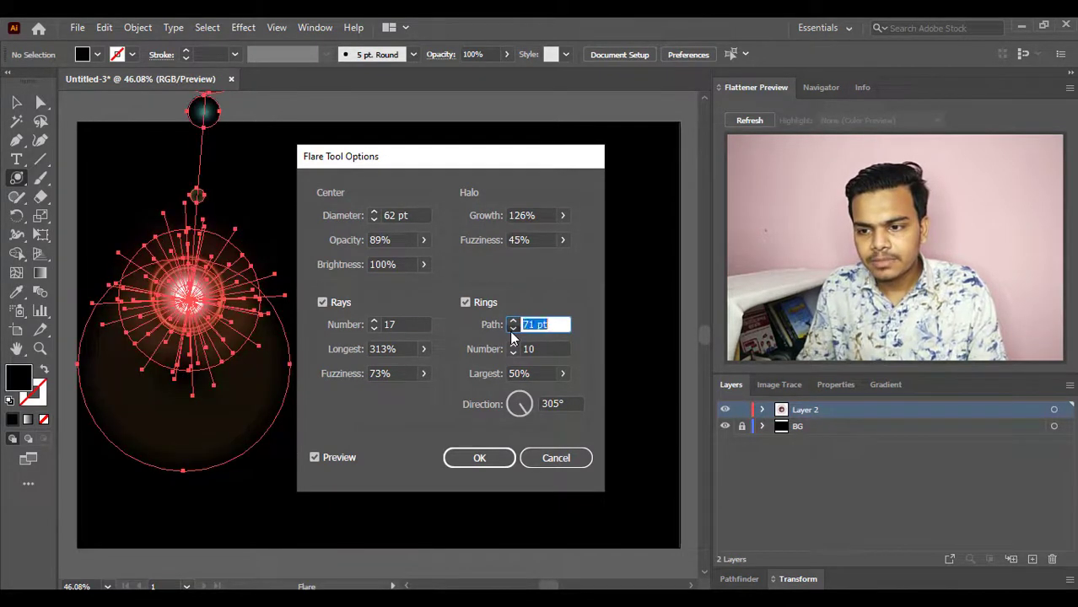
pyautogui.click(512, 329)
pyautogui.click(512, 330)
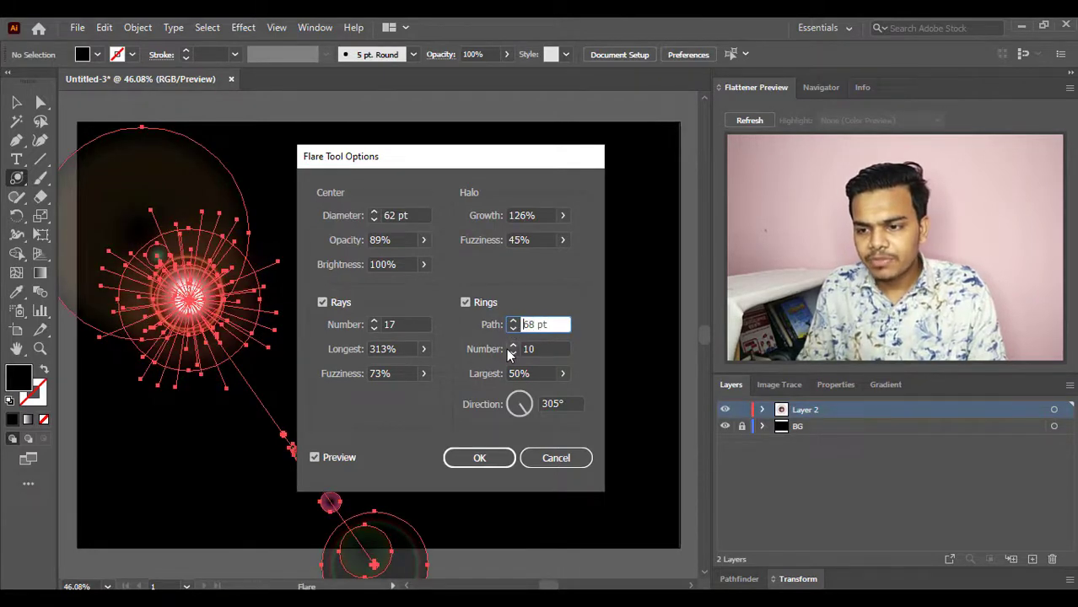
# - Try 12 rings, return the number of rings to 10, and rotate the ring direction to 112°
pyautogui.click(512, 345)
pyautogui.click(512, 345)
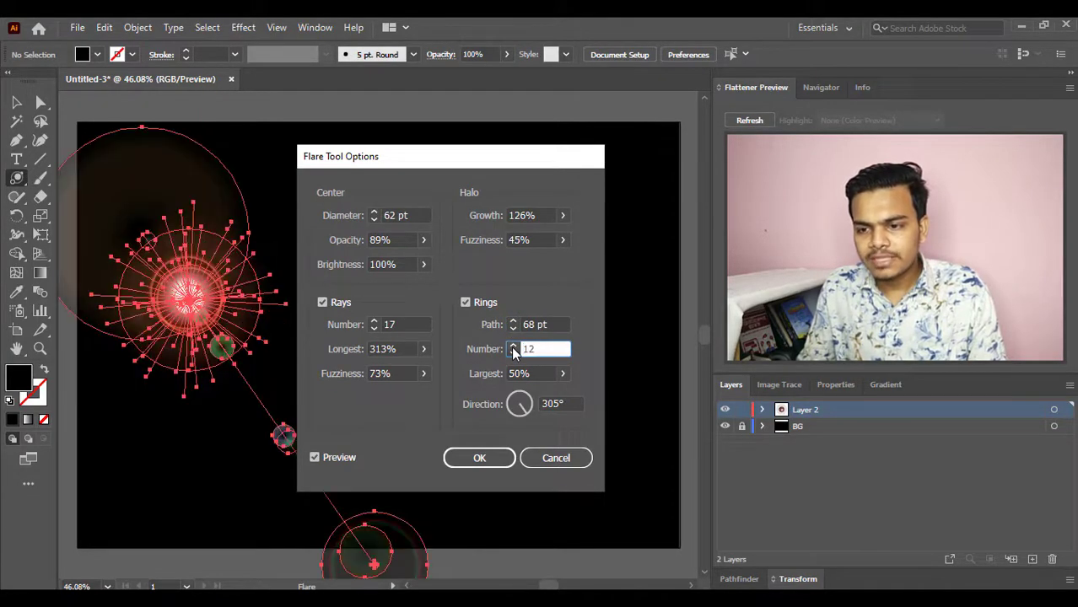
pyautogui.click(513, 354)
pyautogui.click(513, 353)
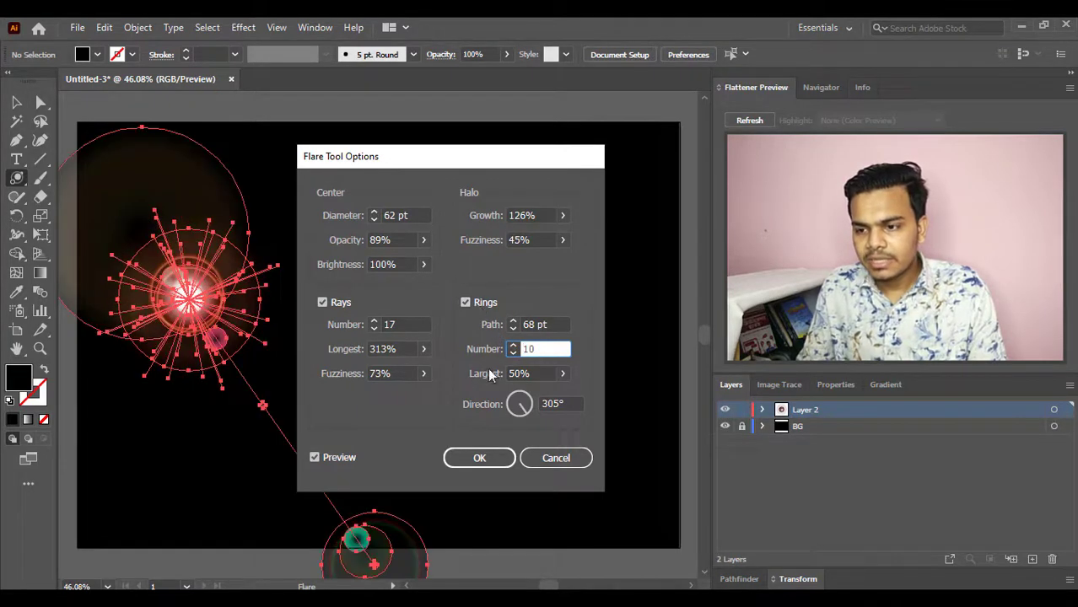
pyautogui.moveTo(537, 402); pyautogui.dragTo(517, 398)
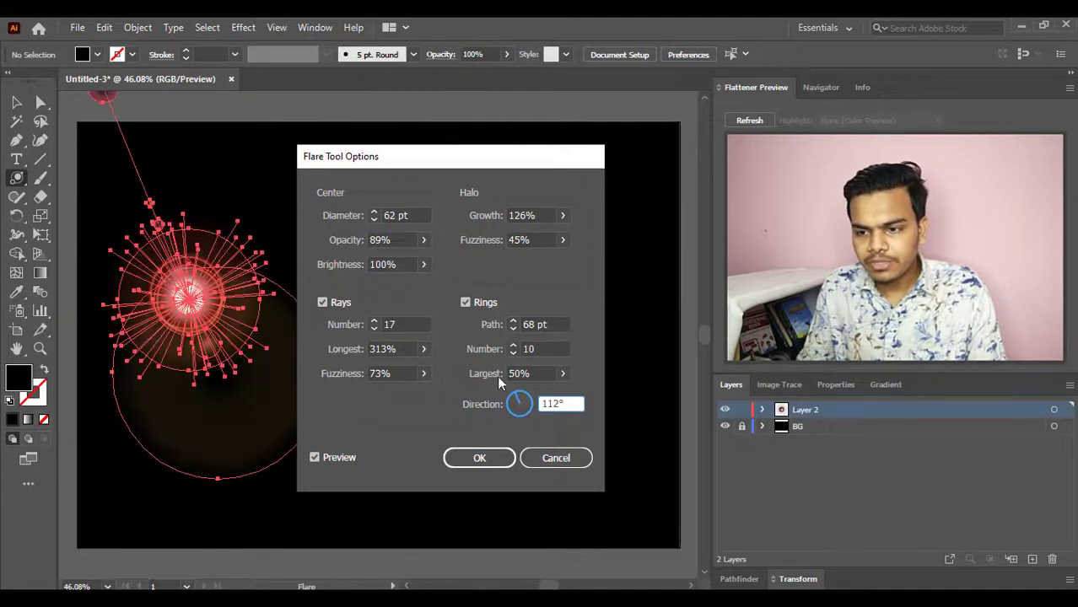
# - Turn the rings off and create the flare with the chosen center, halo and ray settings
pyautogui.click(465, 302)
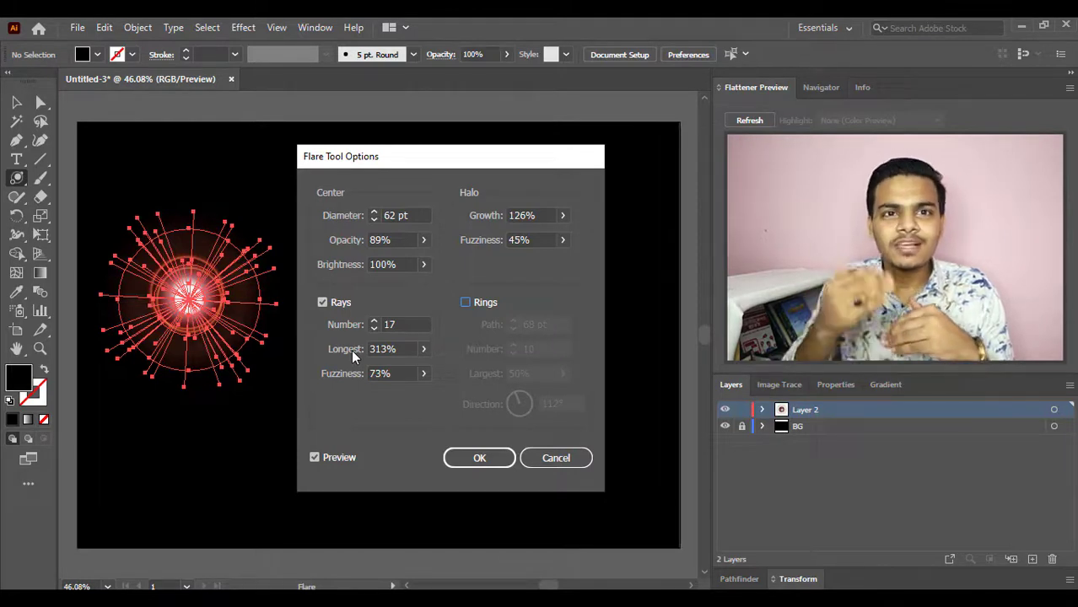
pyautogui.click(479, 458)
# - Move the new flare down and to the right of the older one, and delete the older flare
pyautogui.click(17, 102)
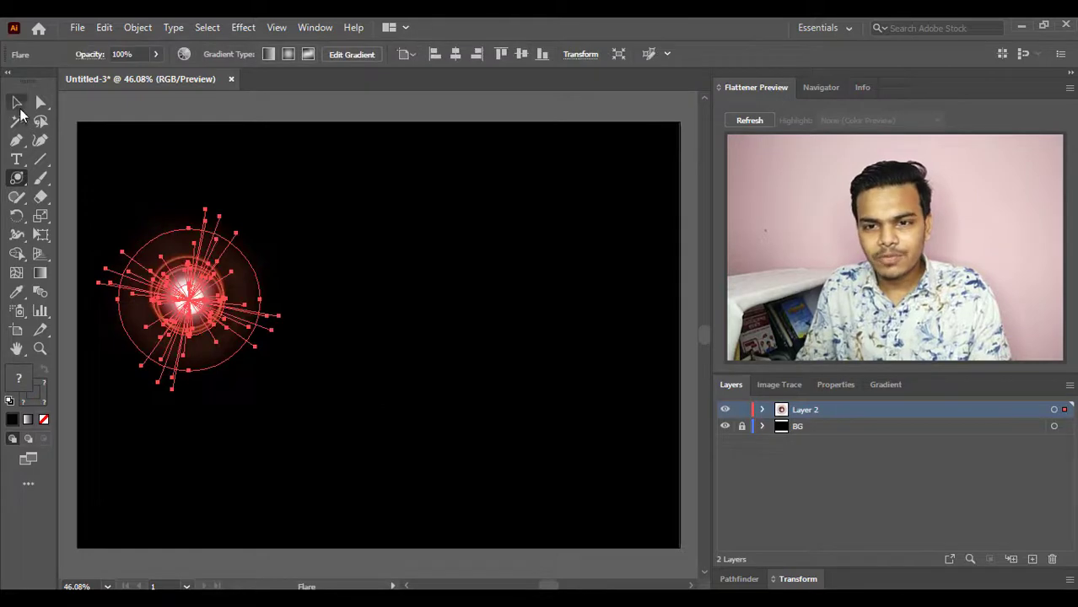
pyautogui.moveTo(236, 278); pyautogui.dragTo(348, 318)
pyautogui.hotkey('ctrl', 'z')
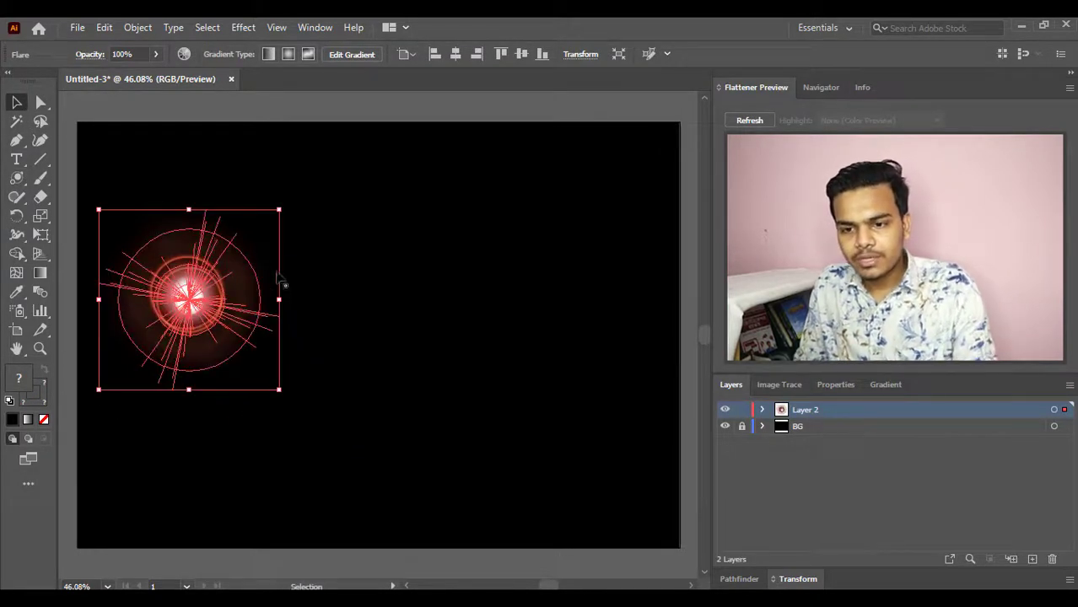
pyautogui.moveTo(163, 298); pyautogui.dragTo(245, 332)
pyautogui.click(145, 291)
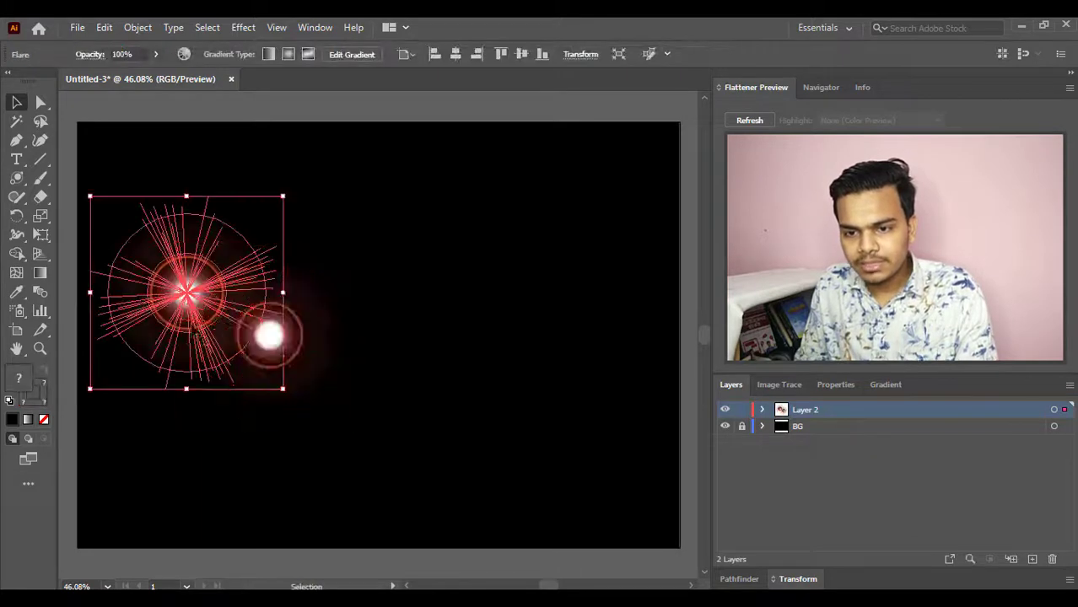
pyautogui.press('Delete')
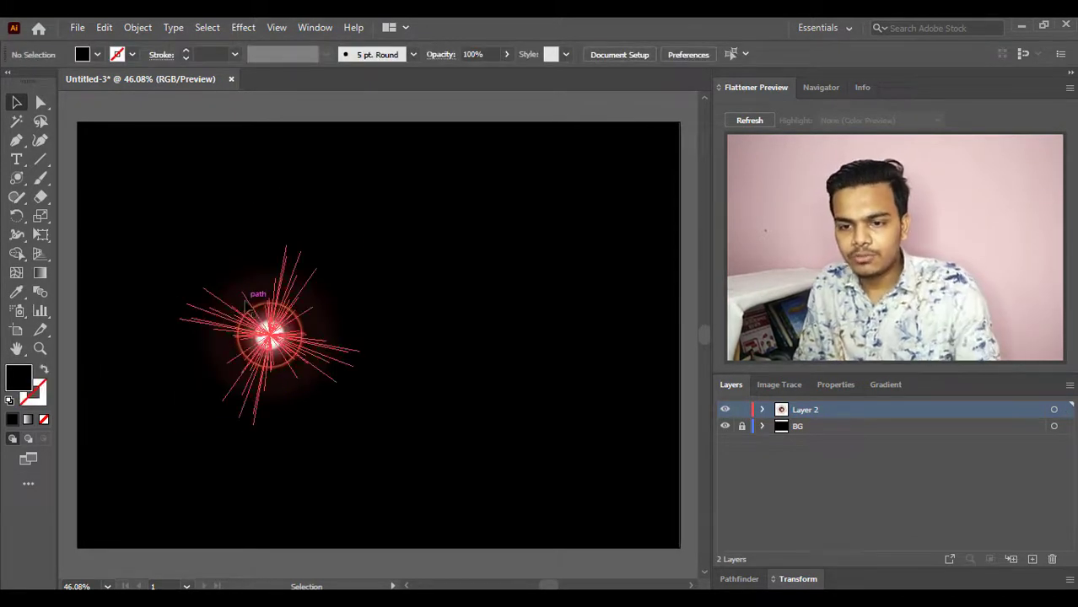
# - Squash the flare into a wide, flat ellipse, scale it up slightly, and place it in the left half of the artboard
pyautogui.click(242, 304)
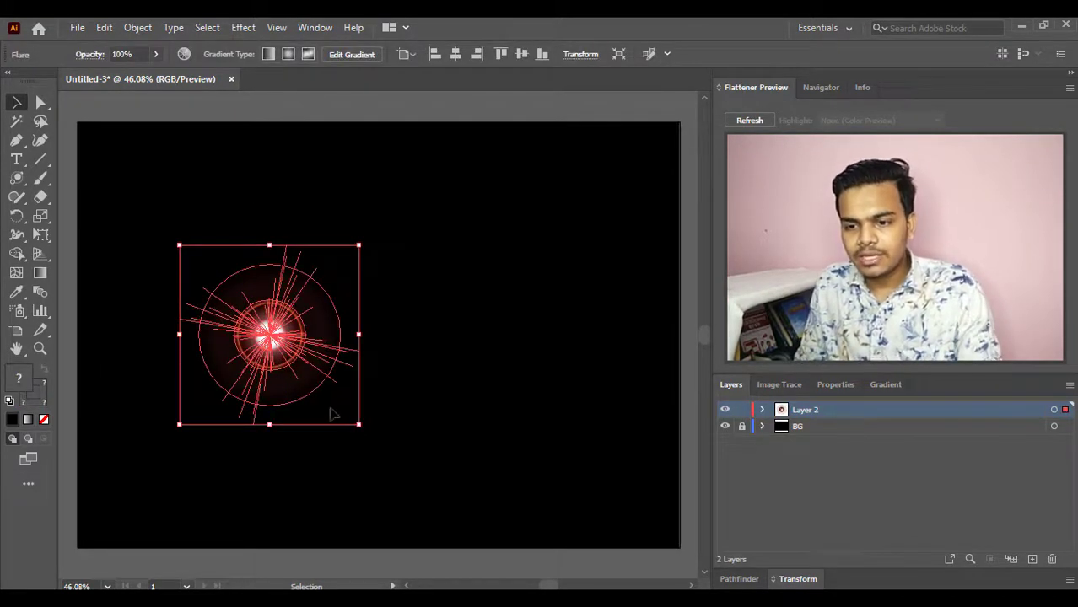
pyautogui.moveTo(289, 371); pyautogui.dragTo(337, 359)
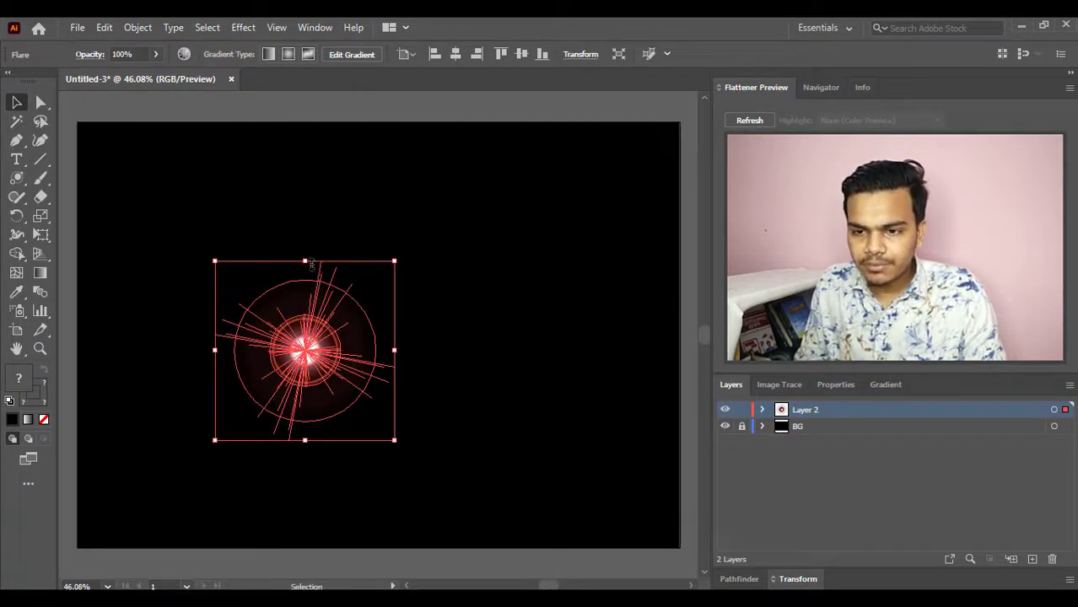
pyautogui.moveTo(309, 267); pyautogui.dragTo(304, 354)
pyautogui.moveTo(394, 397); pyautogui.dragTo(365, 397)
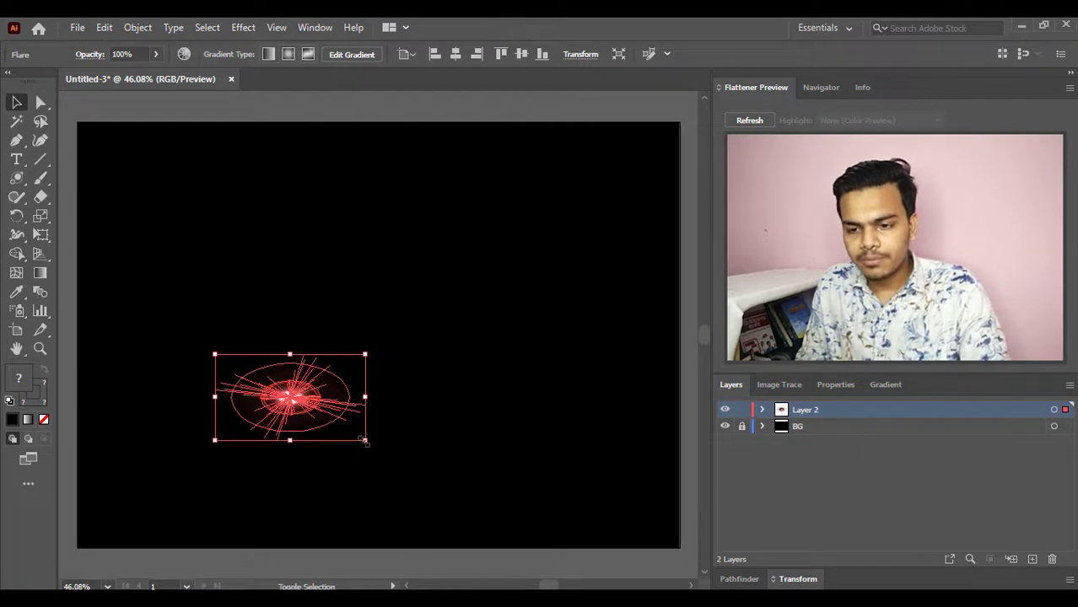
pyautogui.moveTo(362, 442); pyautogui.dragTo(385, 460)
pyautogui.moveTo(328, 405); pyautogui.dragTo(279, 364)
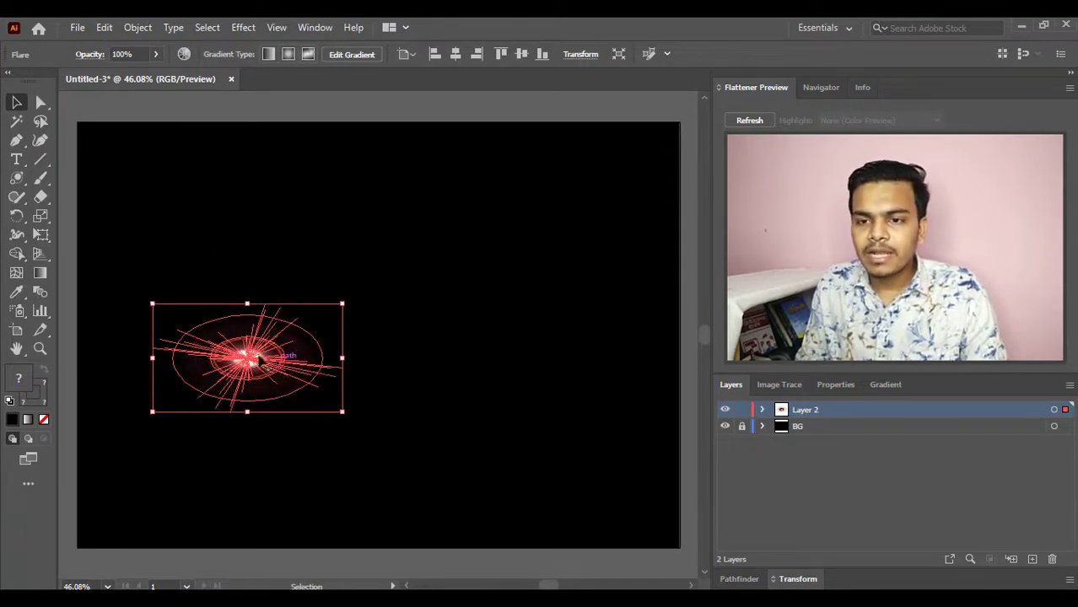
# - Start a Distort & Transform Transform effect on the flattened flare with 20 copies
pyautogui.click(243, 29)
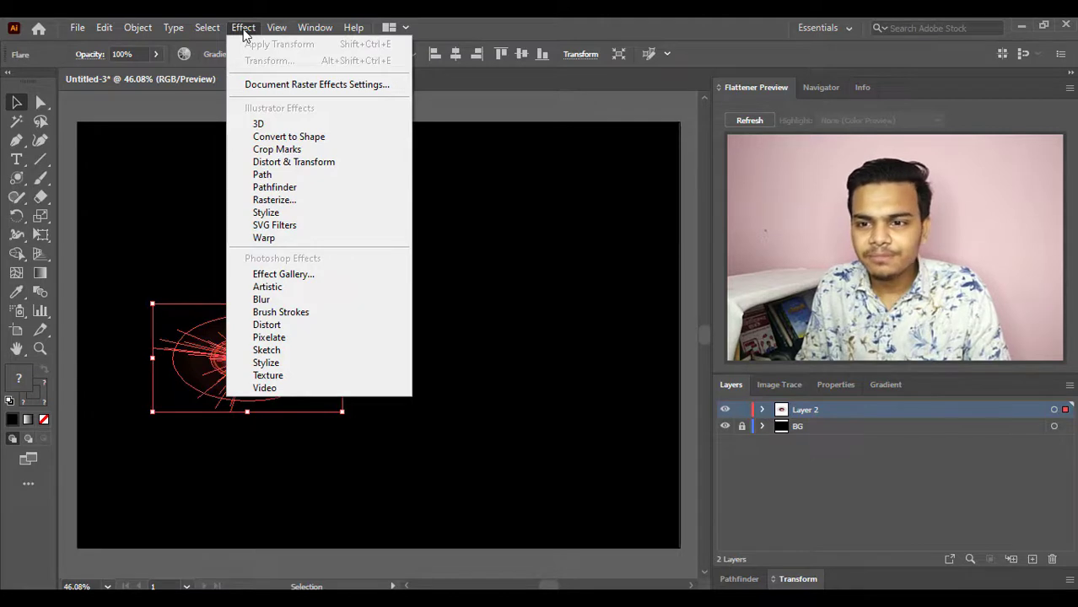
pyautogui.moveTo(294, 172)
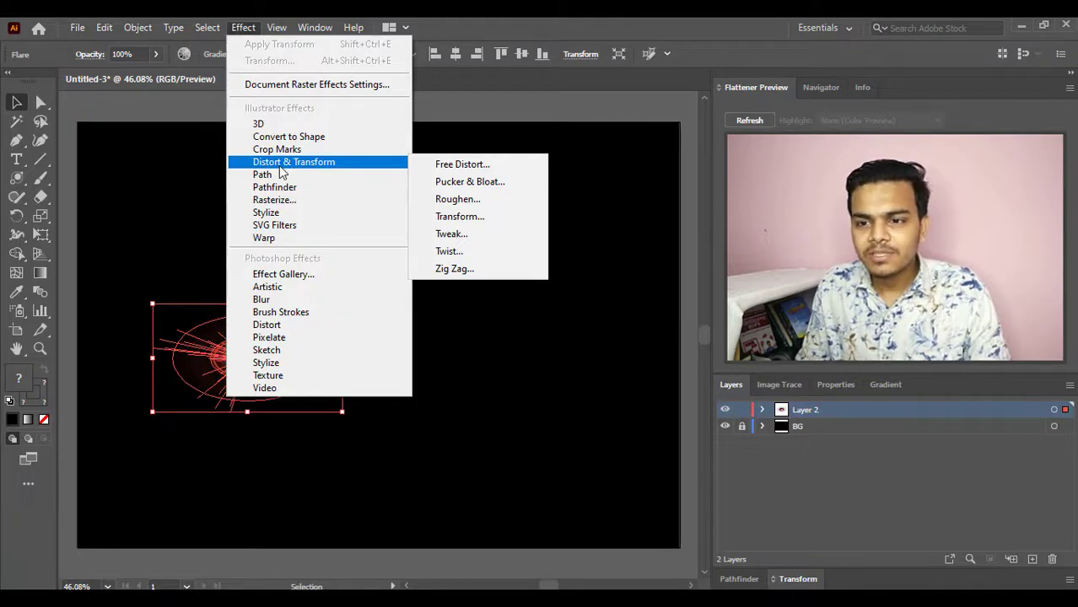
pyautogui.click(462, 218)
pyautogui.moveTo(563, 108); pyautogui.dragTo(517, 104)
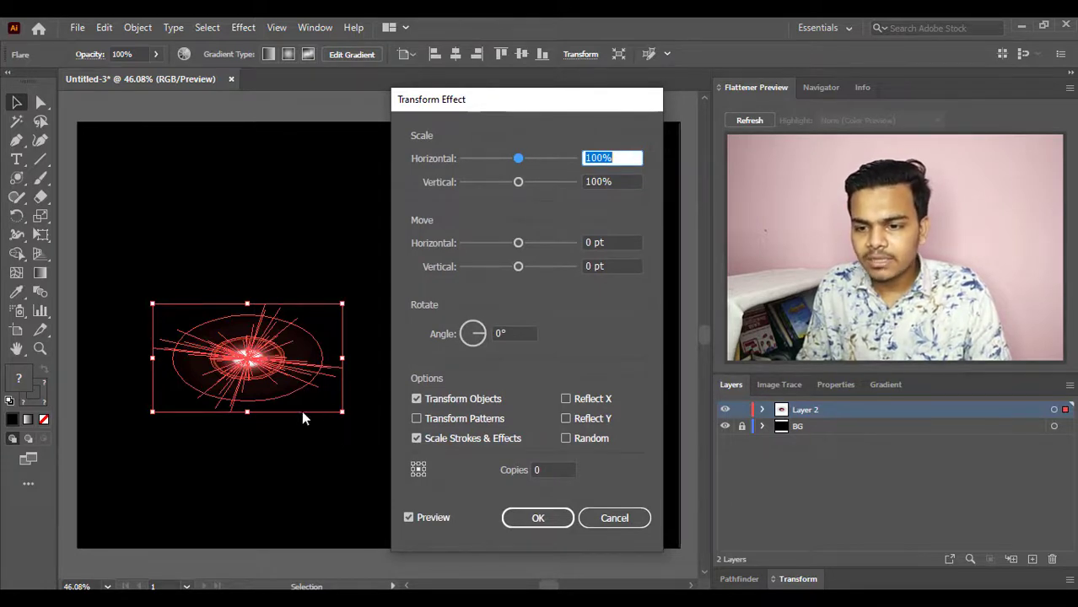
pyautogui.click(491, 471)
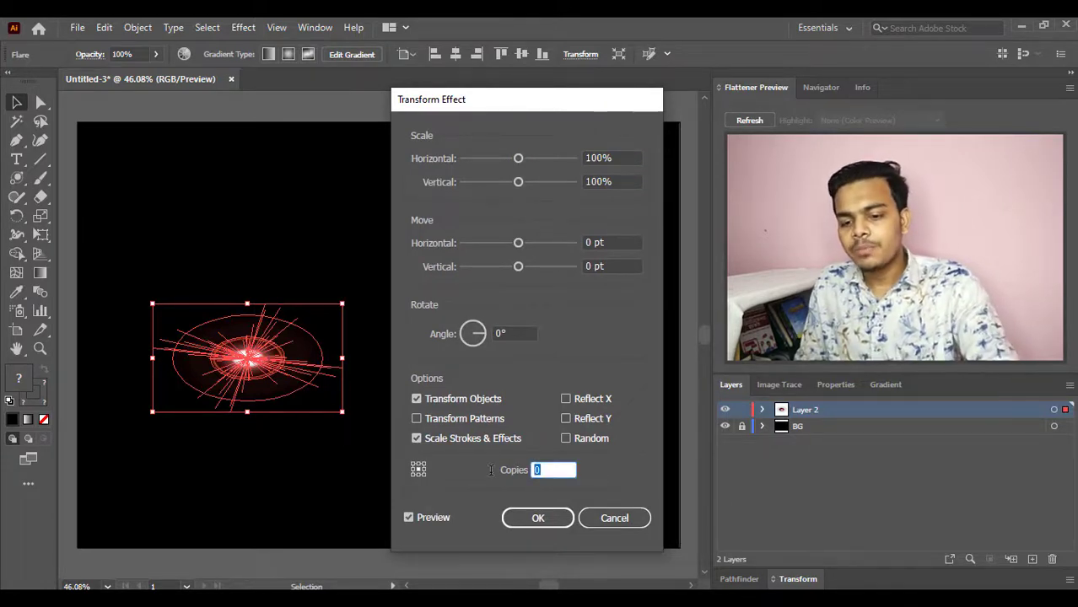
pyautogui.write('20')
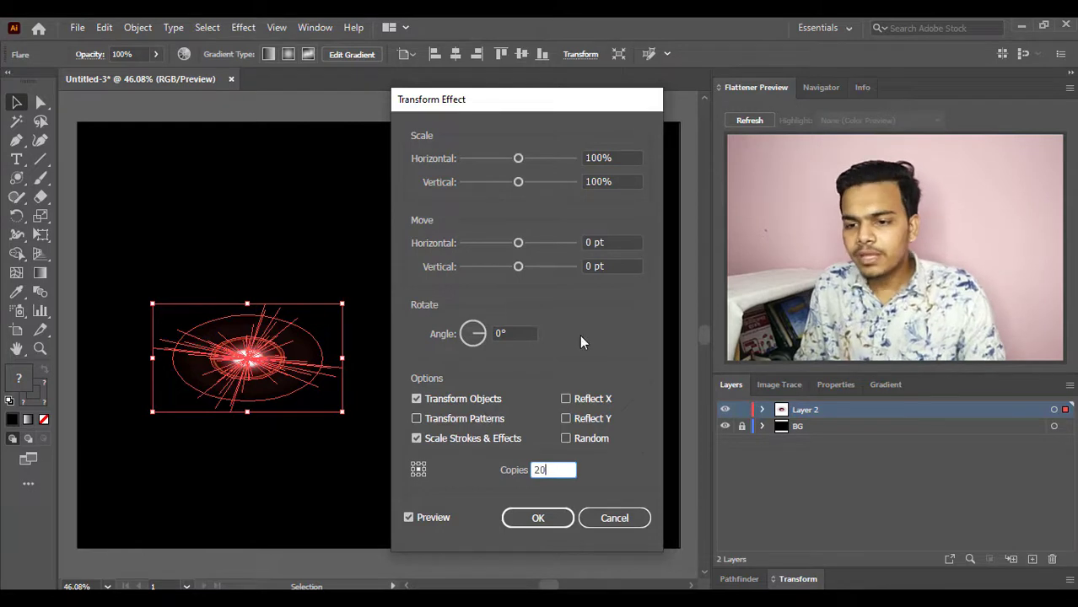
# - Try horizontal scales down to 96% for the copies, and settle on a horizontal scale of 103%
pyautogui.click(633, 158)
pyautogui.moveTo(519, 160); pyautogui.dragTo(522, 161)
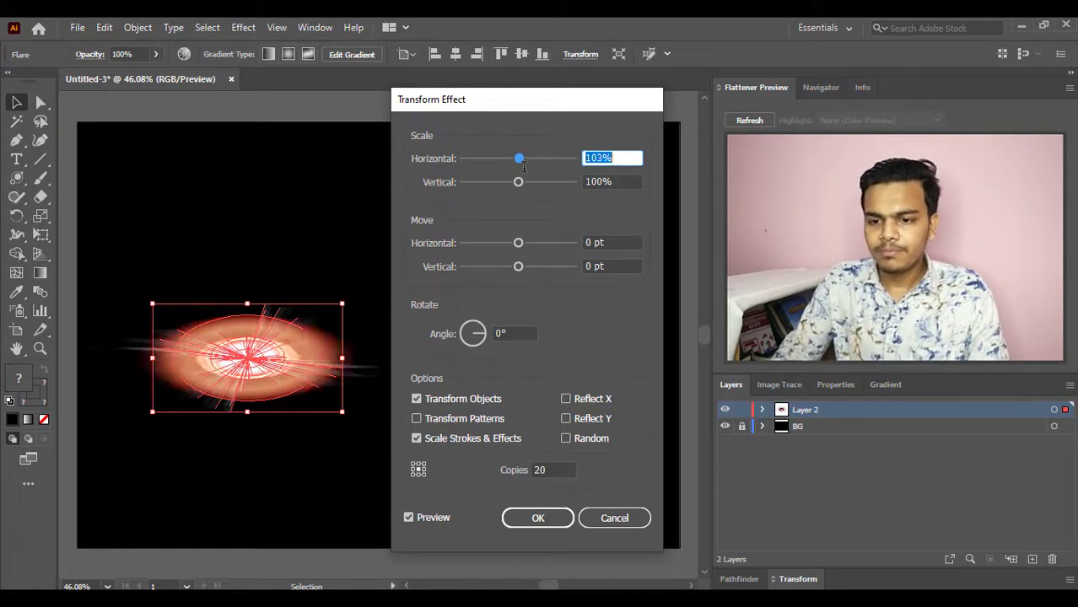
pyautogui.press('Down')
pyautogui.press('Down')
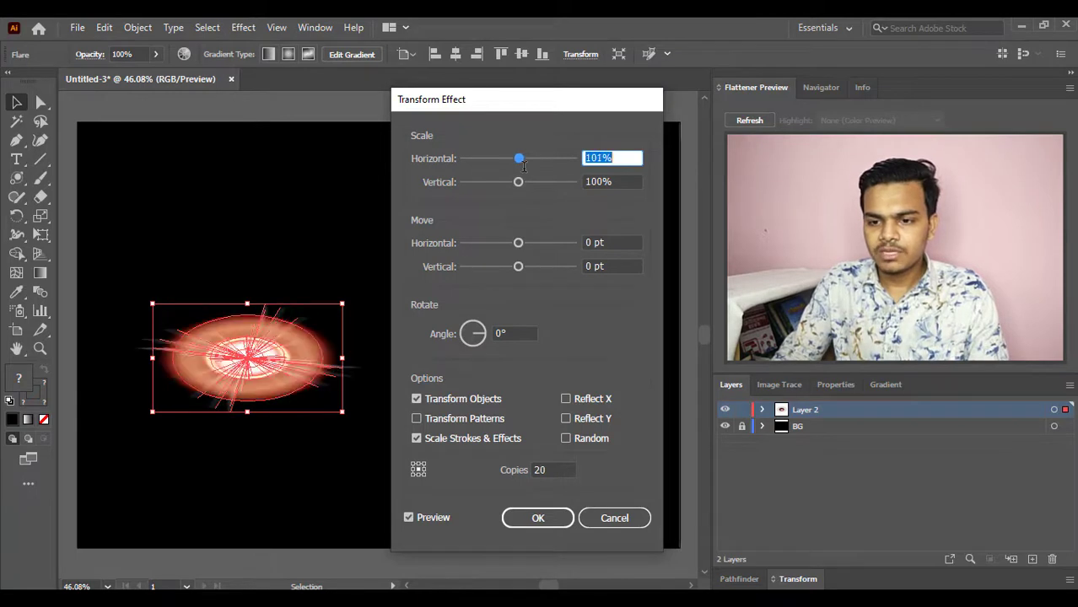
pyautogui.press('Down')
pyautogui.press('Down')
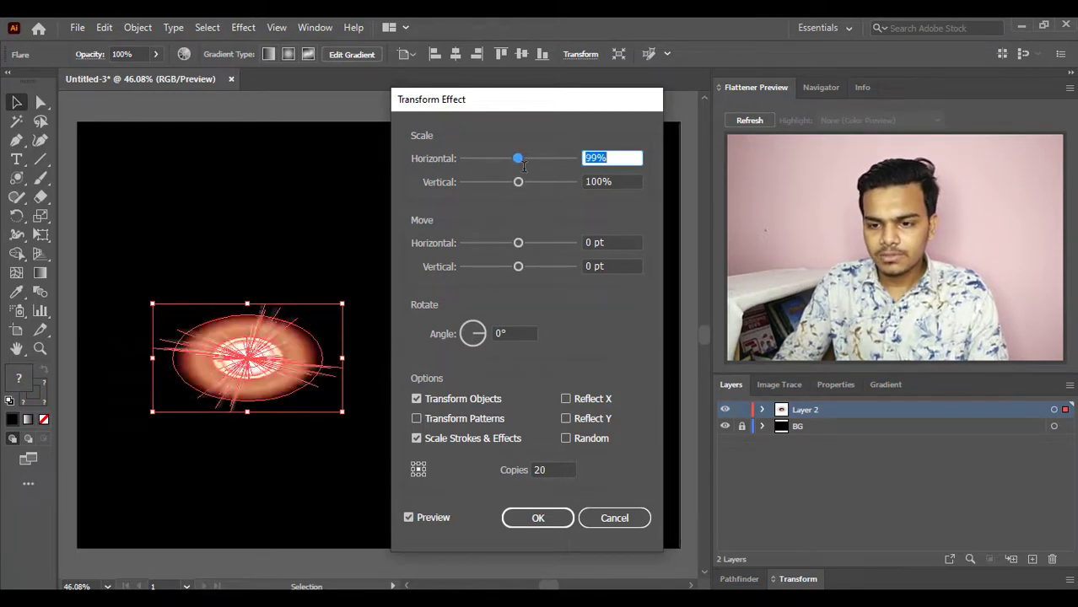
pyautogui.press('Down')
pyautogui.press('Down')
pyautogui.press('Down')
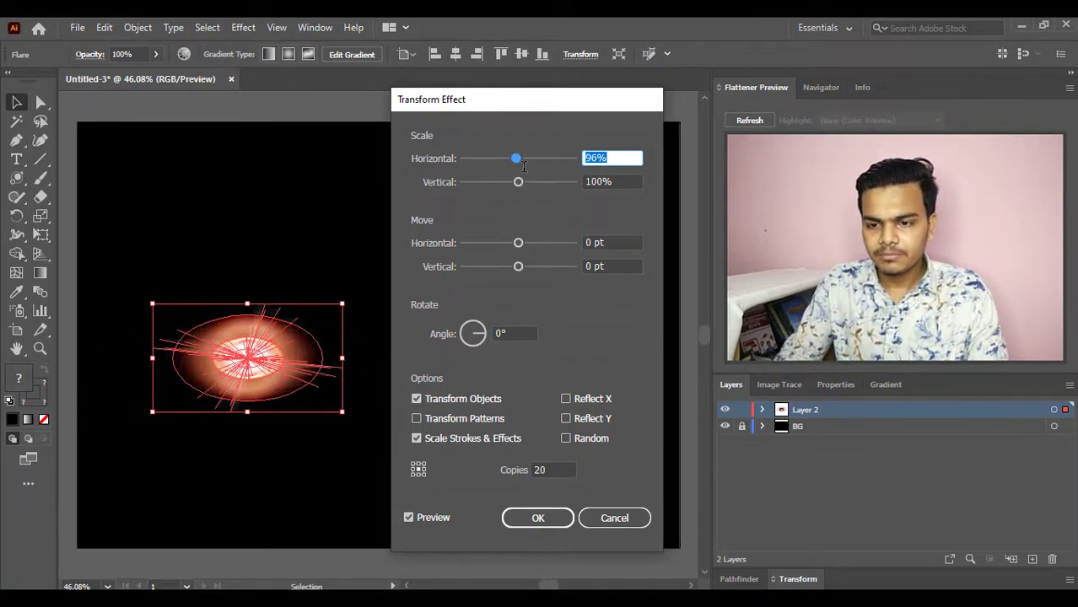
pyautogui.press('Up')
pyautogui.press('Up')
pyautogui.press('Up')
pyautogui.press('Up')
pyautogui.press('Up')
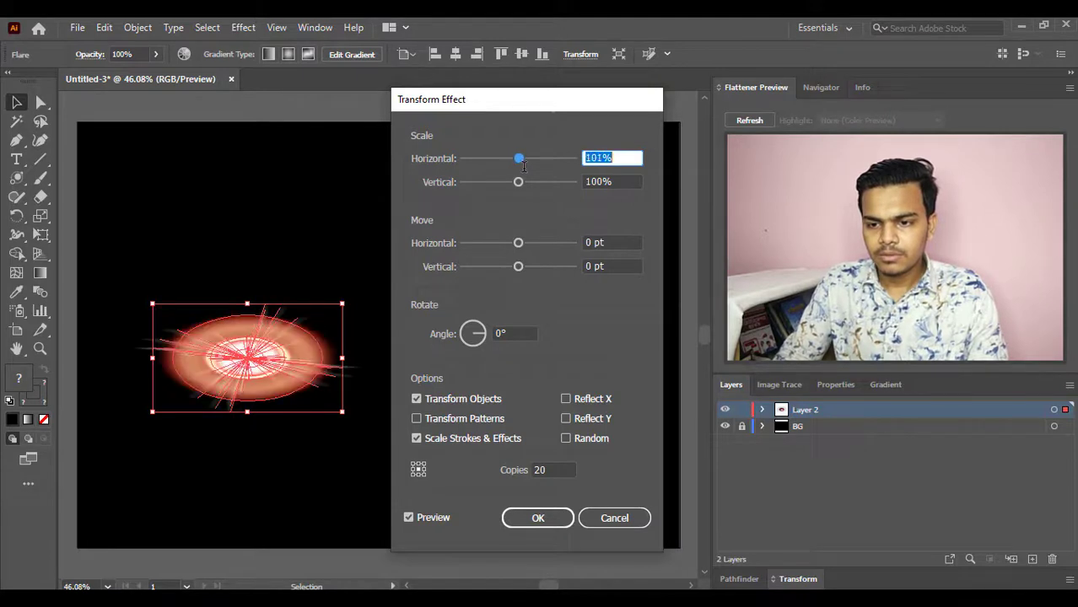
pyautogui.press('Up')
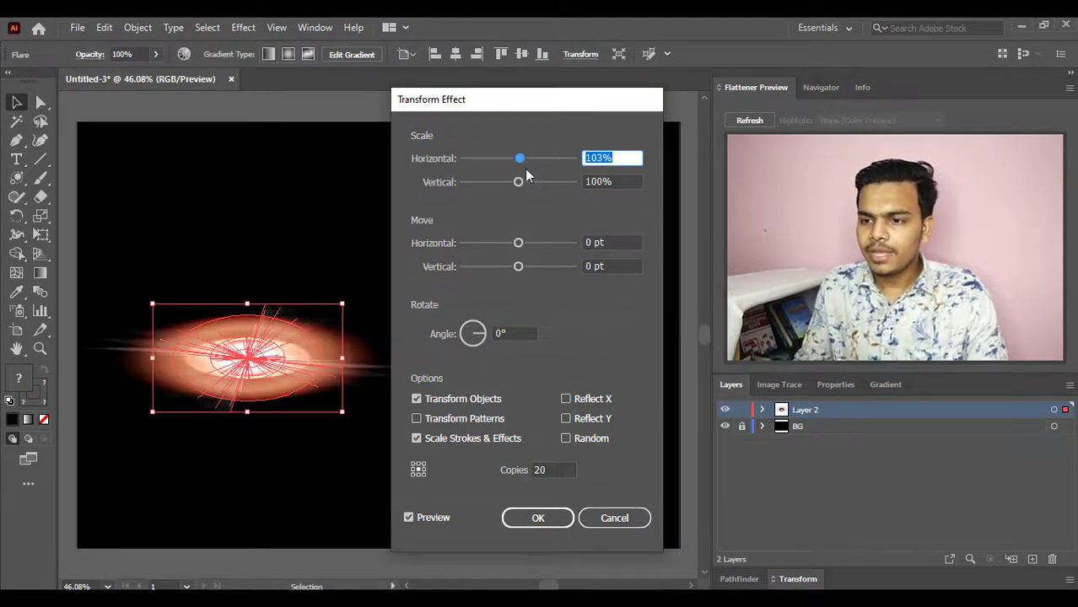
# - Set the vertical scale of the effect to 105% and reduce the number of copies to 10
pyautogui.press('Tab')
pyautogui.press('Up')
pyautogui.press('Up')
pyautogui.press('Up')
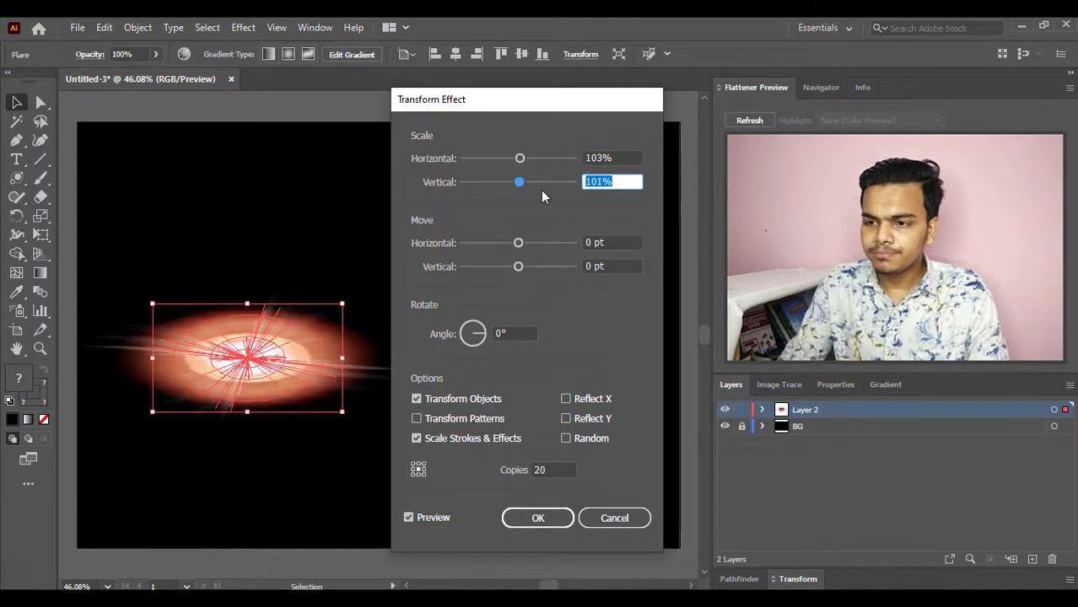
pyautogui.press('Up')
pyautogui.press('Up')
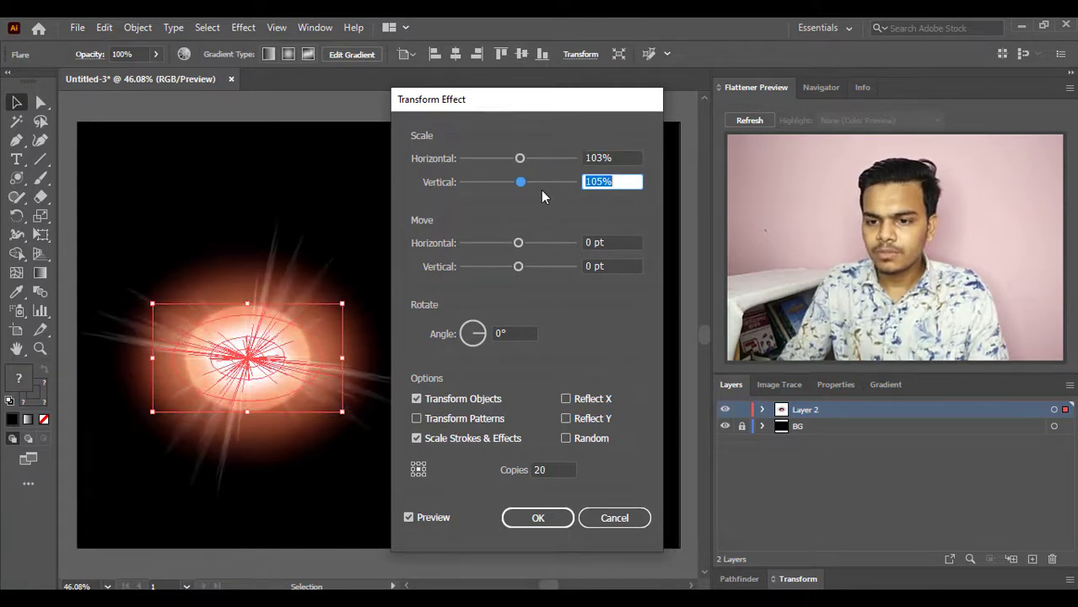
pyautogui.click(540, 470)
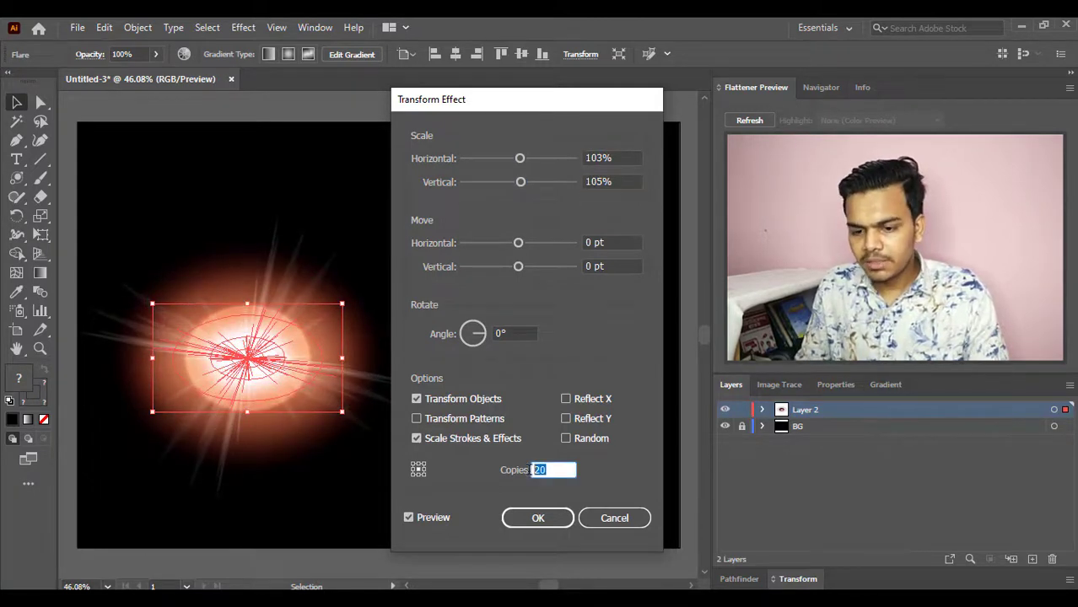
pyautogui.write('10')
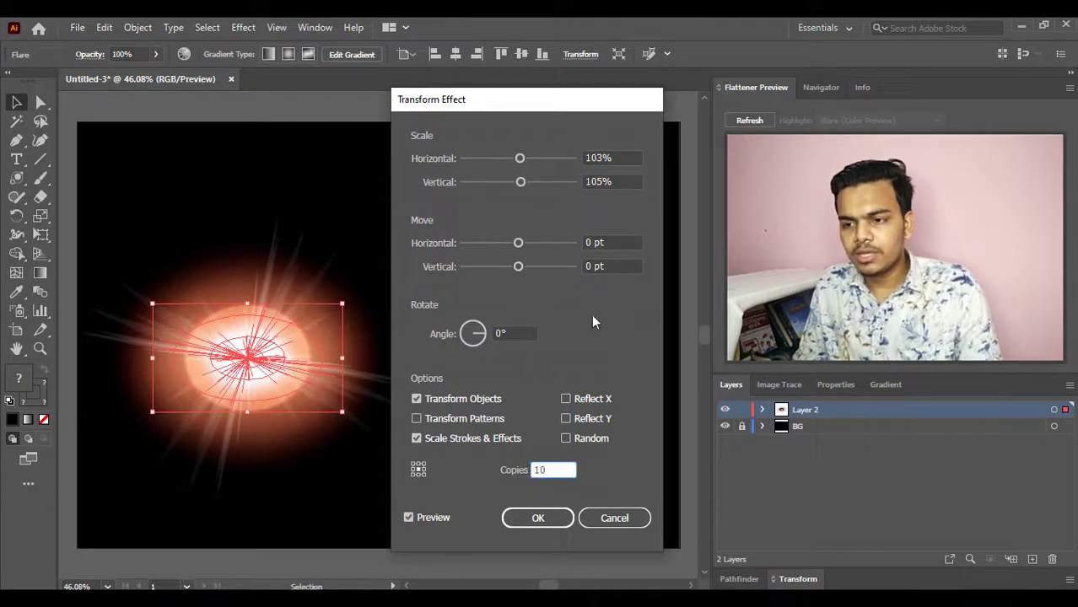
# - Set the horizontal move of the flare copies to 6 pt
pyautogui.click(617, 244)
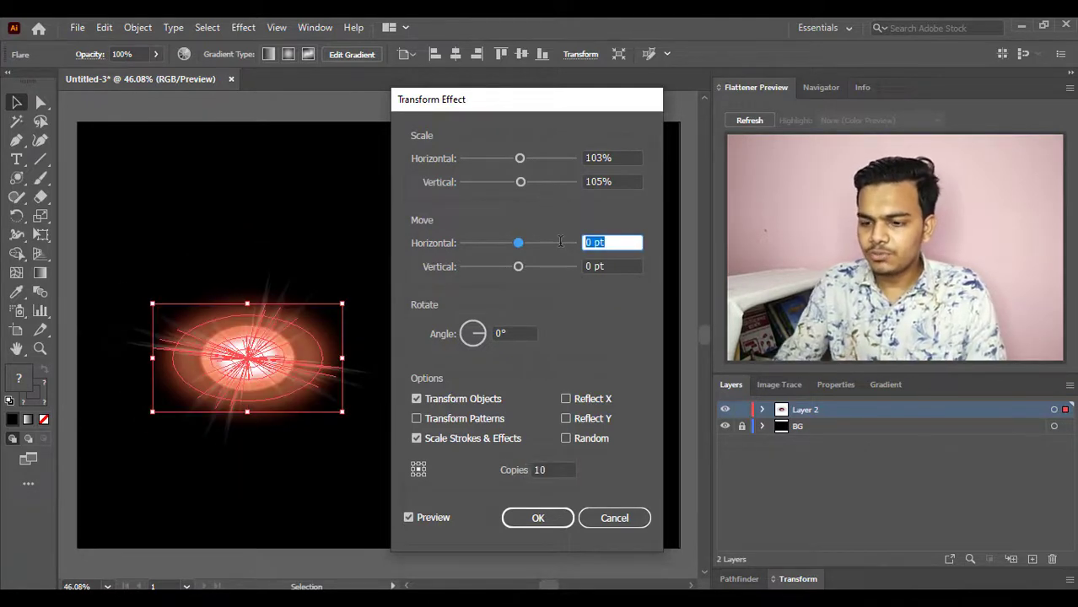
pyautogui.press('Up')
pyautogui.press('Up')
pyautogui.press('Up')
pyautogui.press('Up')
pyautogui.press('Up')
pyautogui.press('Up')
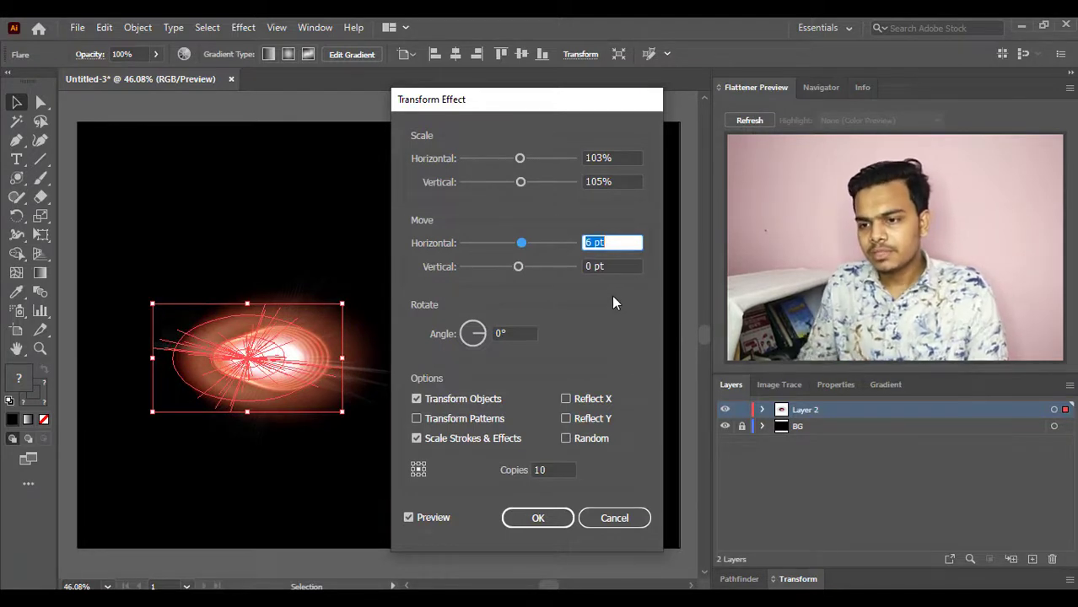
# - Set the vertical move of the flare copies to -21 pt
pyautogui.click(614, 267)
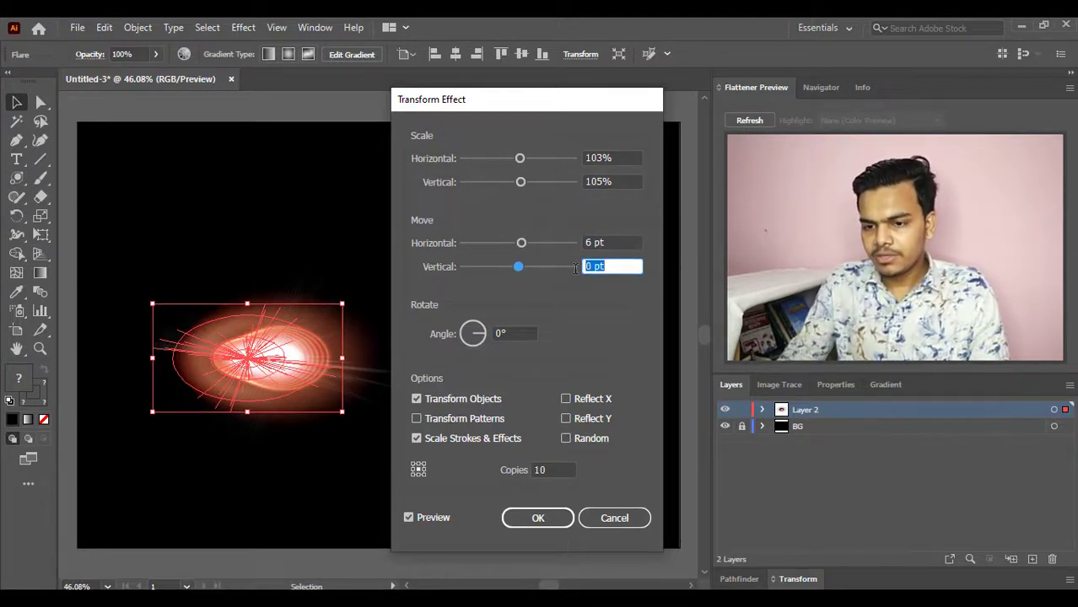
pyautogui.press('Down')
pyautogui.press('Down')
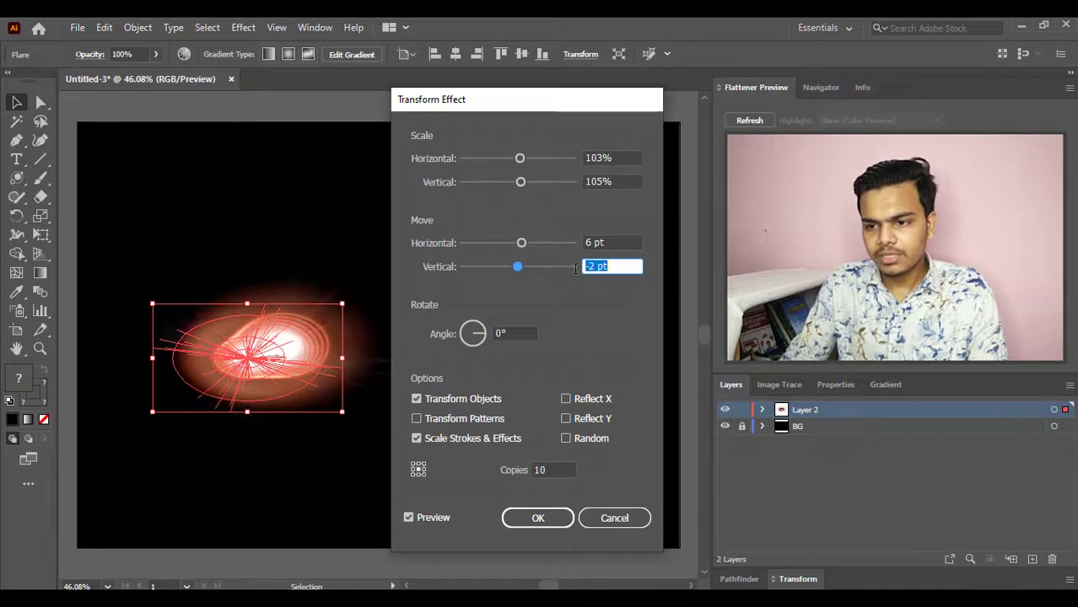
pyautogui.press('Down')
pyautogui.press('Down')
pyautogui.press('Down')
pyautogui.press('Down')
pyautogui.press('Down')
pyautogui.press('Down')
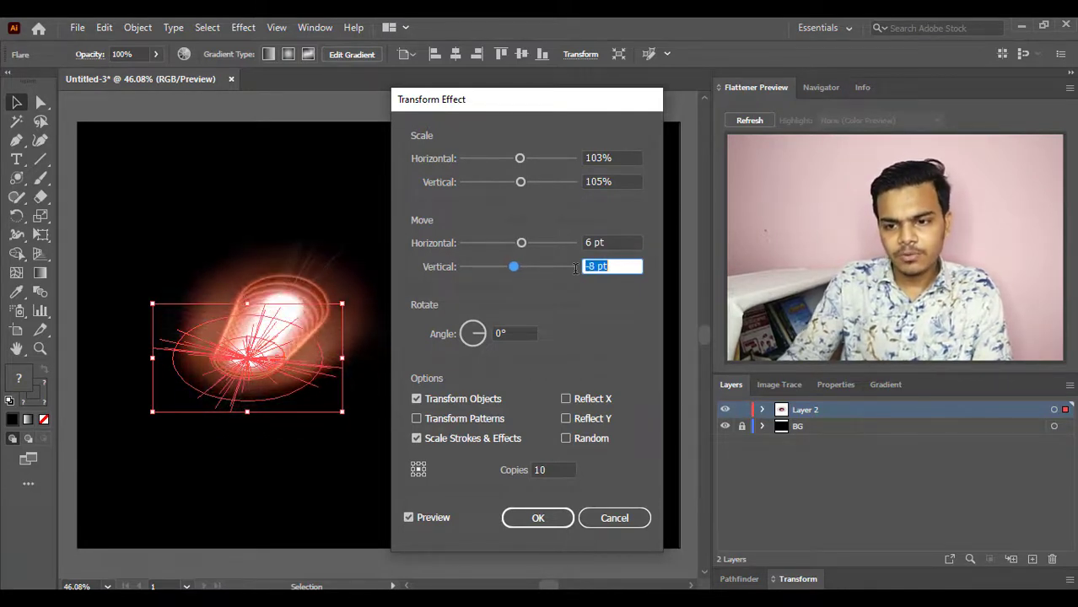
pyautogui.press('Down')
pyautogui.press('Down')
pyautogui.press('Down')
pyautogui.press('Down')
pyautogui.press('Down')
pyautogui.press('Down')
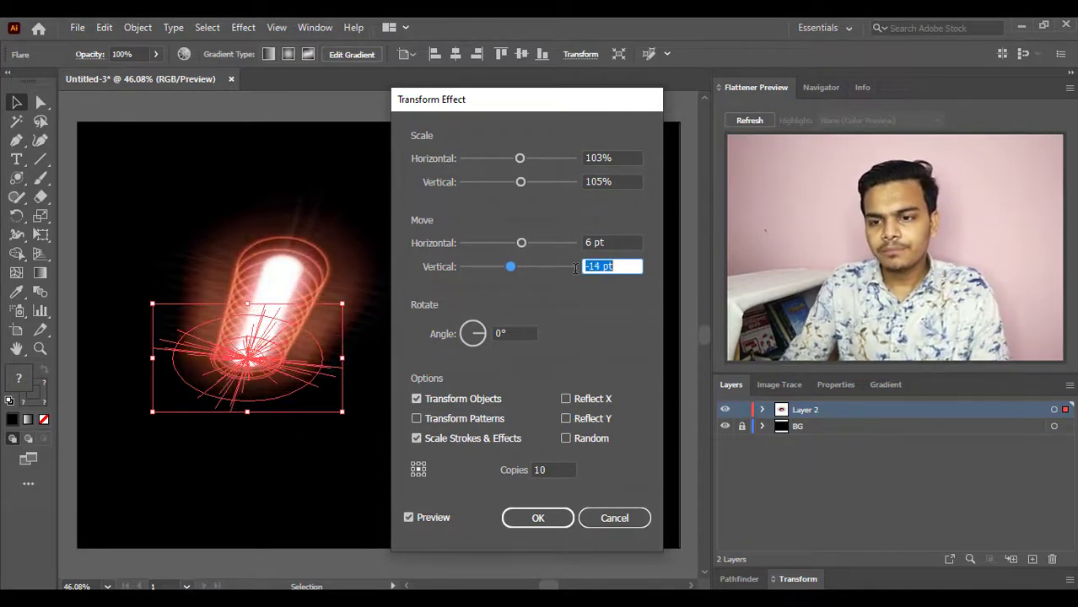
pyautogui.press('Down')
pyautogui.press('Down')
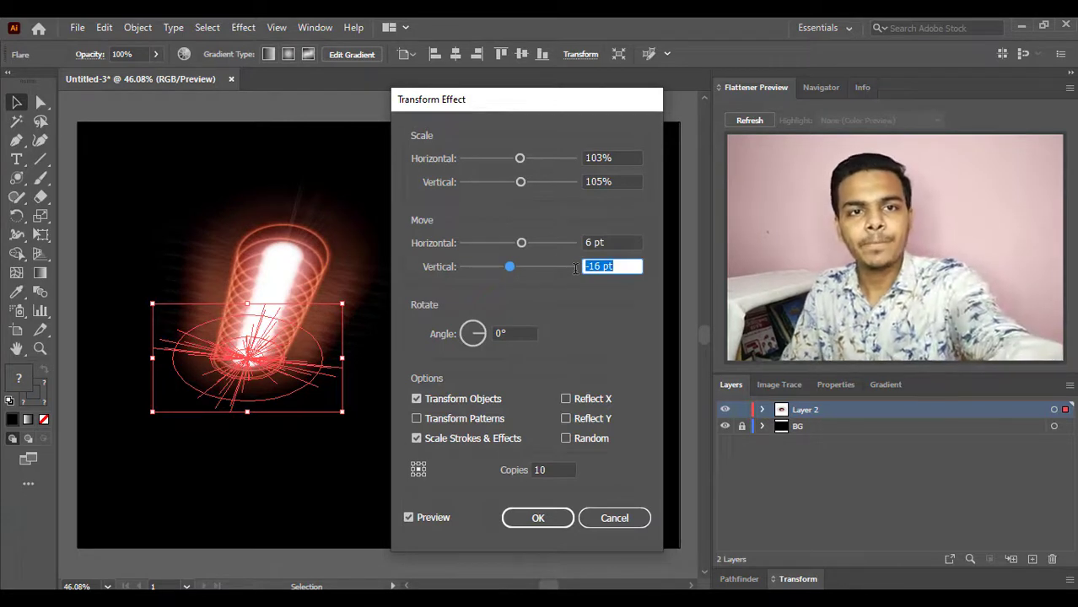
pyautogui.press('Down')
pyautogui.press('Down')
pyautogui.press('Down')
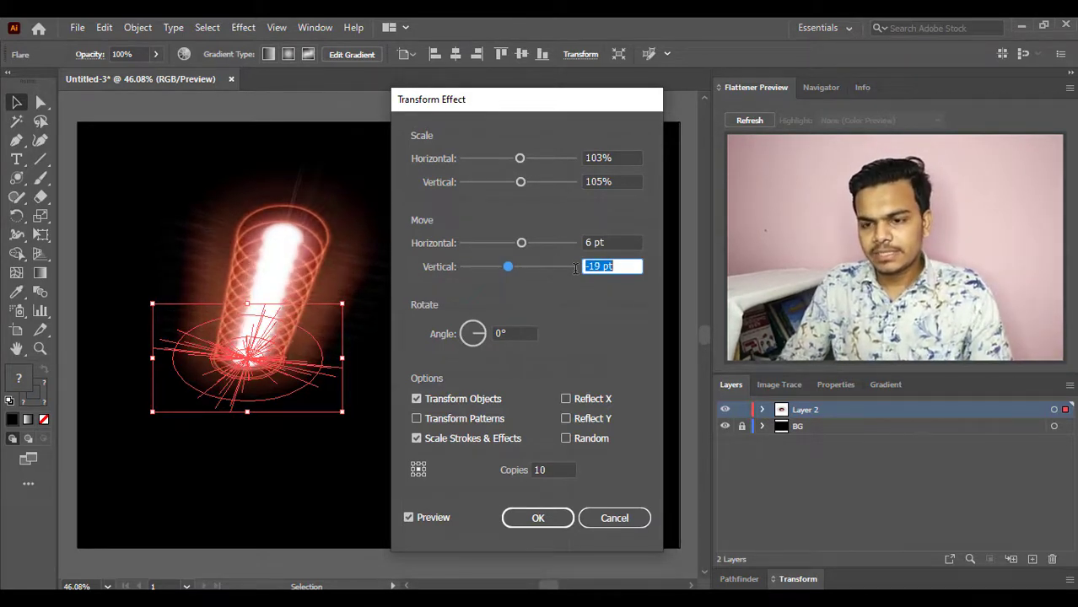
pyautogui.press('Down')
pyautogui.press('Down')
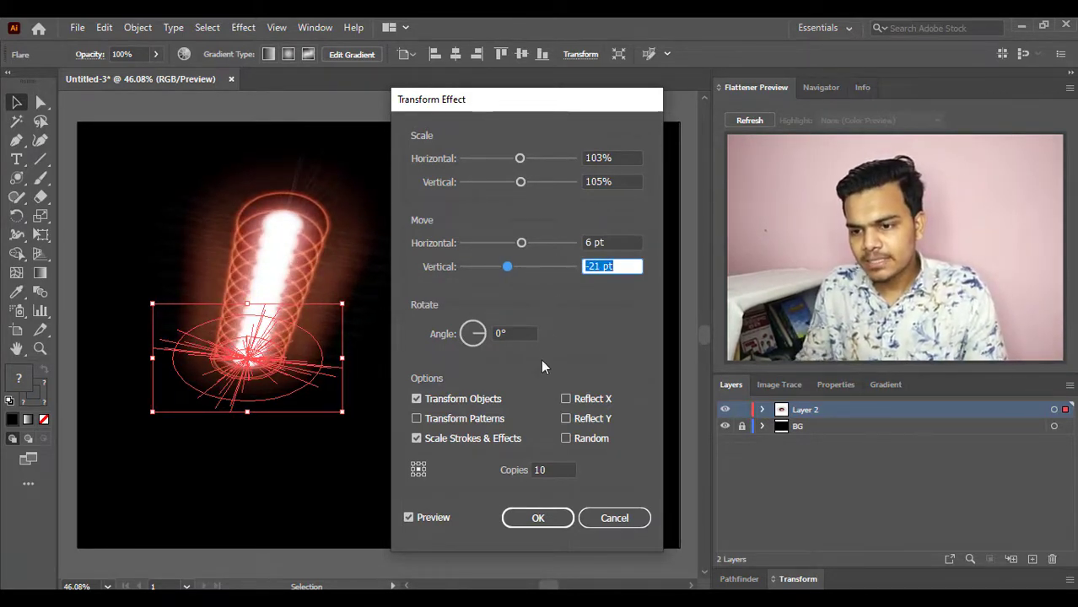
# - Set the rotation angle of the flare copies to 40° and turn on random transformation
pyautogui.press('Tab')
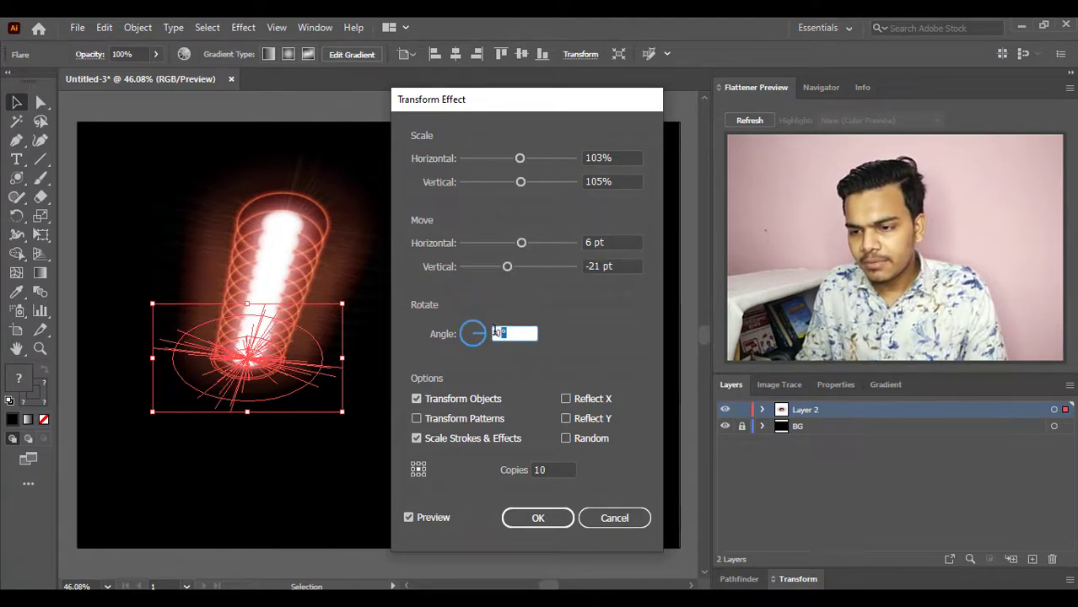
pyautogui.press('Up')
pyautogui.press('Up')
pyautogui.press('Up')
pyautogui.press('Up')
pyautogui.press('Up')
pyautogui.press('Up')
pyautogui.press('Up')
pyautogui.press('Up')
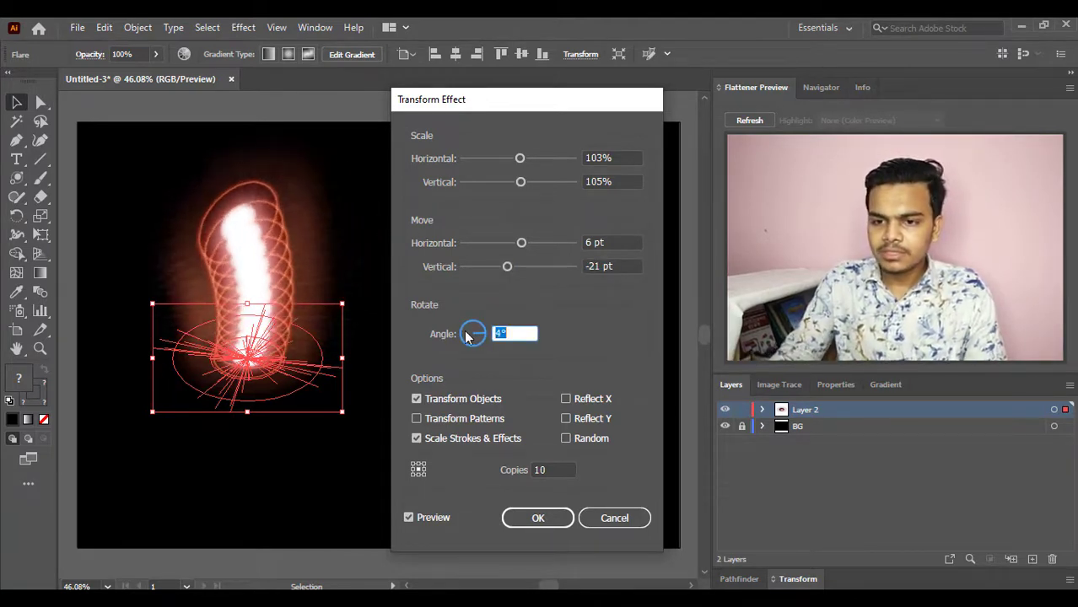
pyautogui.press('Up')
pyautogui.press('Up')
pyautogui.press('Up')
pyautogui.press('Up')
pyautogui.press('Up')
pyautogui.press('Up')
pyautogui.press('Up')
pyautogui.press('Up')
pyautogui.press('Up')
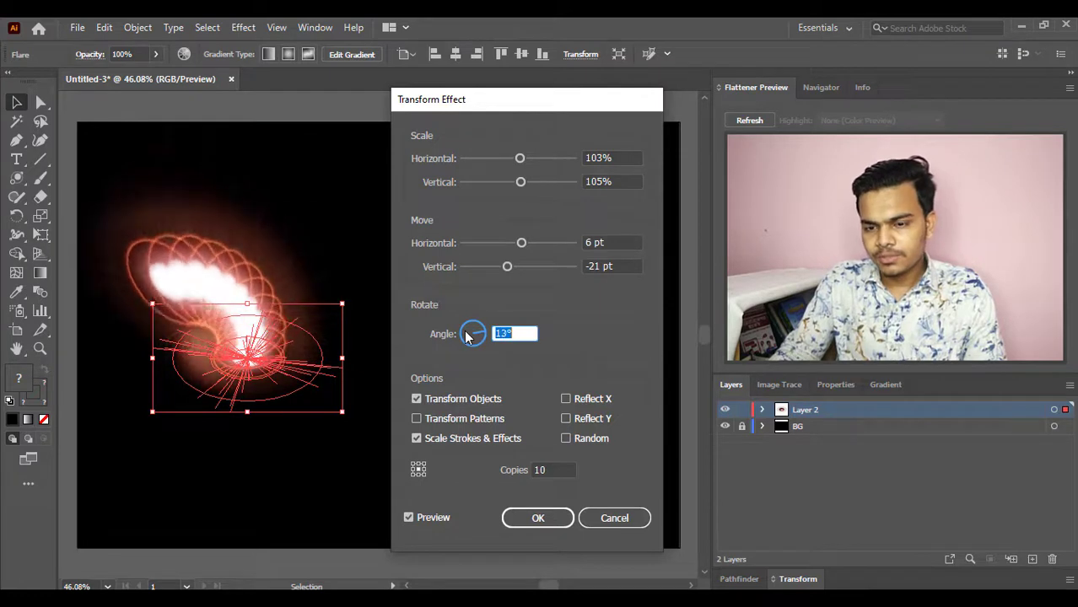
pyautogui.press('Up')
pyautogui.press('Up')
pyautogui.press('Up')
pyautogui.press('Up')
pyautogui.press('Up')
pyautogui.press('Up')
pyautogui.press('Up')
pyautogui.press('Up')
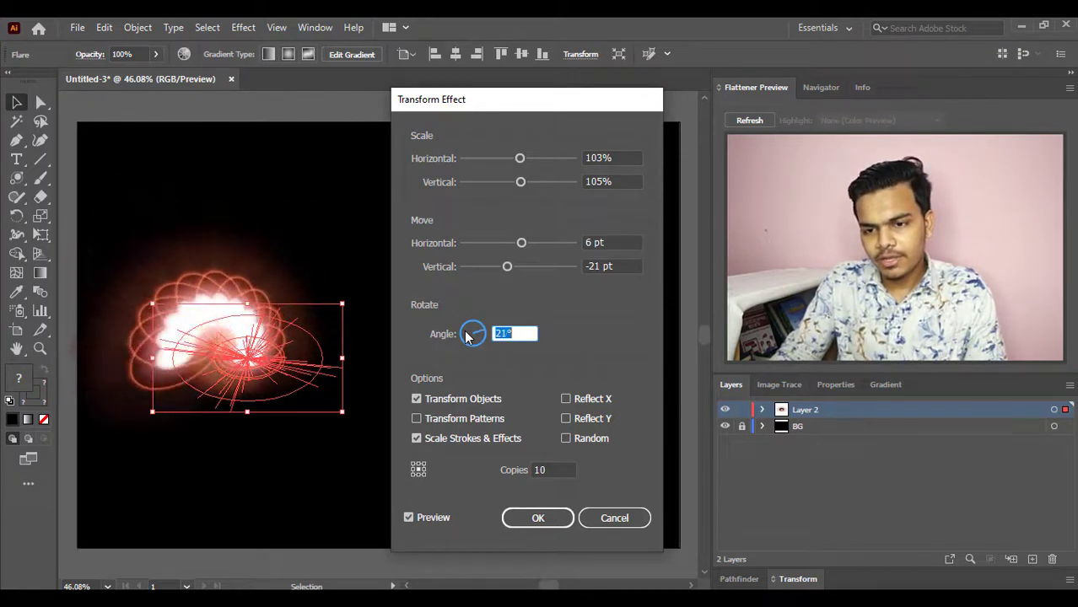
pyautogui.press('Up')
pyautogui.press('Up')
pyautogui.press('Up')
pyautogui.press('Up')
pyautogui.press('Up')
pyautogui.press('Up')
pyautogui.press('Up')
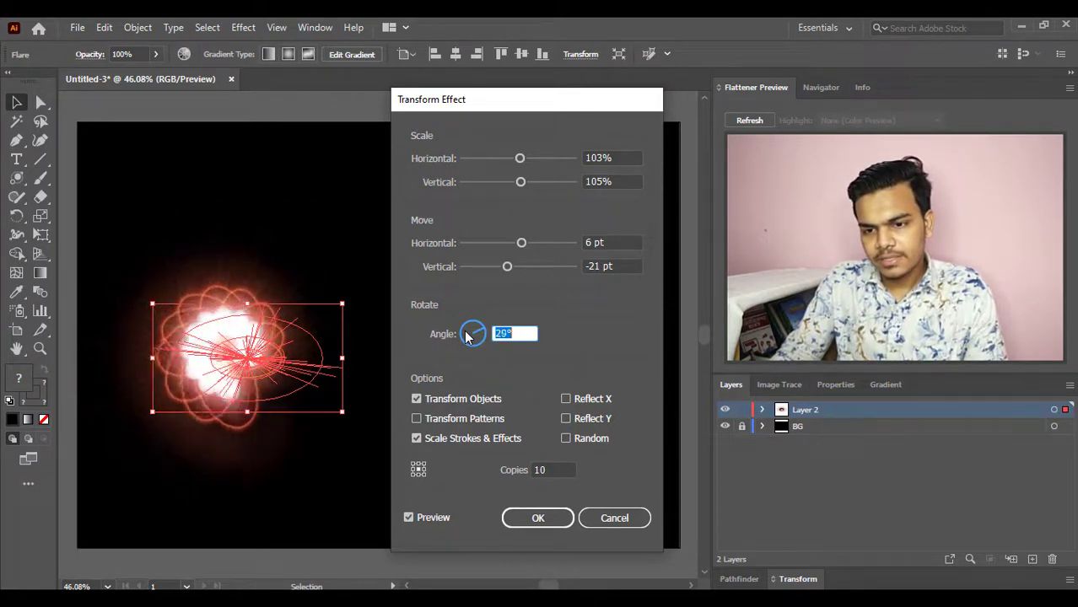
pyautogui.press('Up')
pyautogui.press('Up')
pyautogui.press('Up')
pyautogui.press('Up')
pyautogui.press('Up')
pyautogui.press('Up')
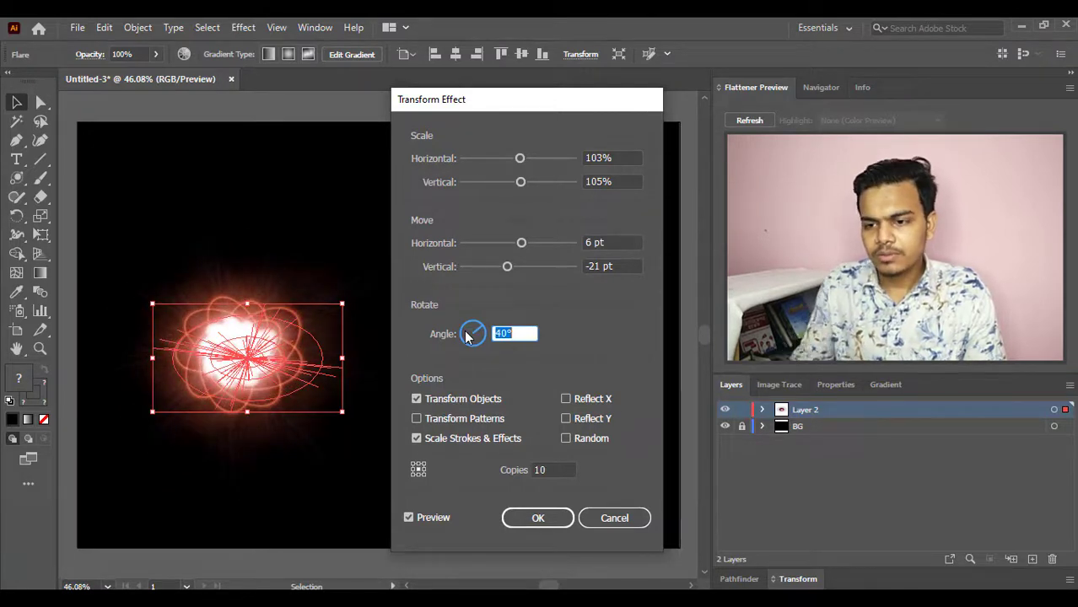
pyautogui.click(567, 438)
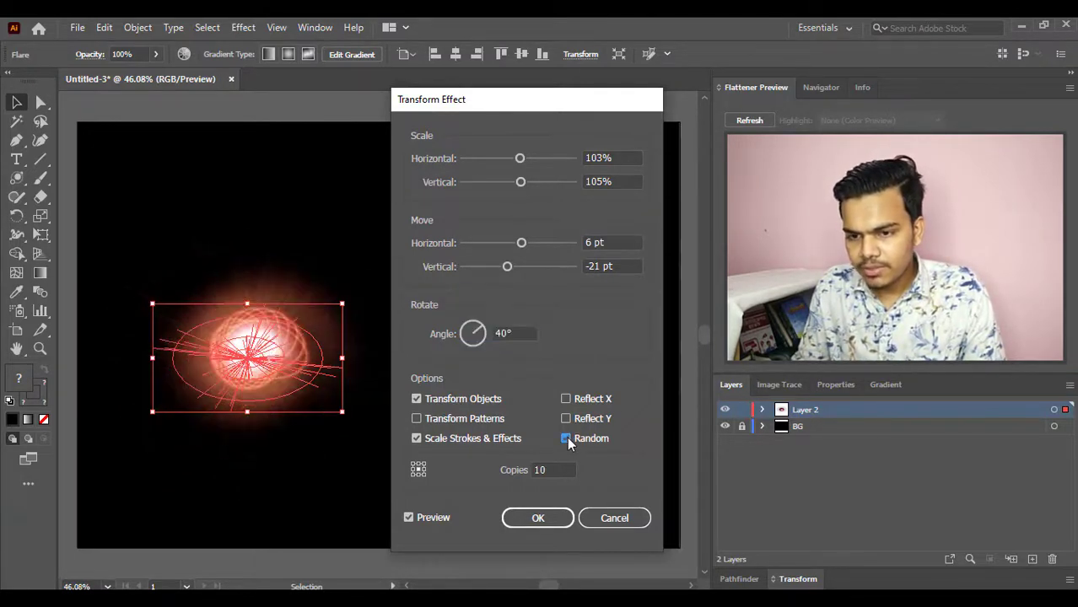
# - Try the Reflect X and Reflect Y options on the flare copies
pyautogui.click(567, 418)
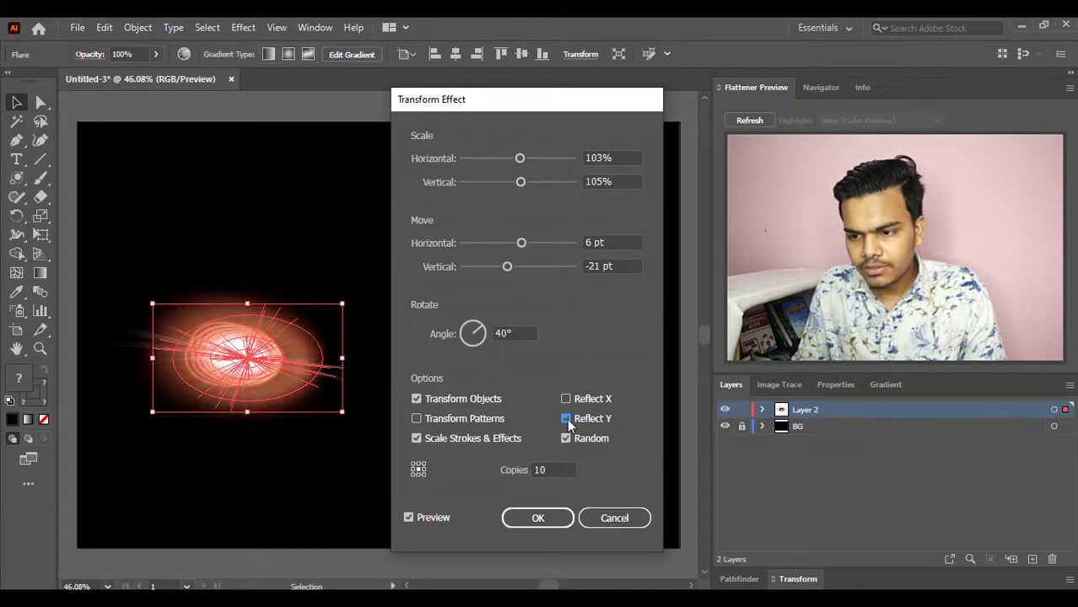
pyautogui.click(566, 399)
pyautogui.click(566, 418)
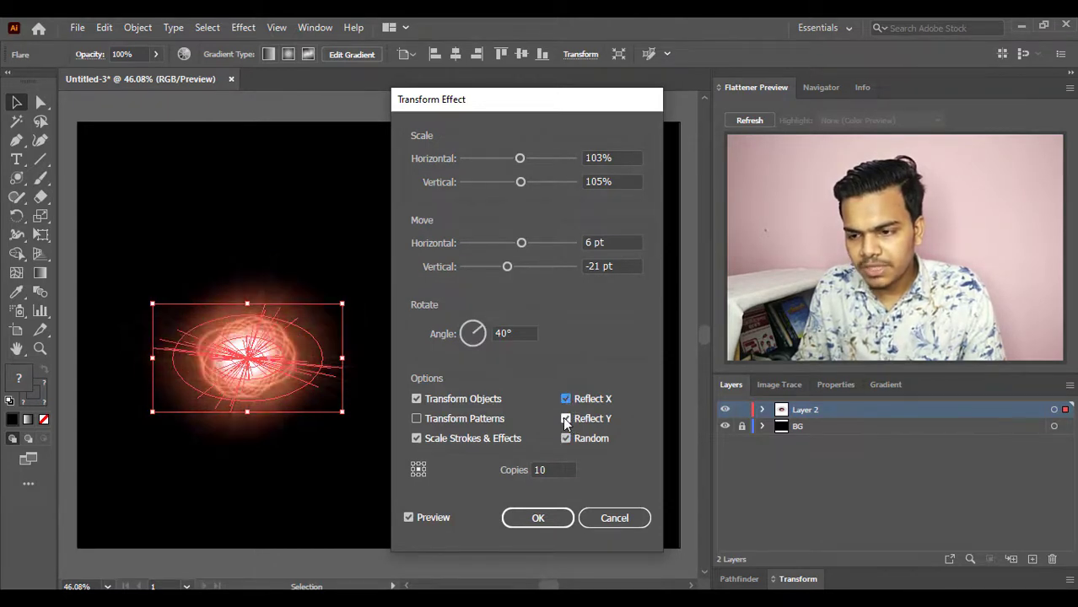
pyautogui.click(566, 419)
pyautogui.click(566, 400)
# - Turn off random transformation and set the number of flare copies to 15
pyautogui.click(566, 438)
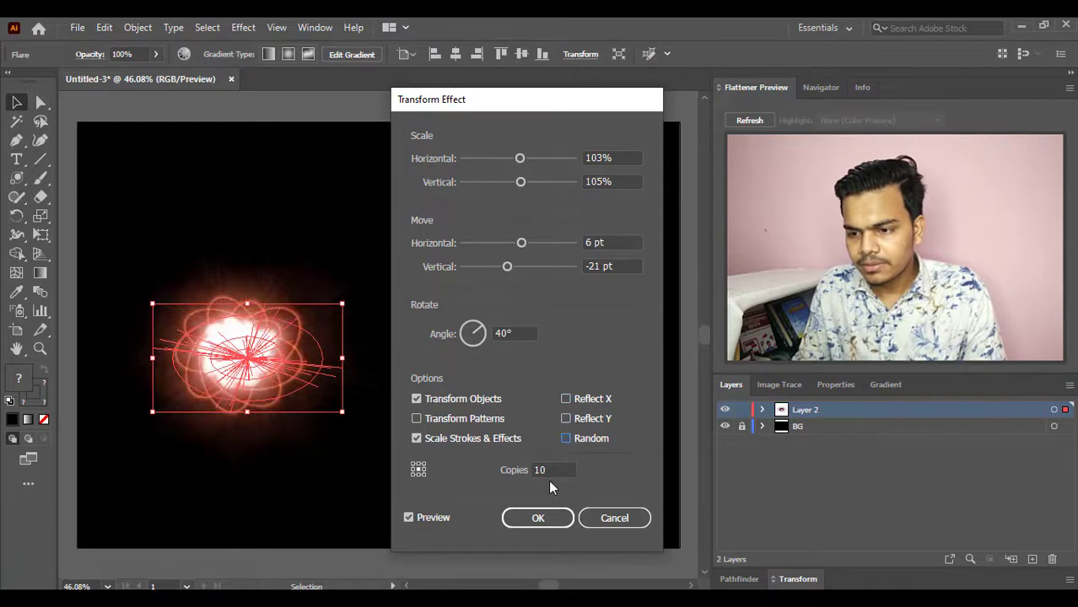
pyautogui.moveTo(547, 470); pyautogui.dragTo(526, 470)
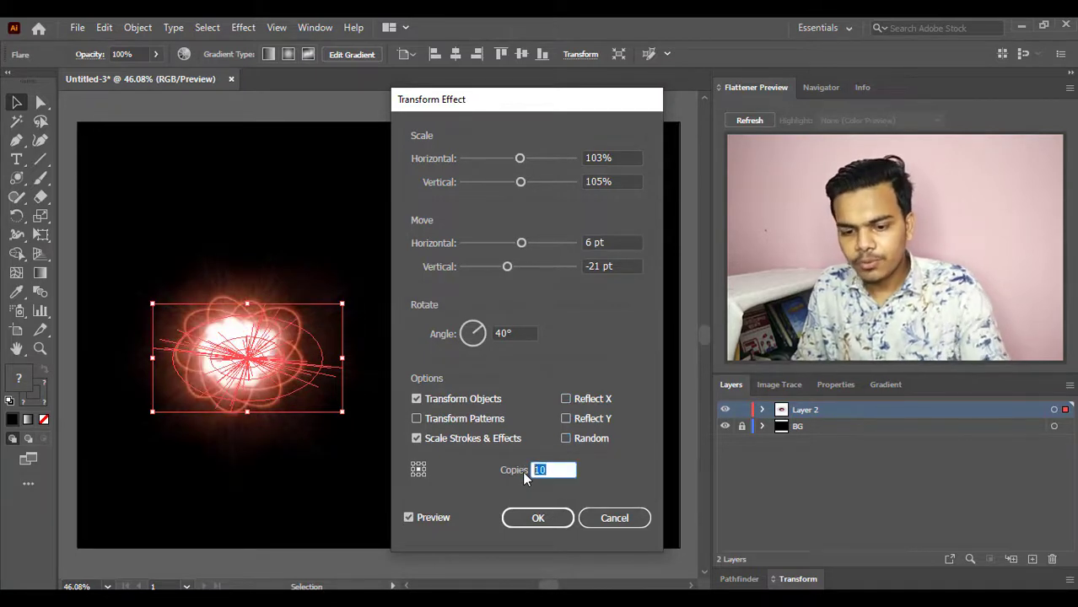
pyautogui.write('15')
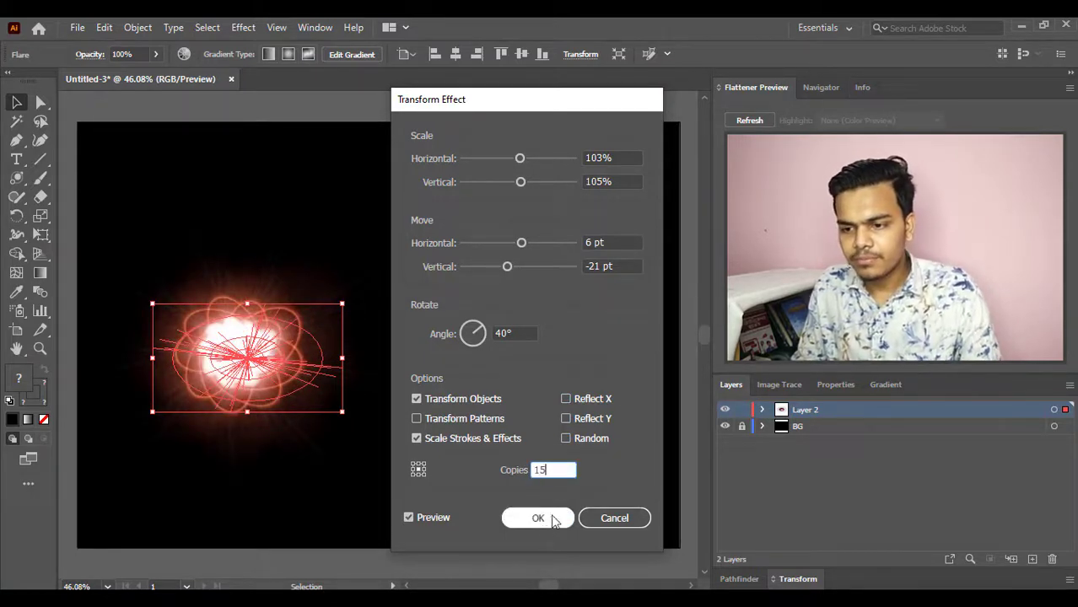
# - Set the vertical move of the flare copies to -15 pt
pyautogui.click(620, 242)
pyautogui.press('Tab')
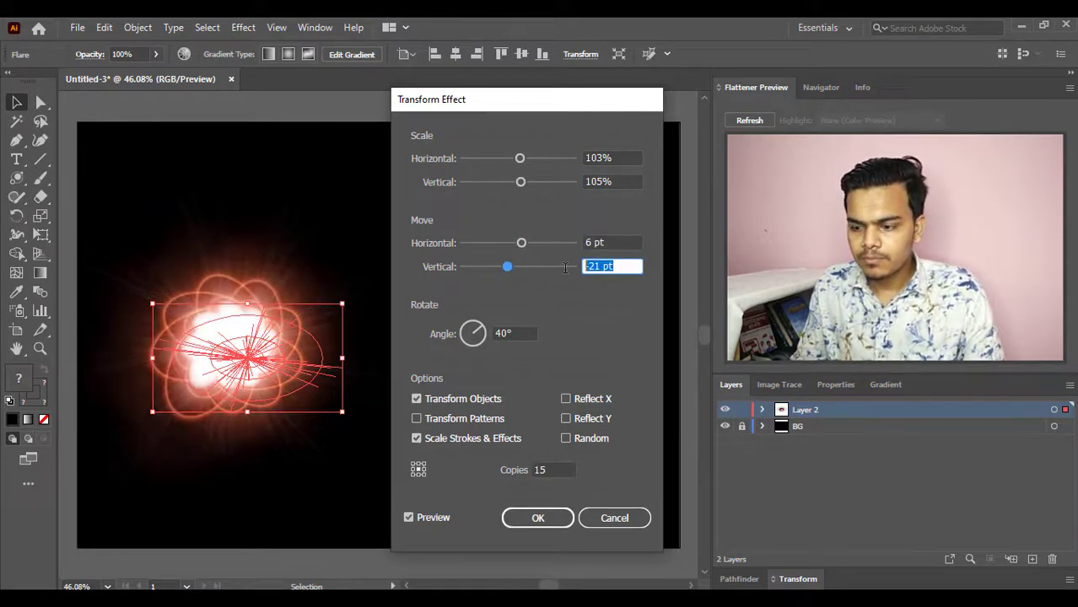
pyautogui.press('Up')
pyautogui.press('Up')
pyautogui.press('Up')
pyautogui.press('Up')
pyautogui.press('Up')
pyautogui.press('Up')
pyautogui.press('Up')
pyautogui.press('Up')
pyautogui.press('Up')
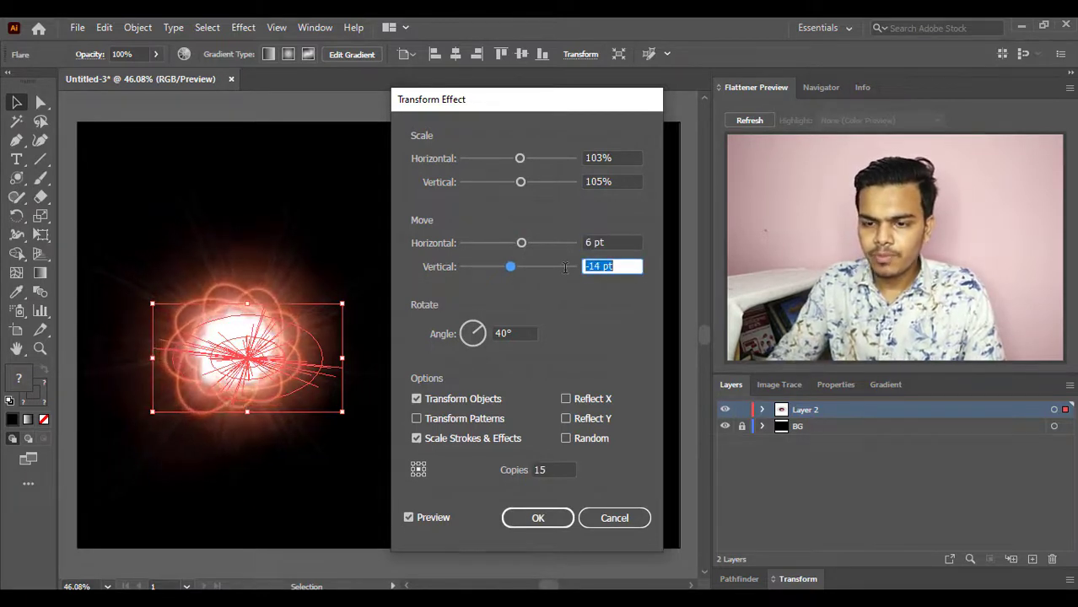
pyautogui.press('Up')
pyautogui.press('Up')
pyautogui.press('Up')
pyautogui.press('Up')
pyautogui.press('Up')
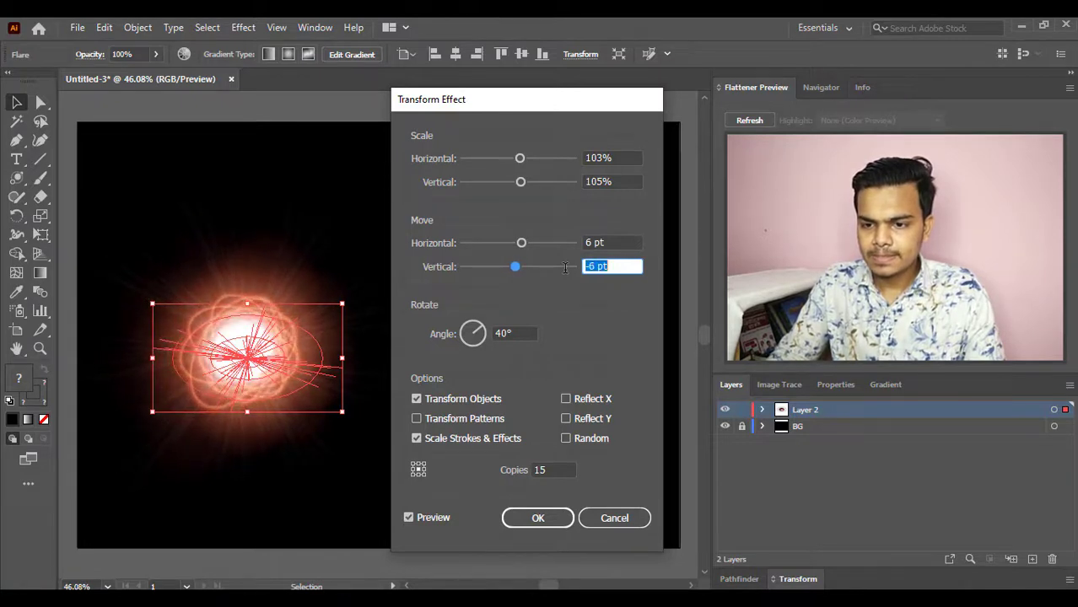
pyautogui.press('Down')
pyautogui.press('Down')
pyautogui.press('Down')
pyautogui.press('Down')
pyautogui.press('Down')
pyautogui.press('Down')
pyautogui.press('Down')
pyautogui.press('Down')
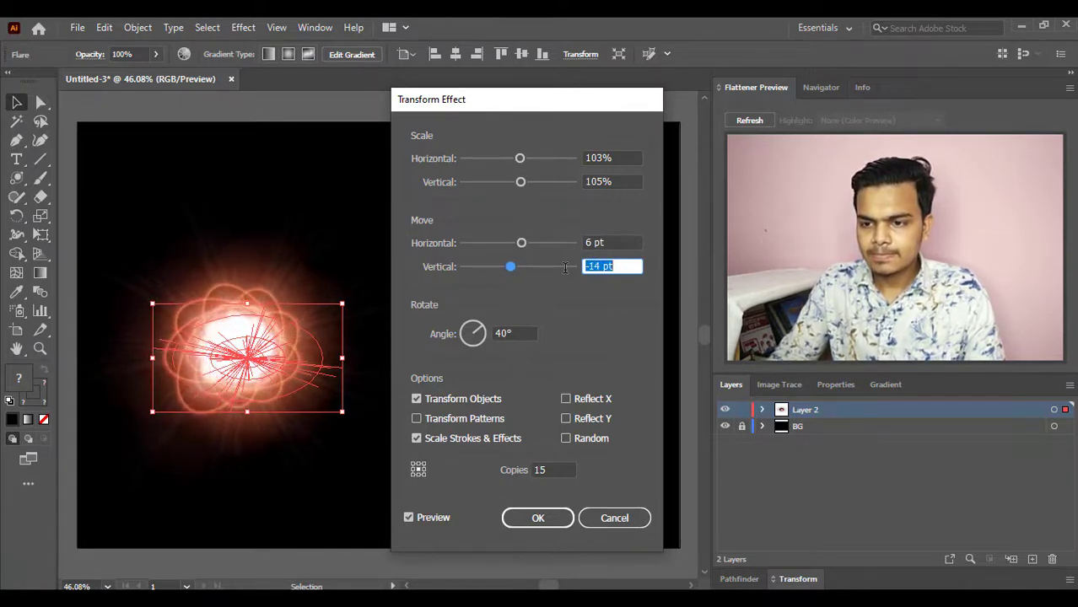
# - Set the horizontal move of the flare copies to 12 pt
pyautogui.click(522, 243)
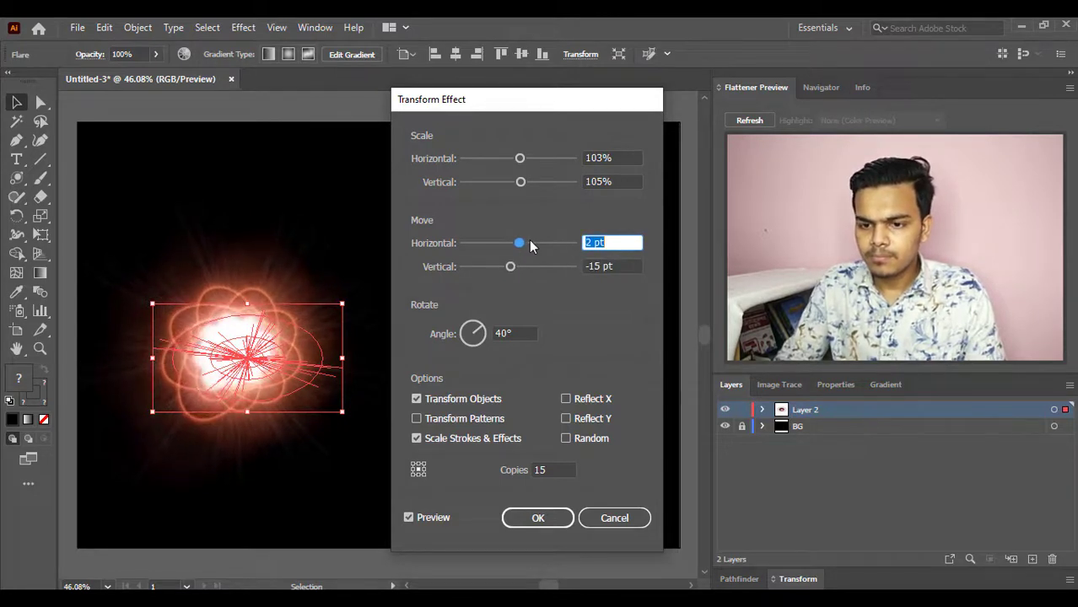
pyautogui.press('Up')
pyautogui.press('Up')
pyautogui.press('Up')
pyautogui.press('Up')
pyautogui.press('Up')
pyautogui.press('Up')
pyautogui.press('Up')
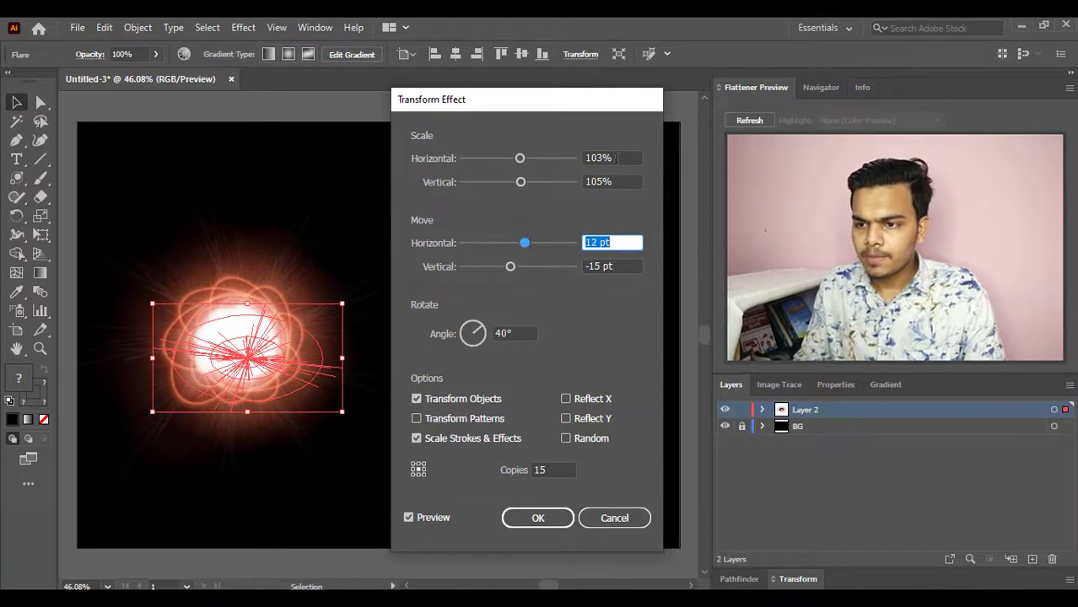
# - Set the horizontal scale of the copies to 105% and the vertical scale to 104%, and apply the Transform effect
pyautogui.click(520, 158)
pyautogui.press('Up')
pyautogui.press('Up')
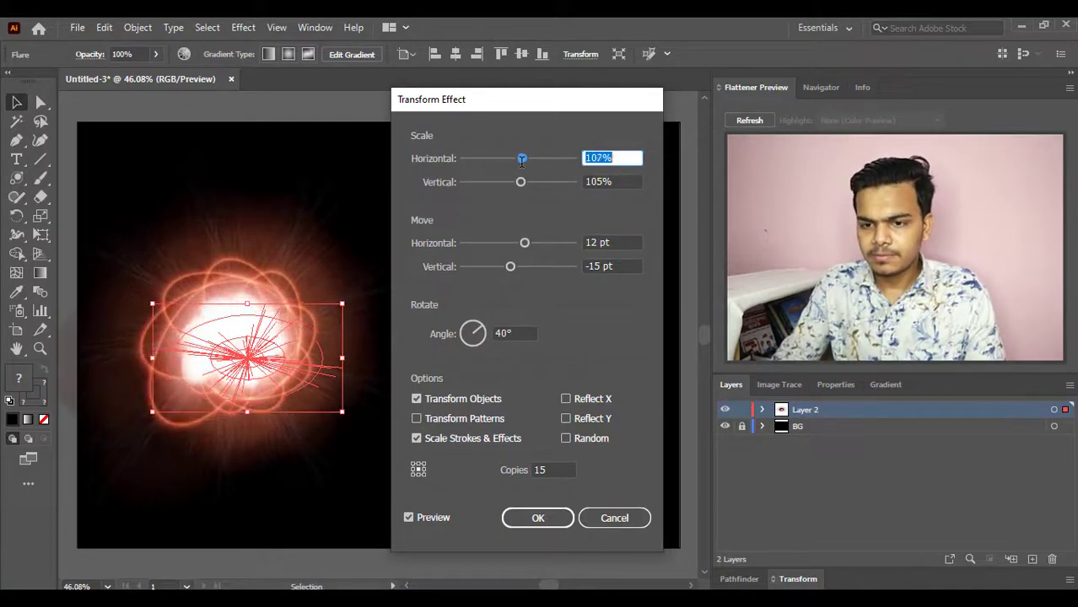
pyautogui.click(522, 182)
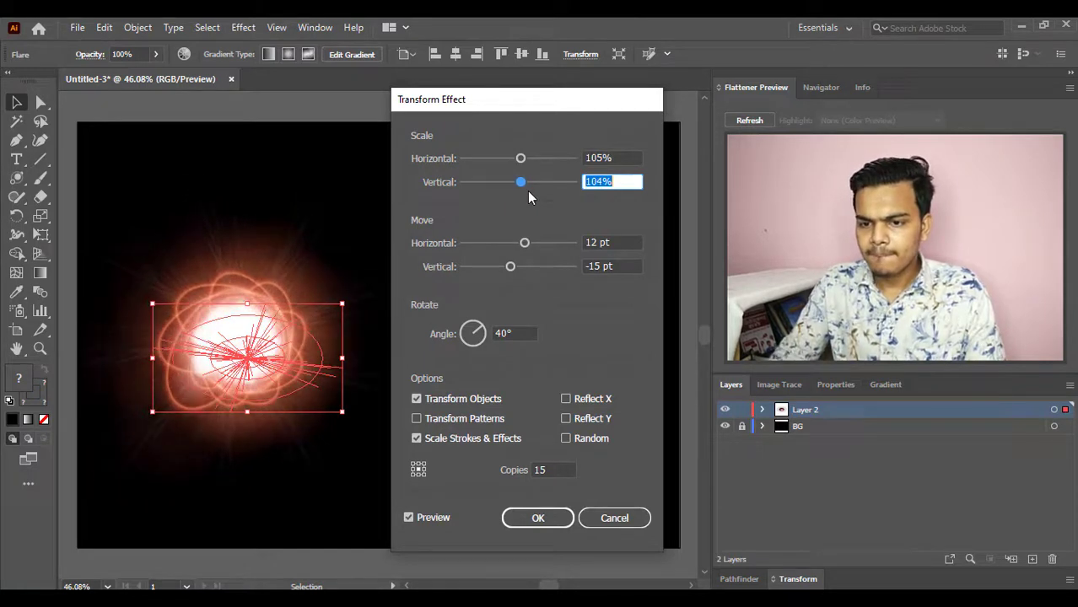
pyautogui.click(538, 517)
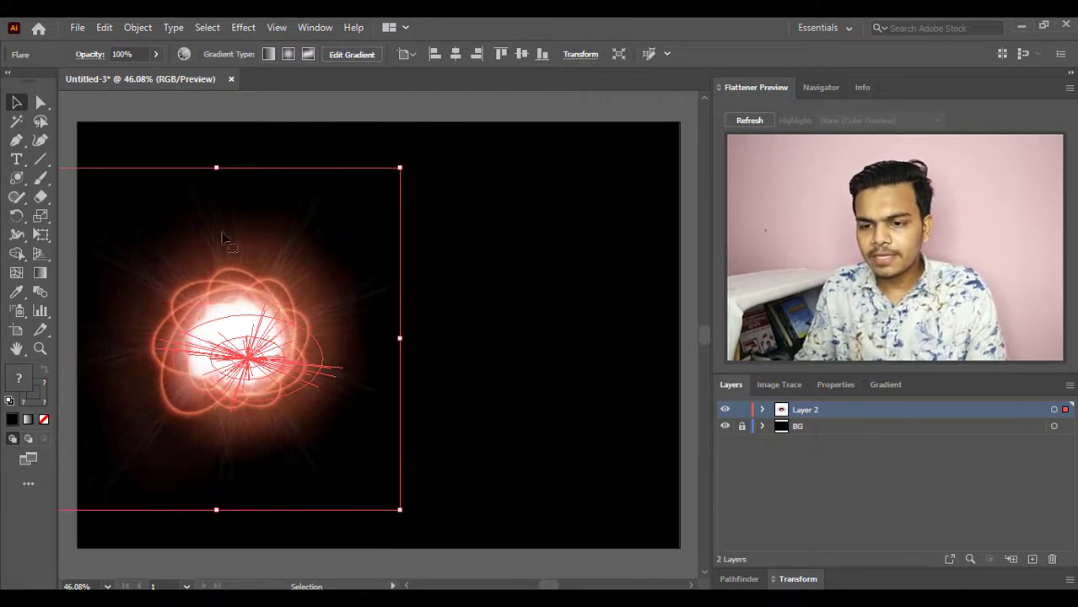
# - Move the glowing flare shape toward the middle of the artboard and deselect it
pyautogui.click(15, 102)
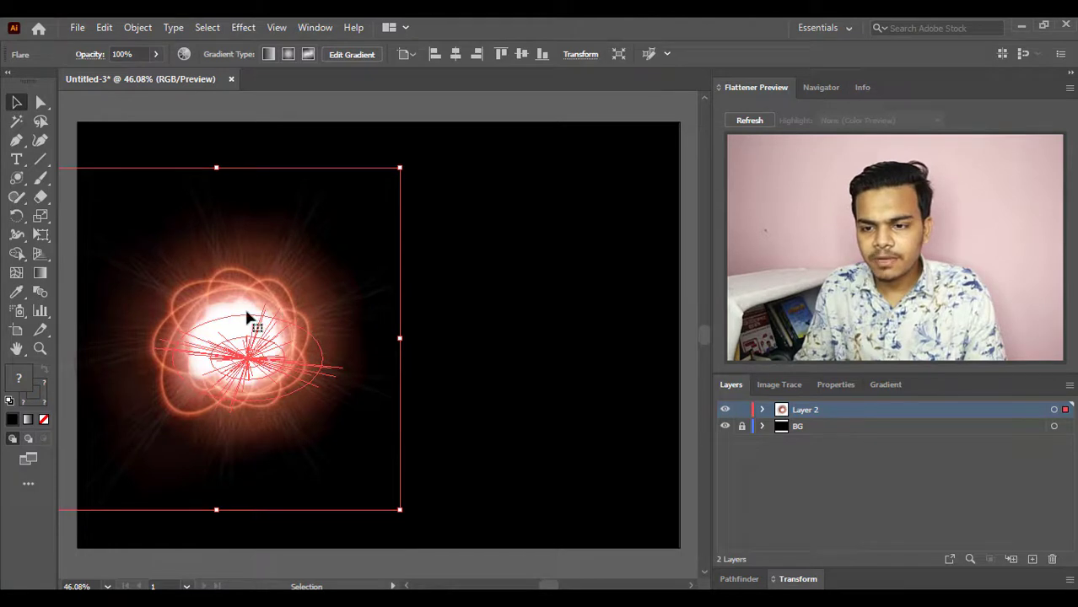
pyautogui.moveTo(248, 314); pyautogui.dragTo(355, 297)
pyautogui.click(588, 325)
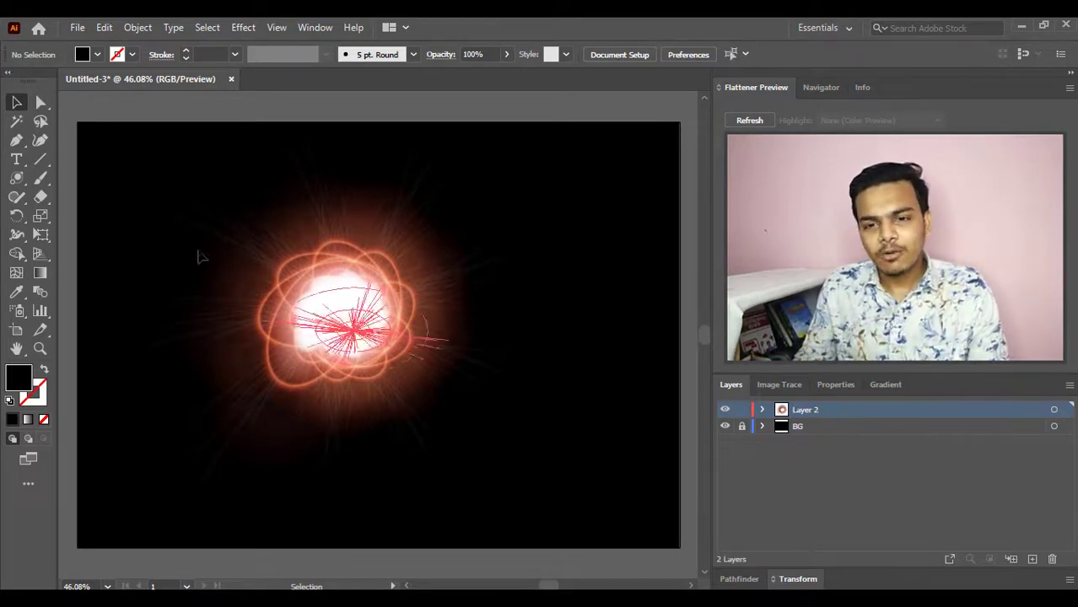
# - Activate the Flare tool and dismiss the browser notification
pyautogui.moveTo(18, 177); pyautogui.dragTo(82, 273)
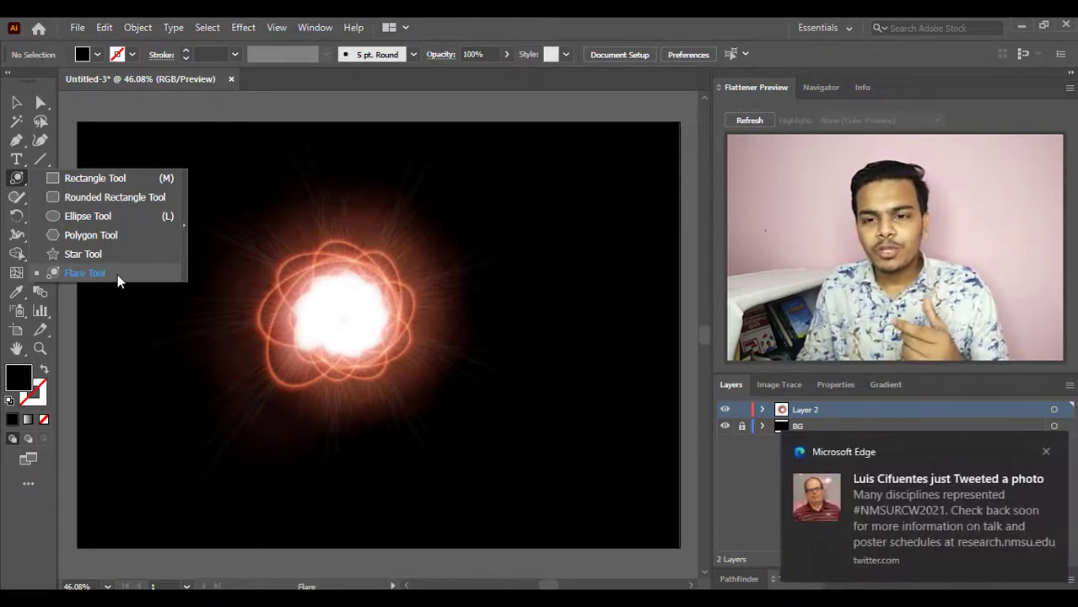
pyautogui.click(117, 274)
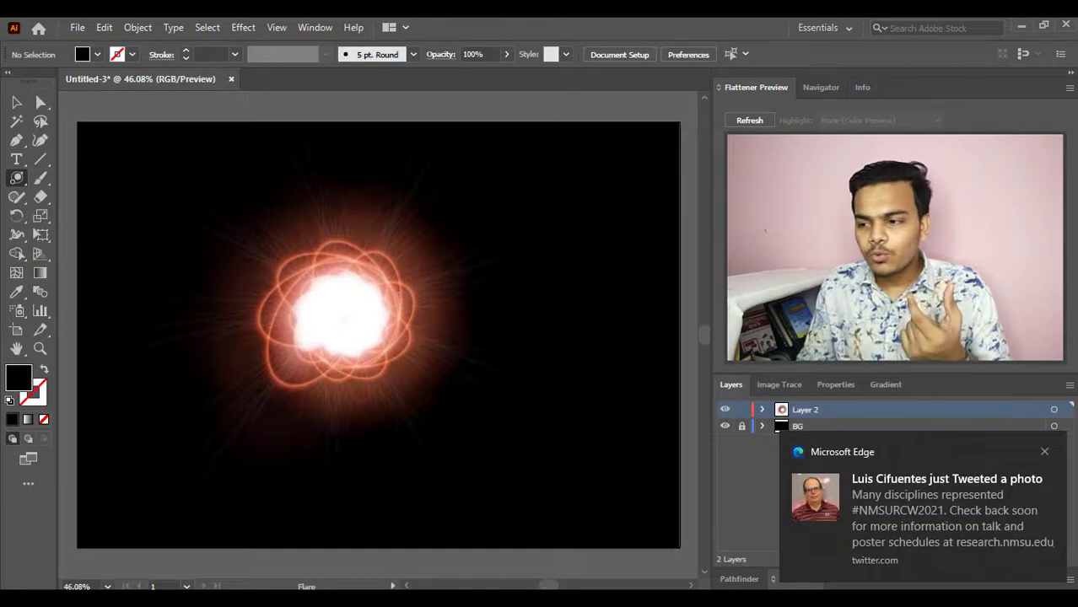
pyautogui.click(1044, 452)
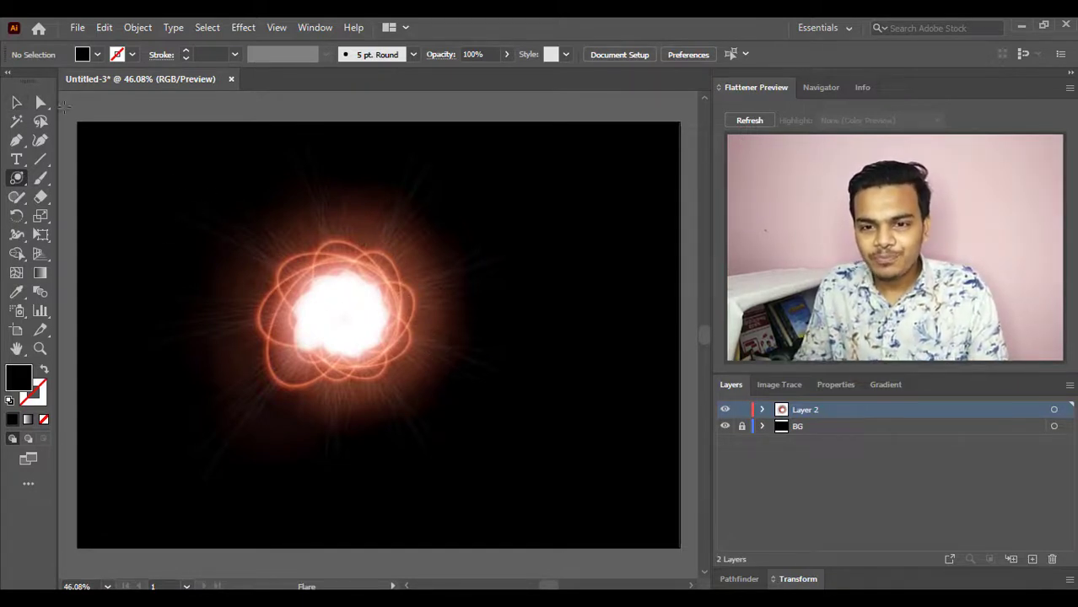
# - Move the flare shape with the Selection tool into the left half of the artboard
pyautogui.click(17, 102)
pyautogui.moveTo(389, 297); pyautogui.dragTo(272, 308)
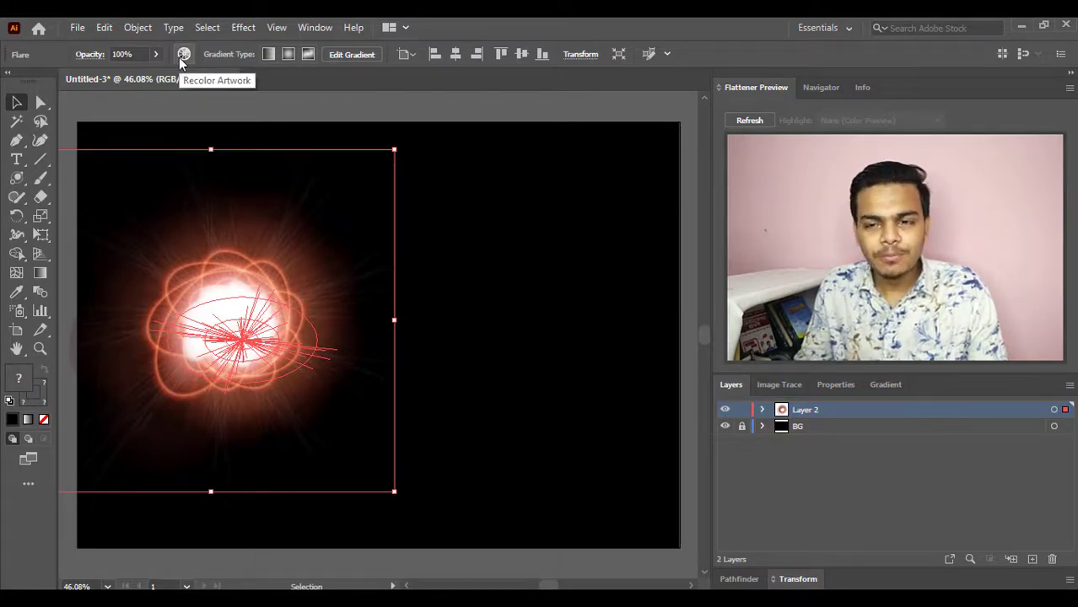
# - Open Recolor Artwork for the selected flare and try the Complementary 2 harmony rule, keeping the dialog clear of the artwork
pyautogui.click(108, 29)
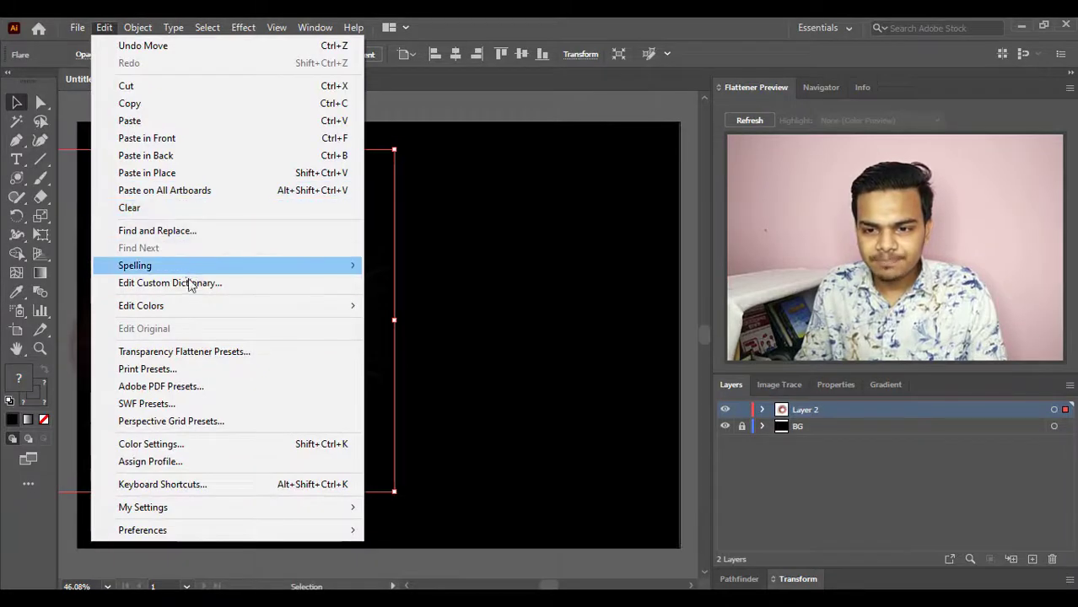
pyautogui.moveTo(189, 307)
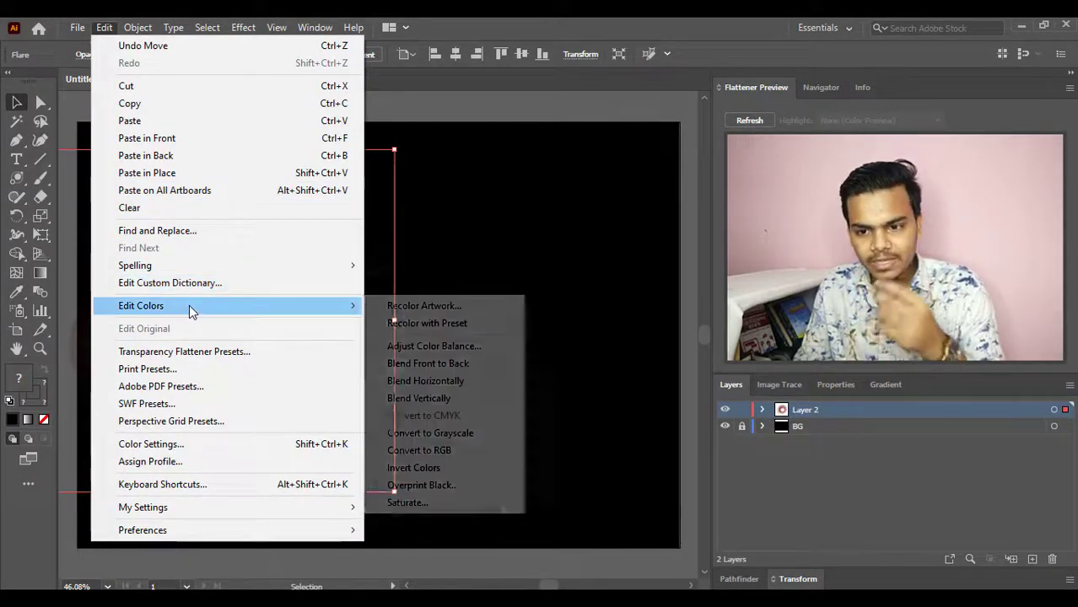
pyautogui.click(415, 307)
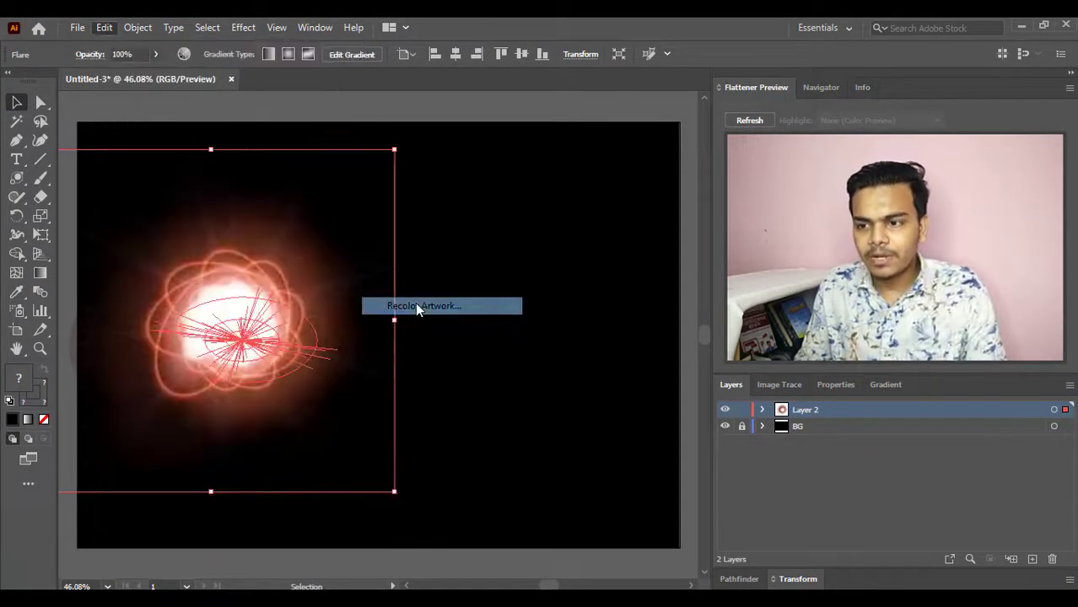
pyautogui.moveTo(706, 108); pyautogui.dragTo(436, 110)
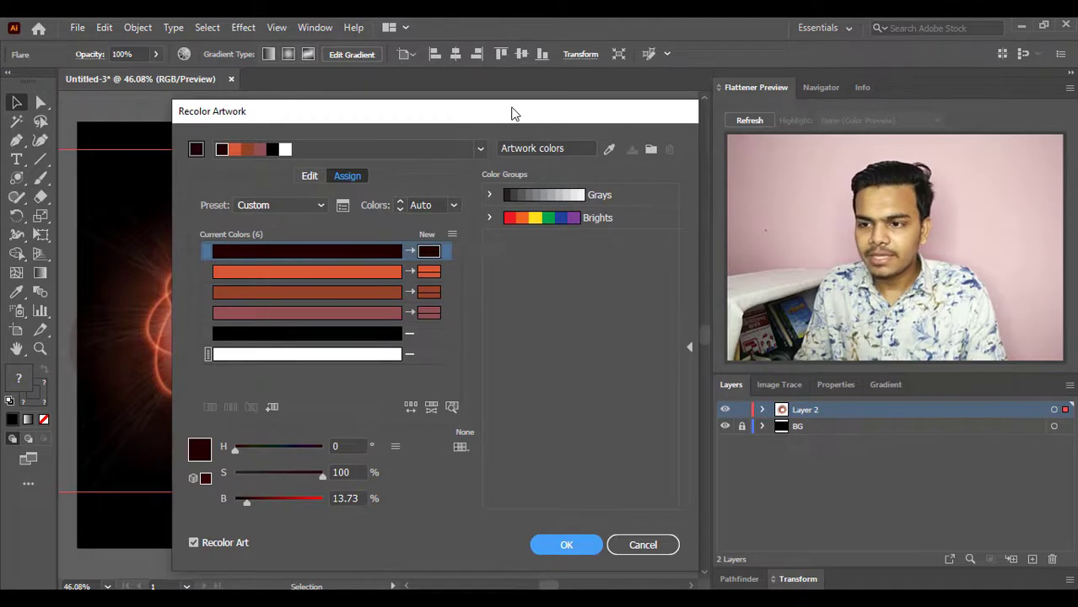
pyautogui.moveTo(510, 111)
pyautogui.mouseDown()
pyautogui.moveTo(533, 103)
pyautogui.moveTo(523, 98)
pyautogui.mouseUp()
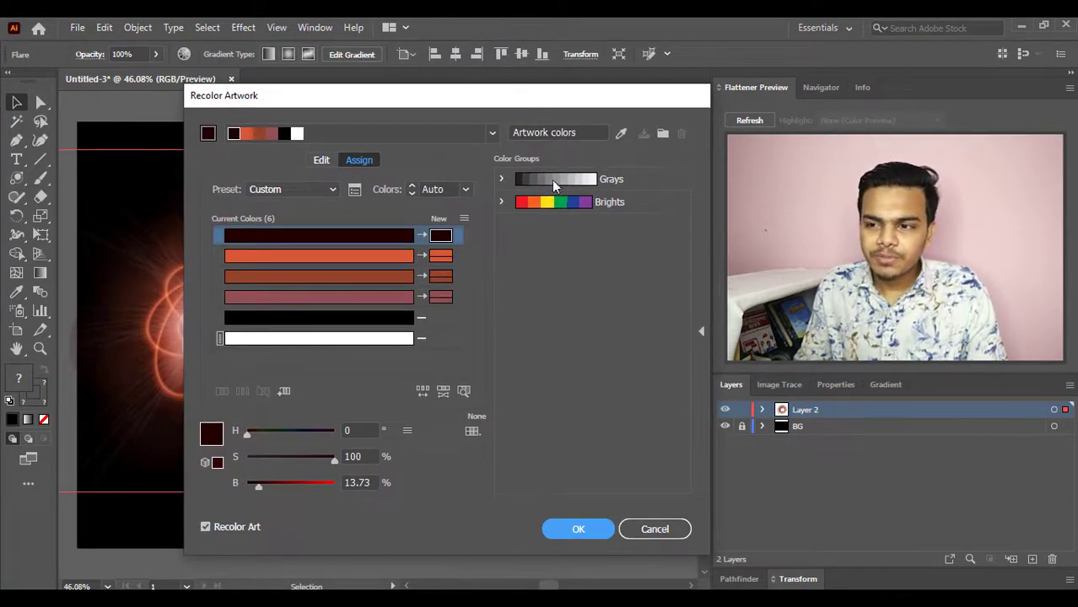
pyautogui.click(493, 135)
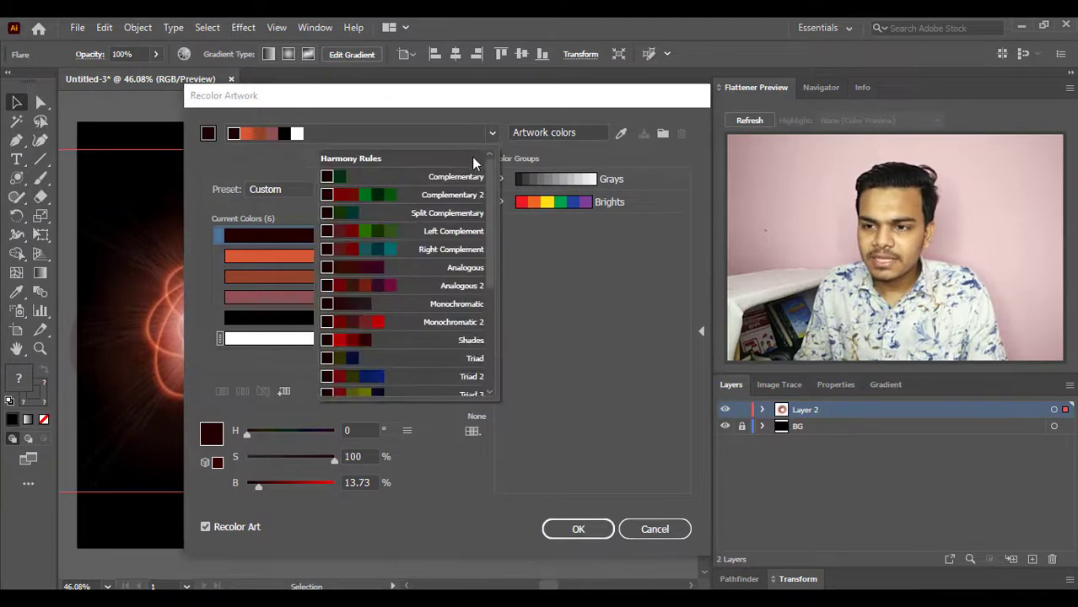
pyautogui.click(406, 195)
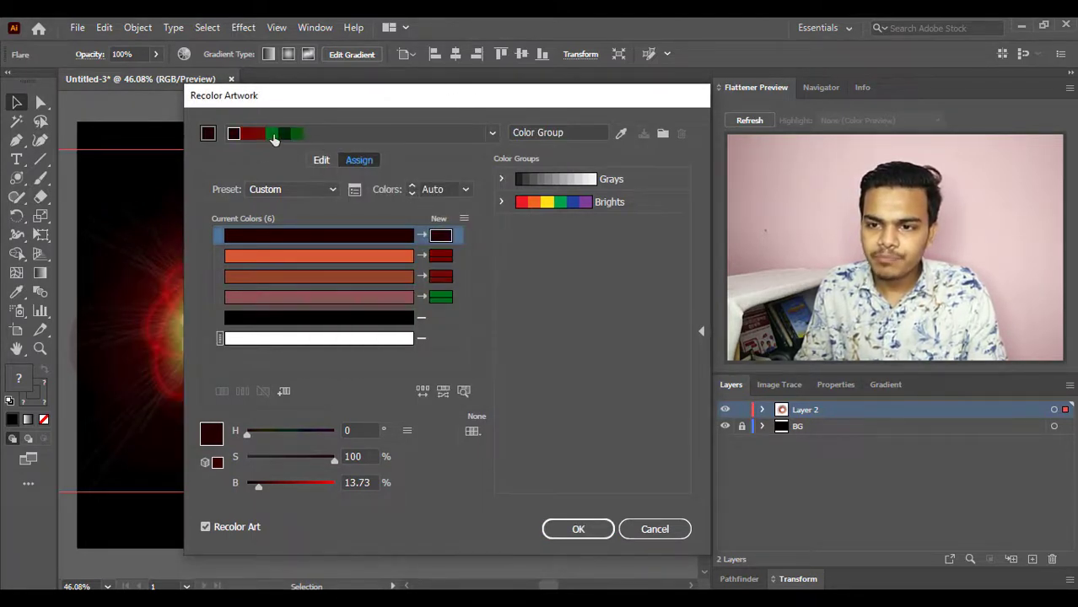
pyautogui.moveTo(342, 101); pyautogui.dragTo(640, 408)
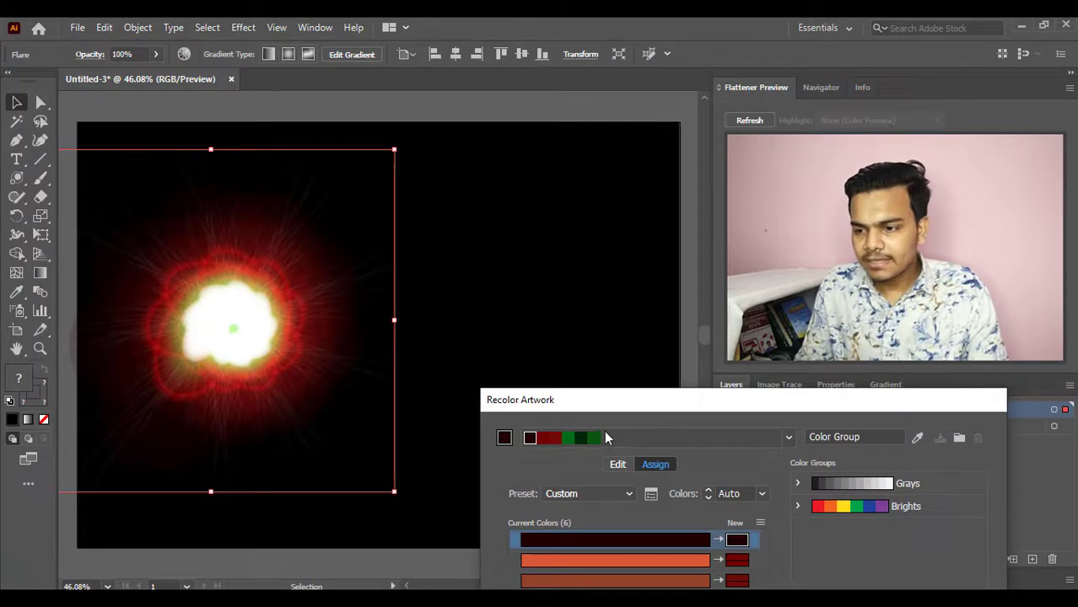
# - Try the Tetrad, a red-yellow-blue and the Pentagram harmony rule on the flare, and cancel the recoloring
pyautogui.click(788, 439)
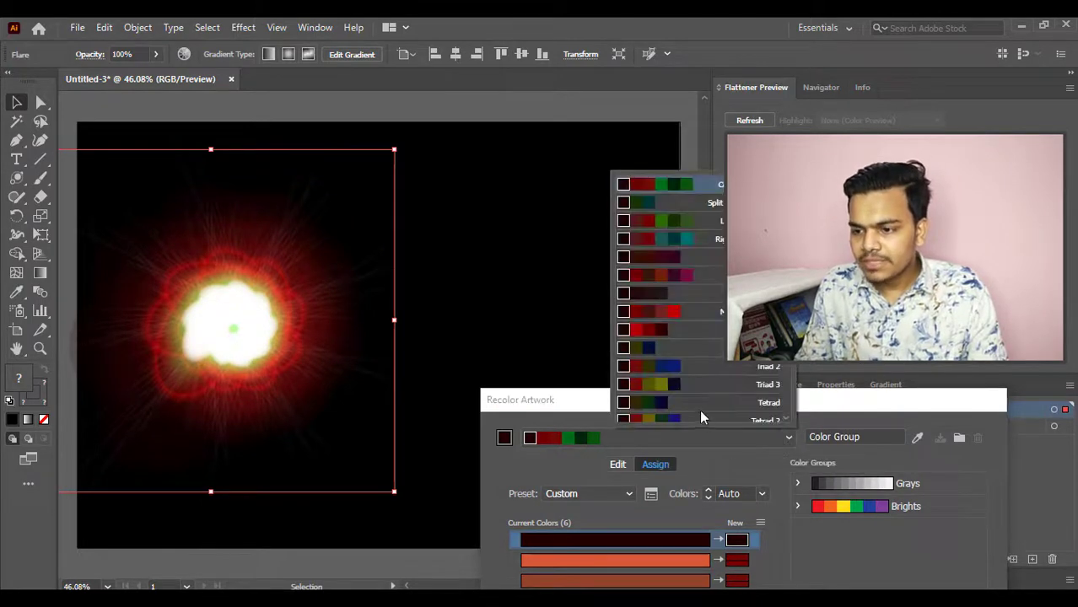
pyautogui.click(696, 403)
pyautogui.click(789, 437)
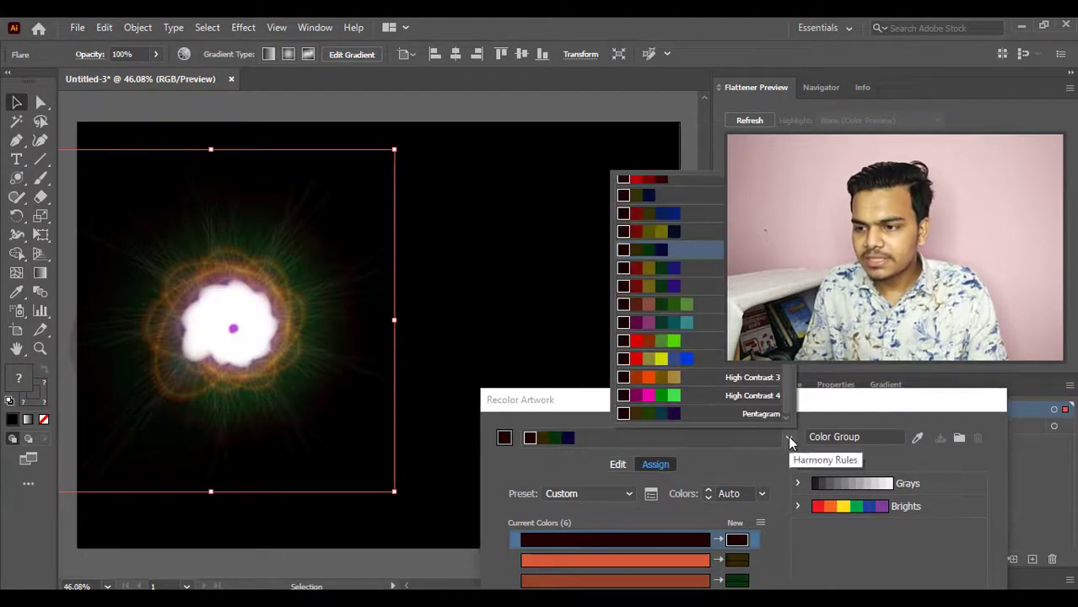
pyautogui.click(740, 374)
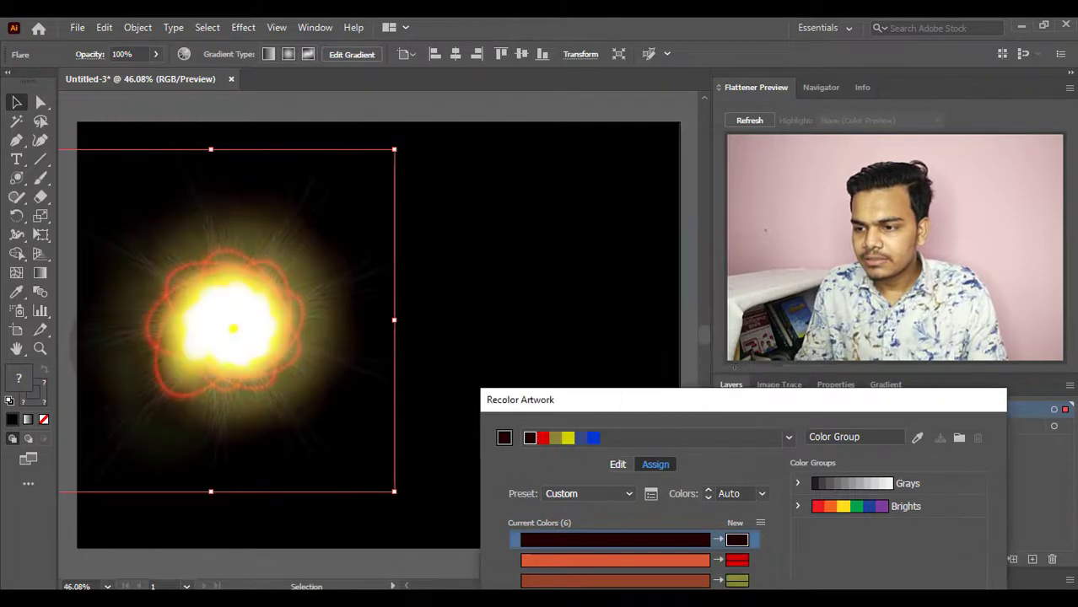
pyautogui.click(788, 437)
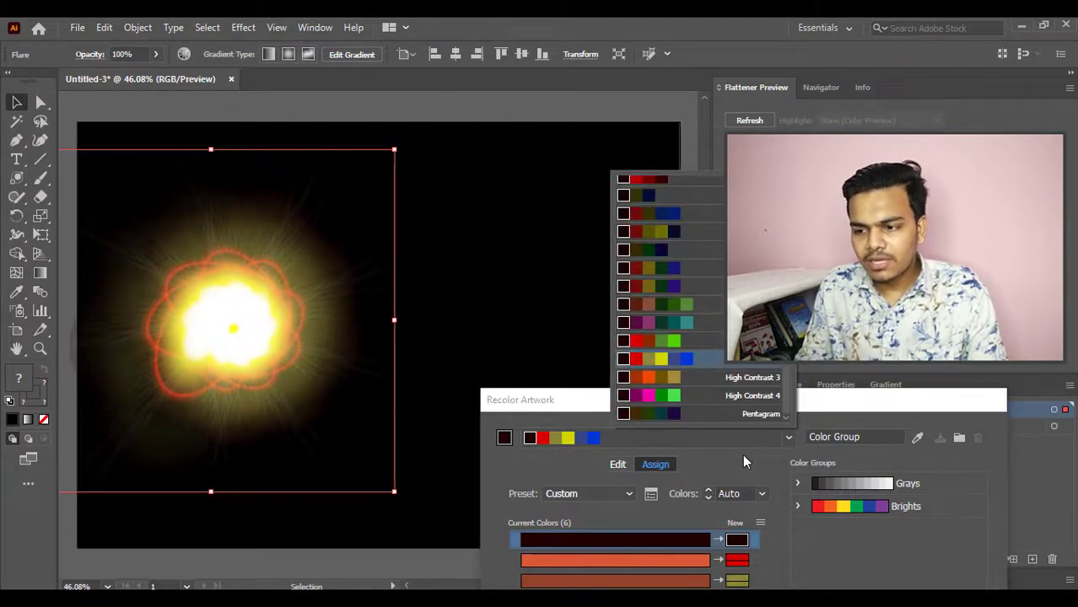
pyautogui.click(706, 413)
pyautogui.moveTo(901, 407); pyautogui.dragTo(466, 130)
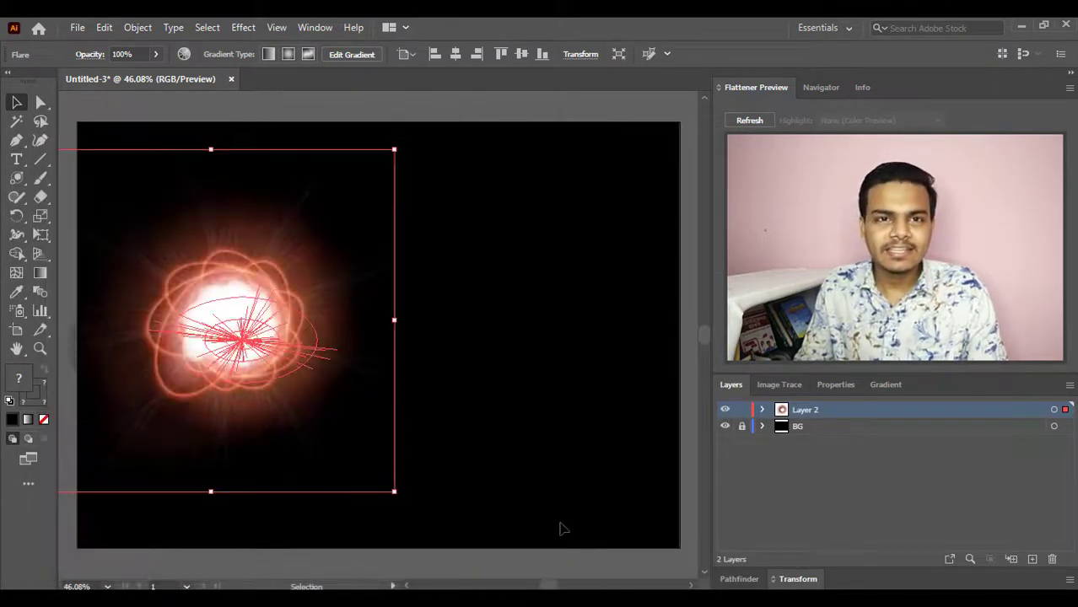
pyautogui.click(516, 555)
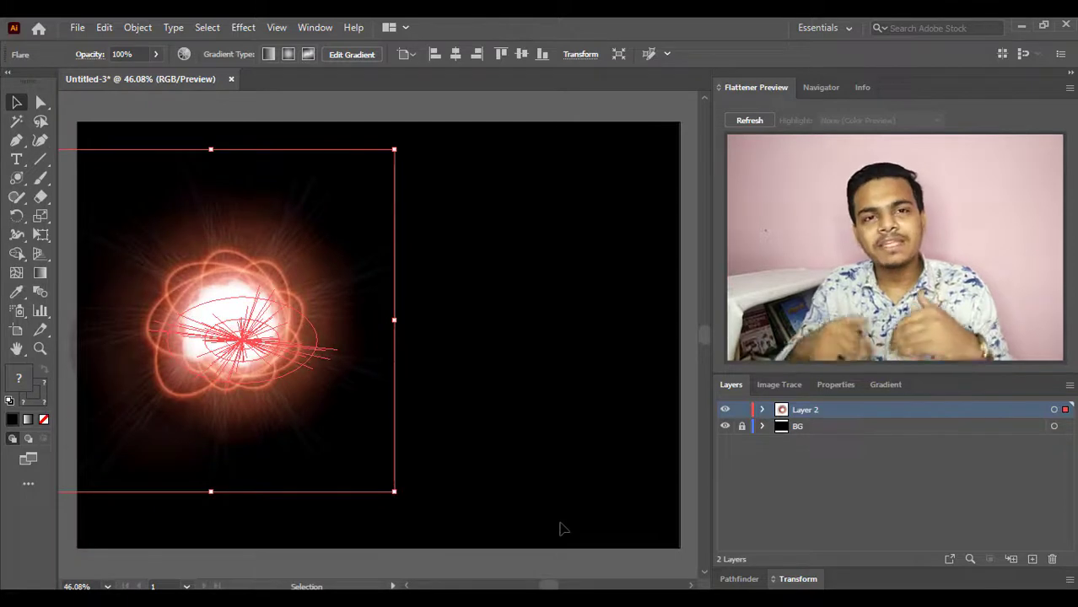